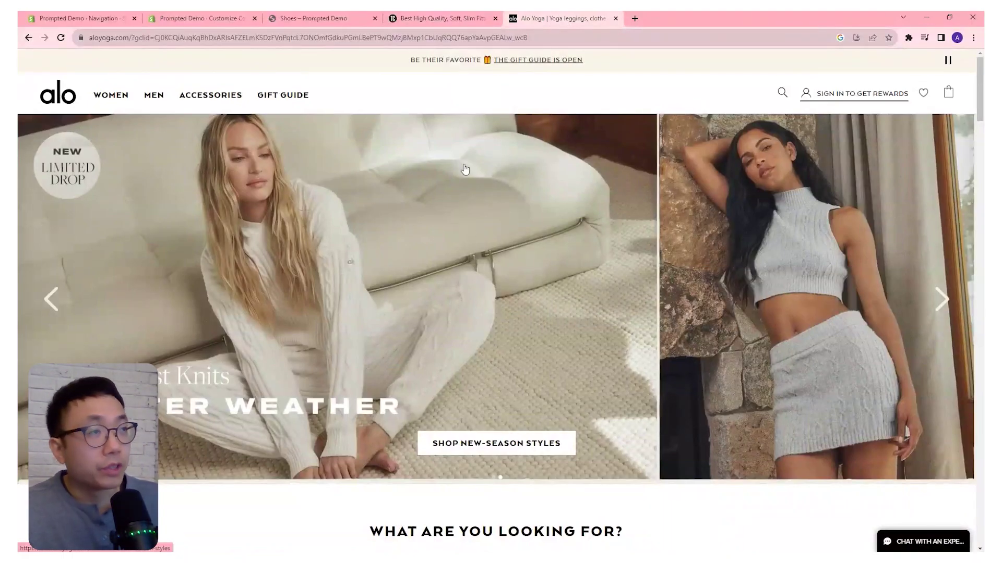
Review the True Classic store's homepage and its header navigation on the desktop layout.
click(458, 21)
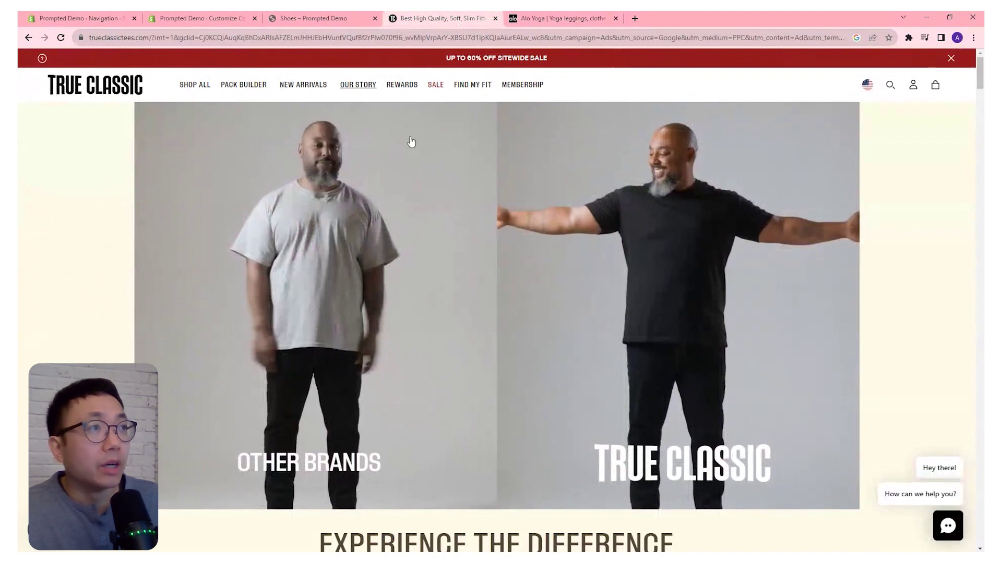
scroll(724, 204, down, 3)
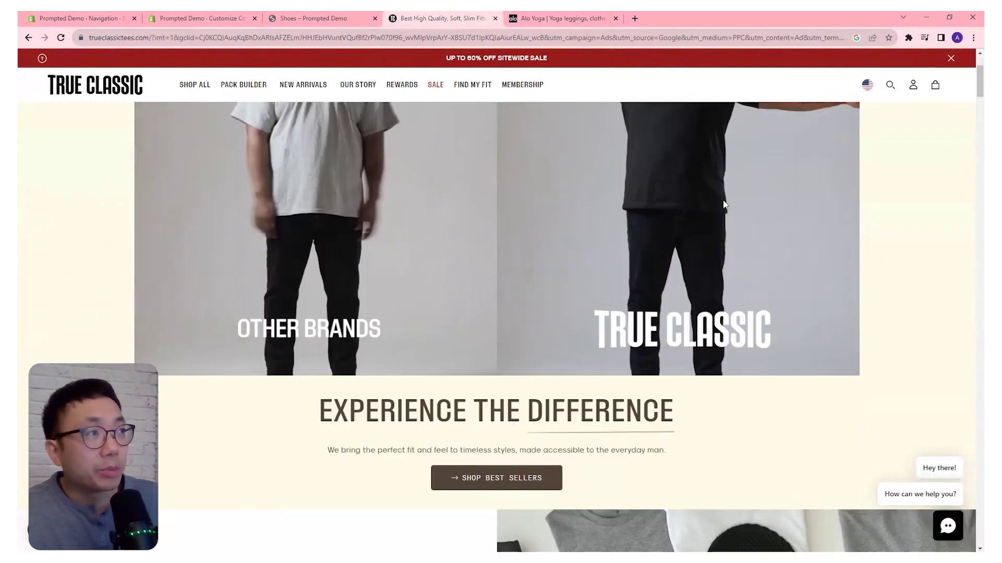
scroll(346, 201, down, 3)
scroll(346, 202, down, 3)
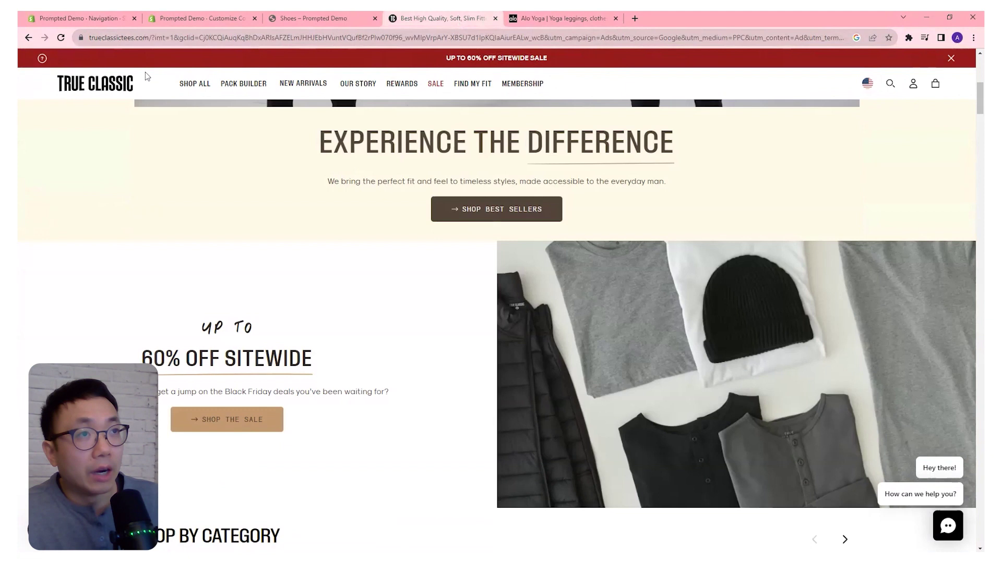
scroll(397, 213, down, 6)
scroll(415, 259, up, 9)
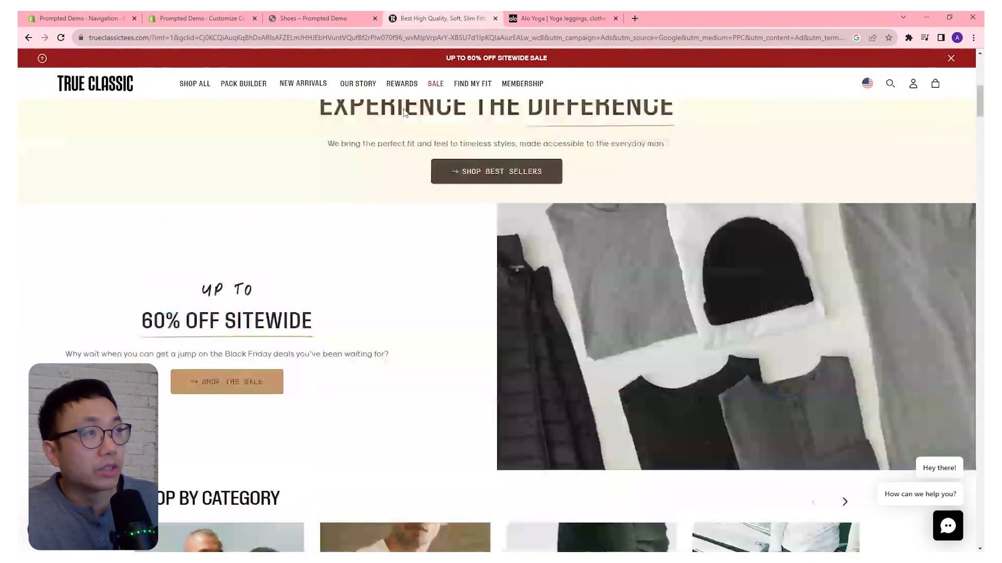
scroll(459, 217, up, 6)
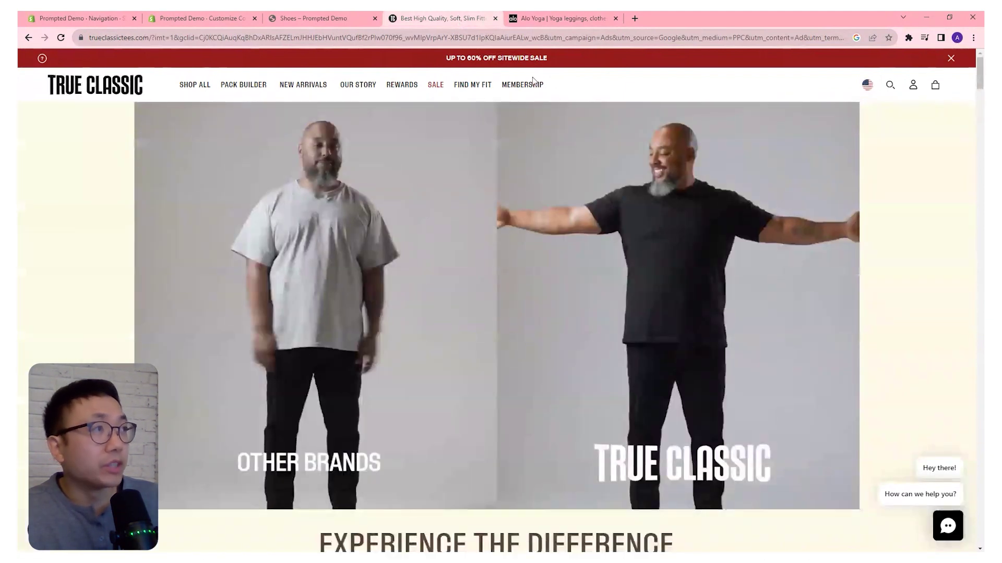
Review the Alo Yoga store's homepage and its top navigation, including Gift Guide, on the desktop layout.
click(565, 22)
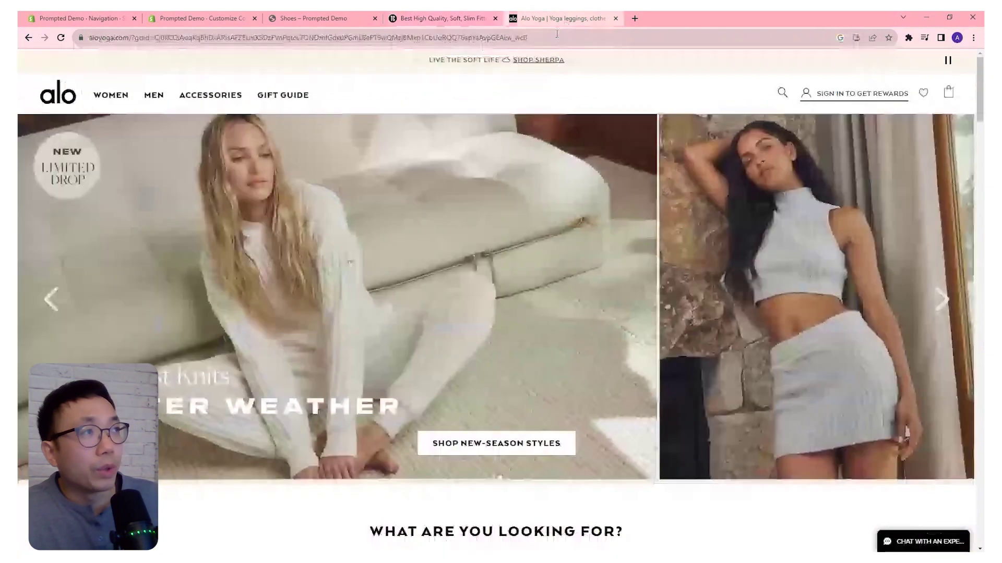
scroll(510, 170, down, 2)
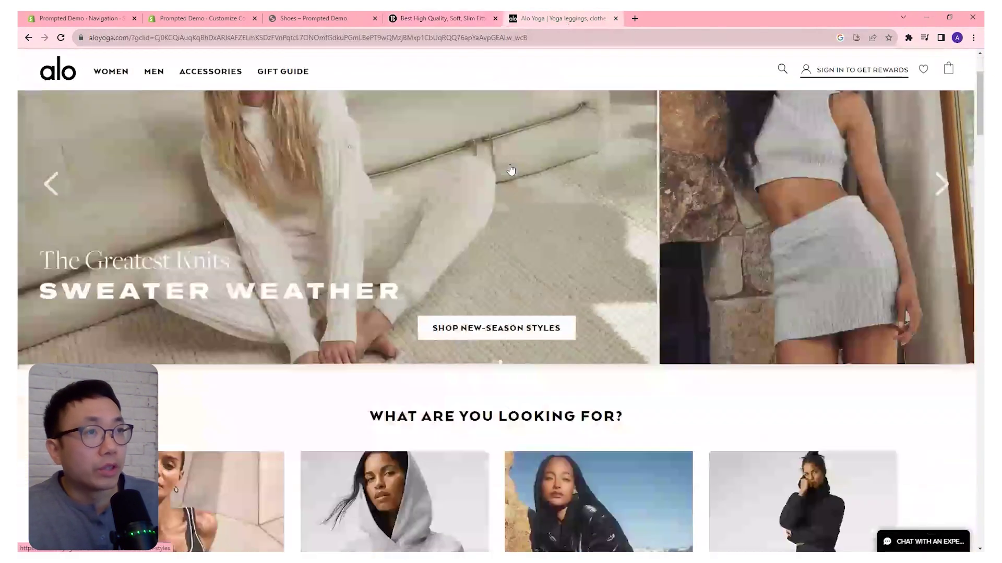
scroll(514, 115, up, 1)
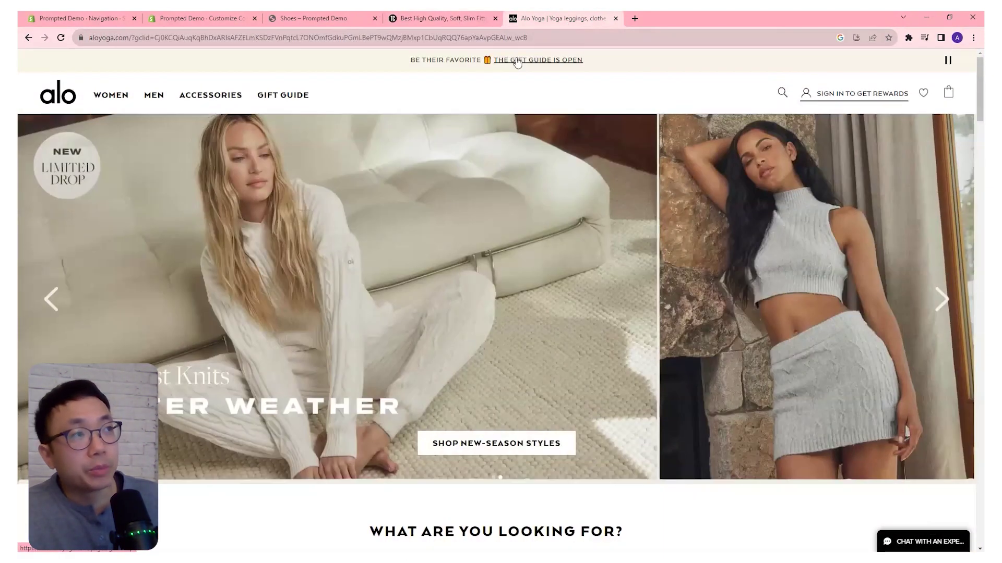
scroll(496, 71, down, 9)
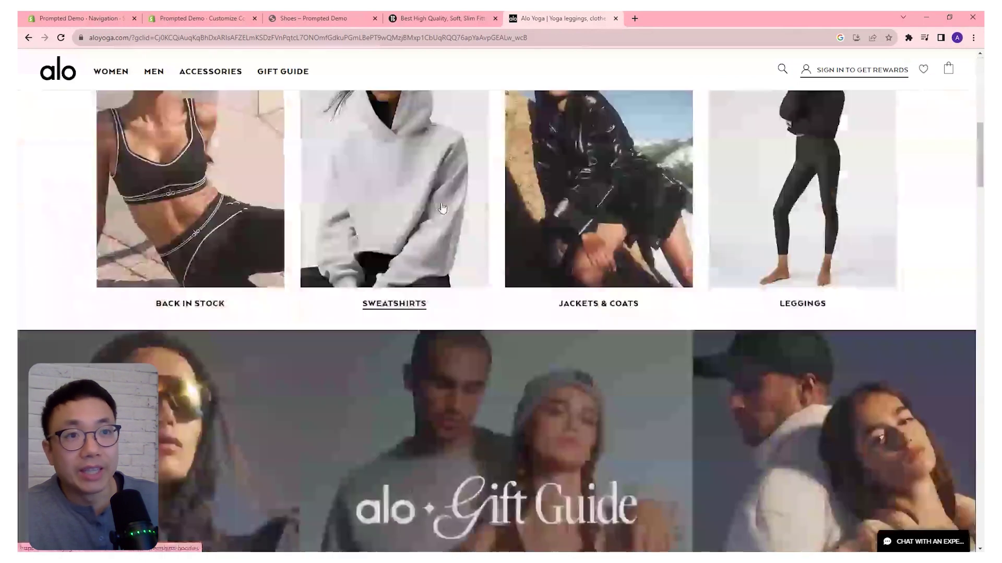
scroll(441, 208, up, 10)
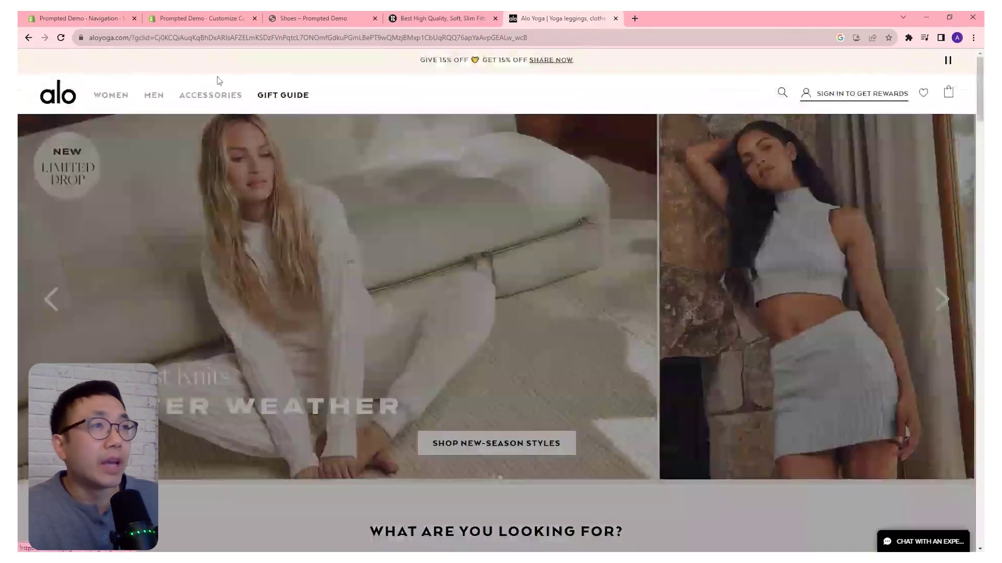
mouse_move(282, 95)
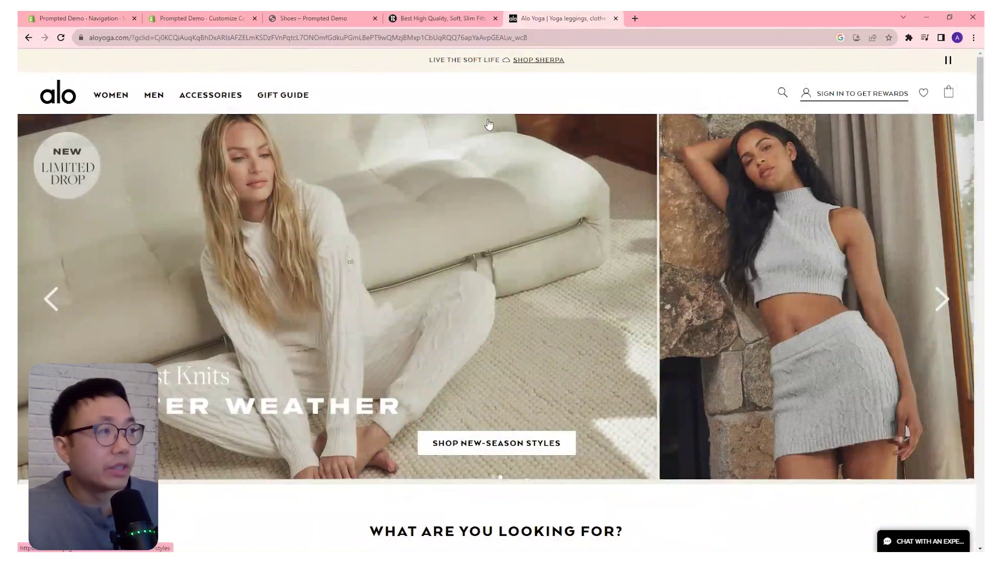
Show the Alo Yoga homepage in the developer tools' mobile view and review its compact layout.
right_click(737, 103)
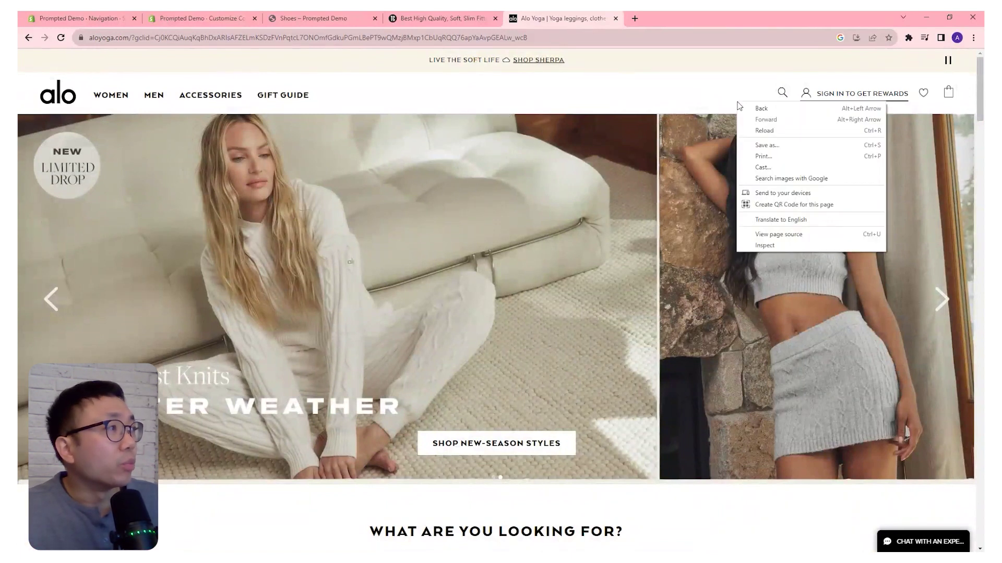
key(Escape)
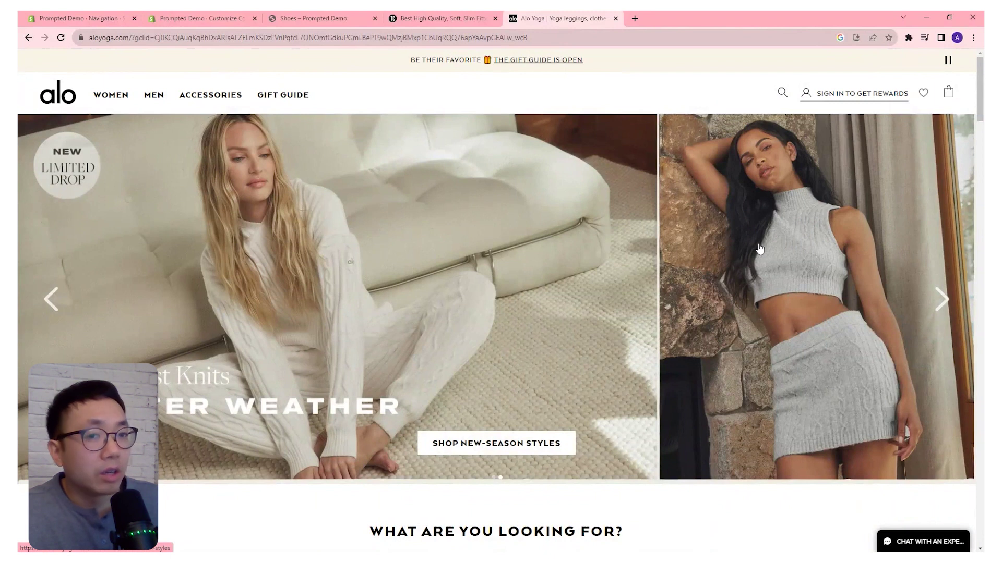
key(ctrl+shift+i)
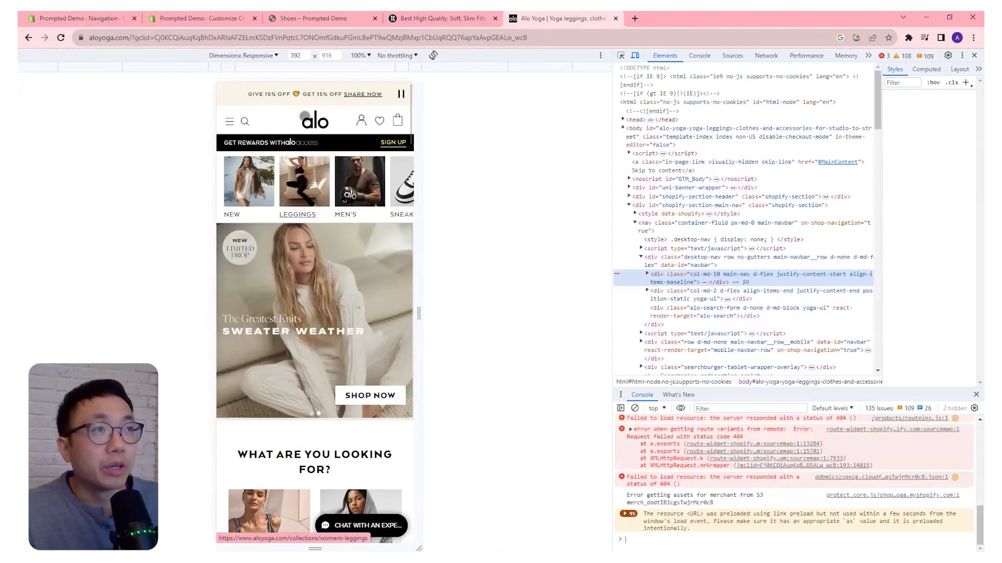
scroll(303, 112, down, 5)
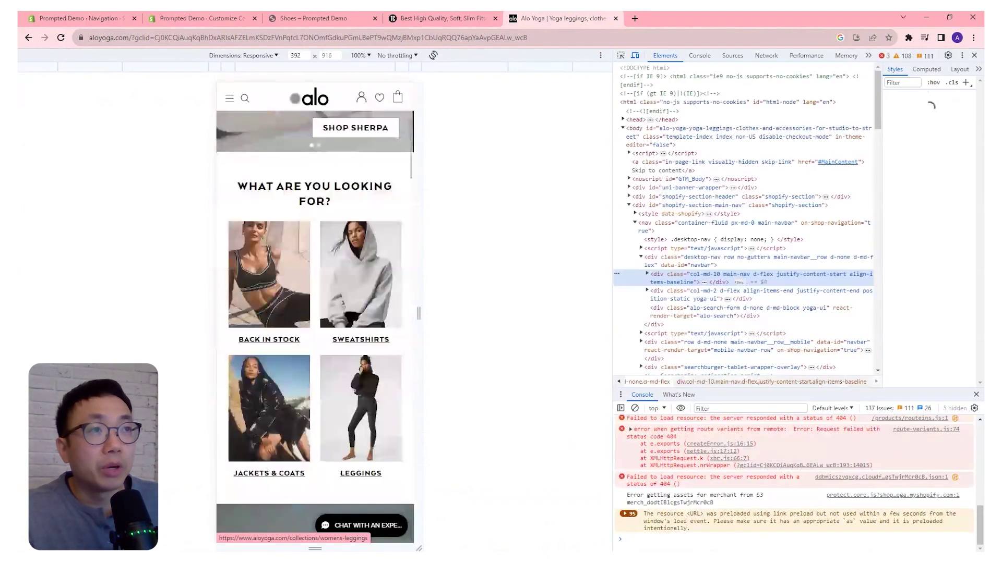
scroll(228, 103, down, 5)
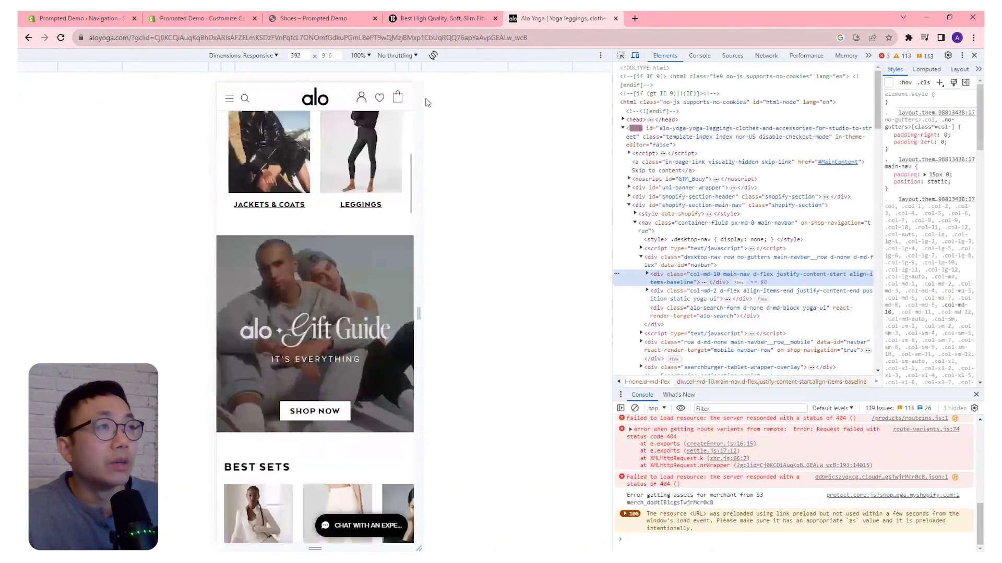
Show the True Classic homepage in the developer tools' mobile view and review its compact layout.
click(444, 18)
right_click(837, 146)
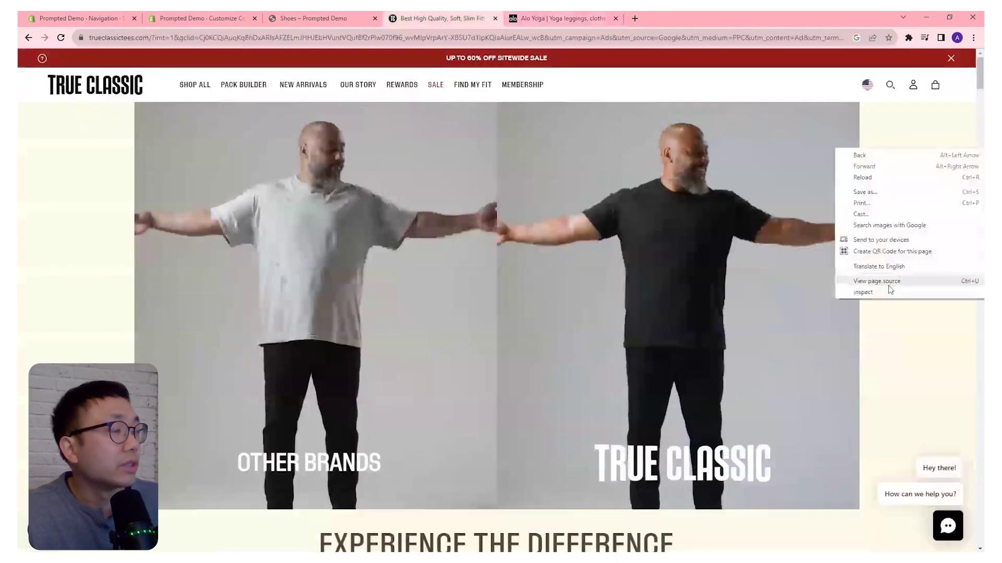
key(Escape)
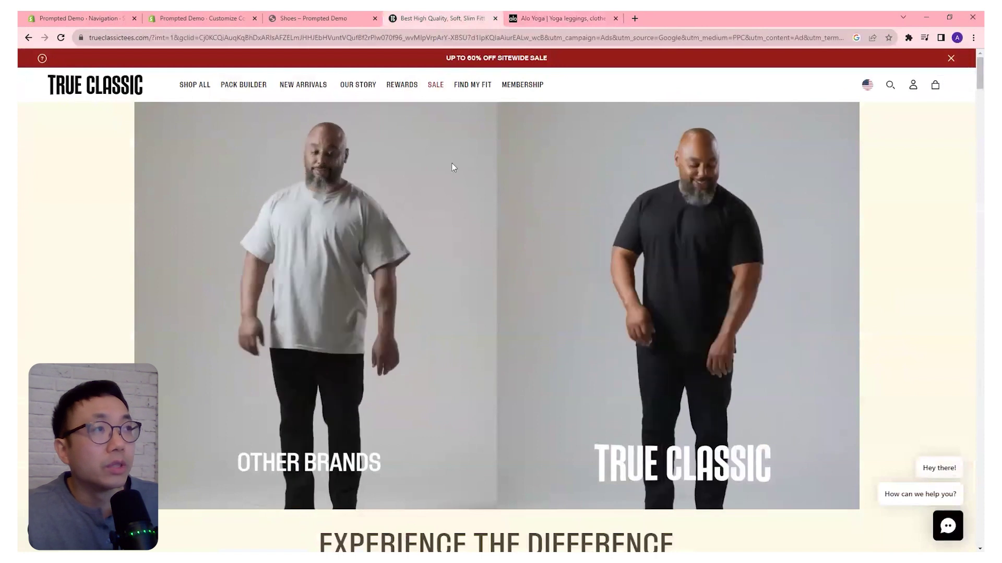
key(ctrl+shift+i)
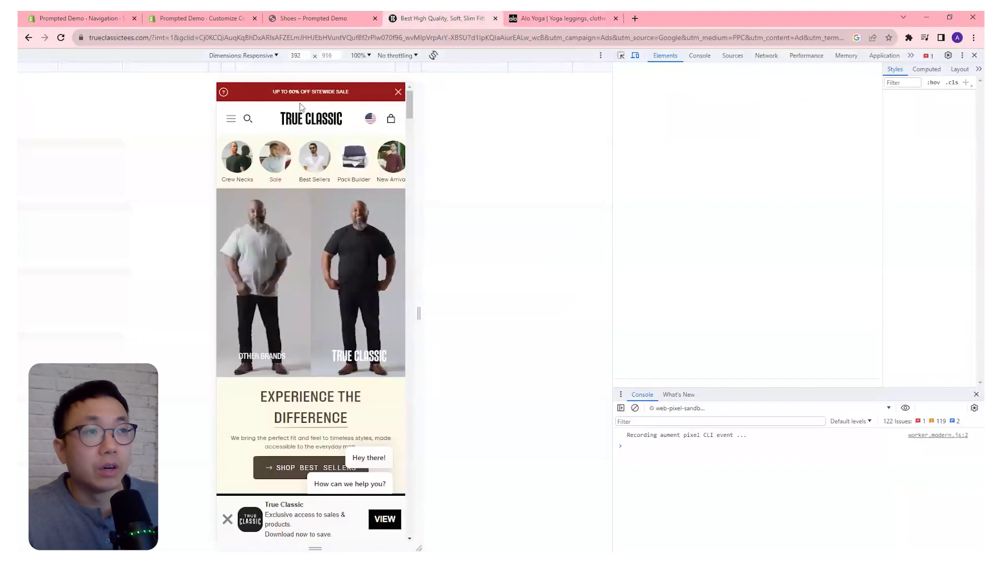
scroll(301, 107, down, 5)
scroll(232, 121, up, 10)
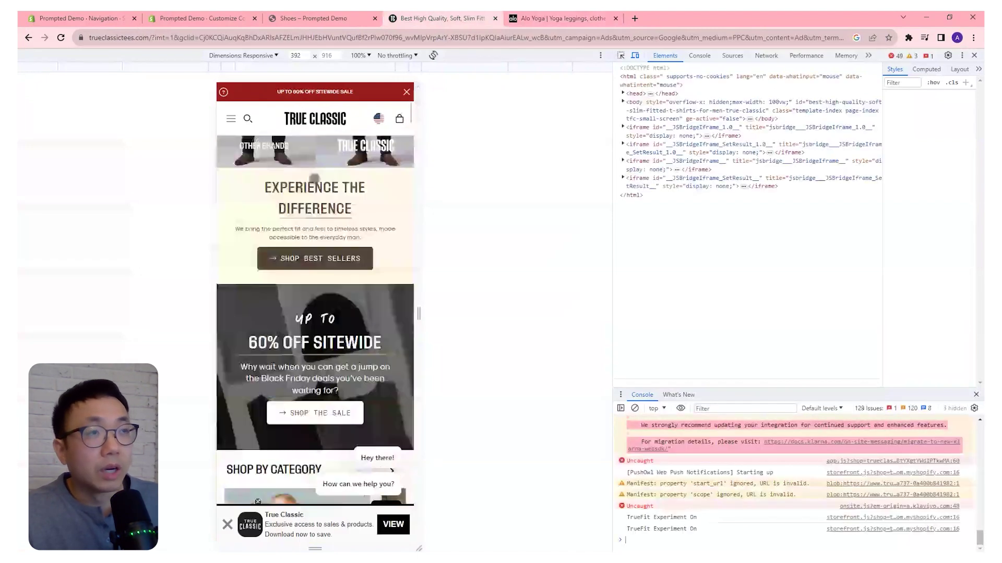
Inspect True Classic's expanded mobile navigation menu, then close the menu and the developer tools.
click(232, 120)
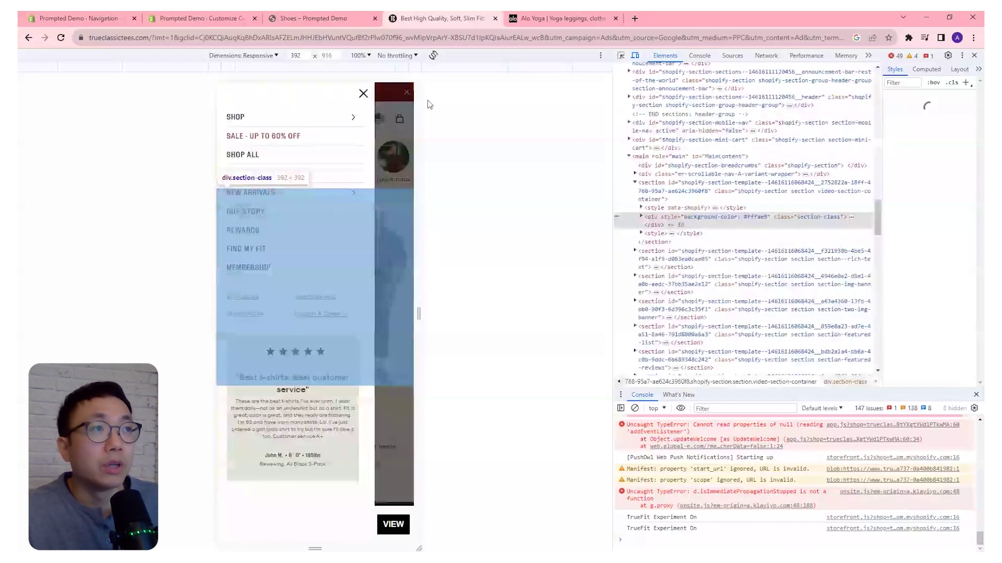
click(363, 93)
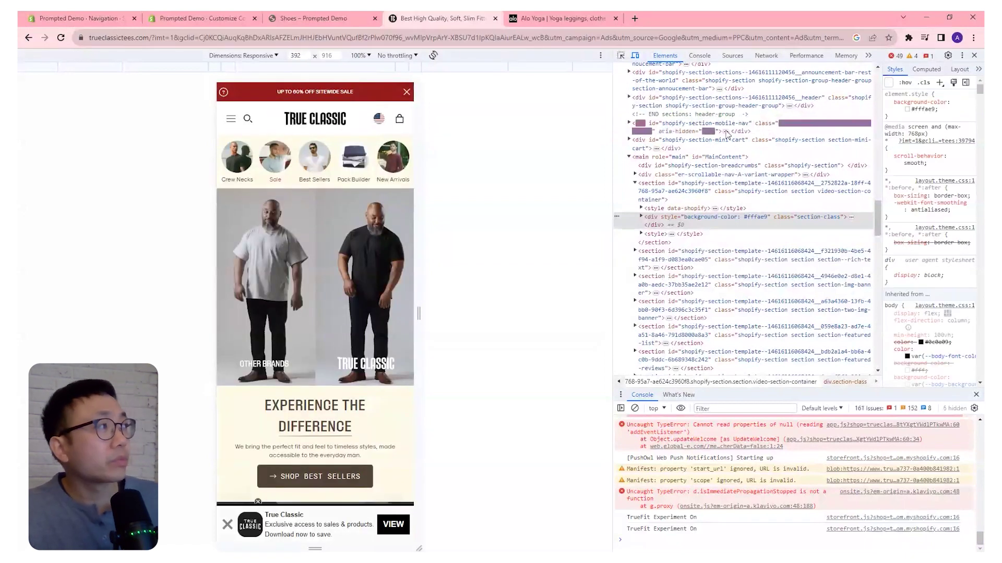
click(974, 55)
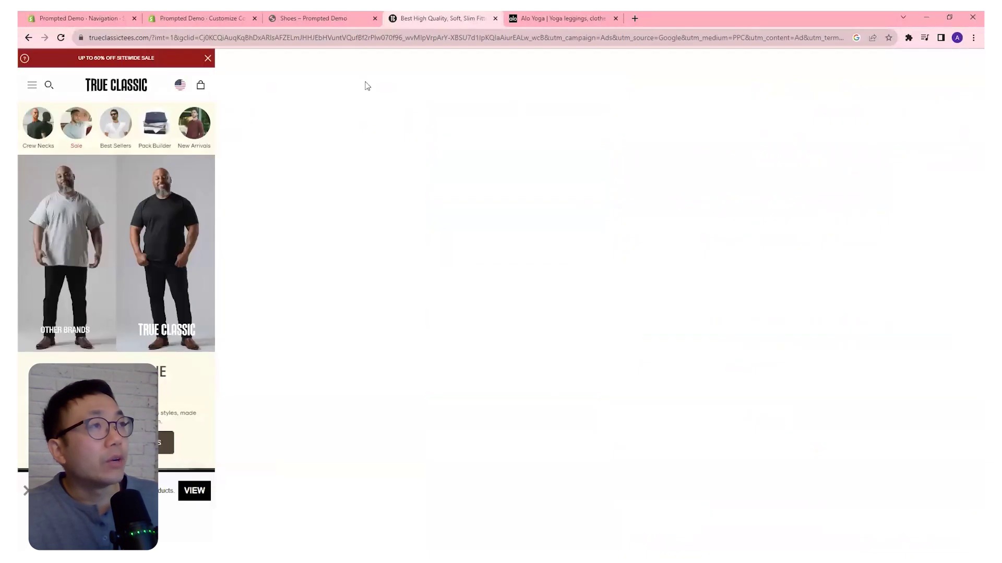
Review the Prompted Demo store's Shoes collection page from header to footer.
click(319, 19)
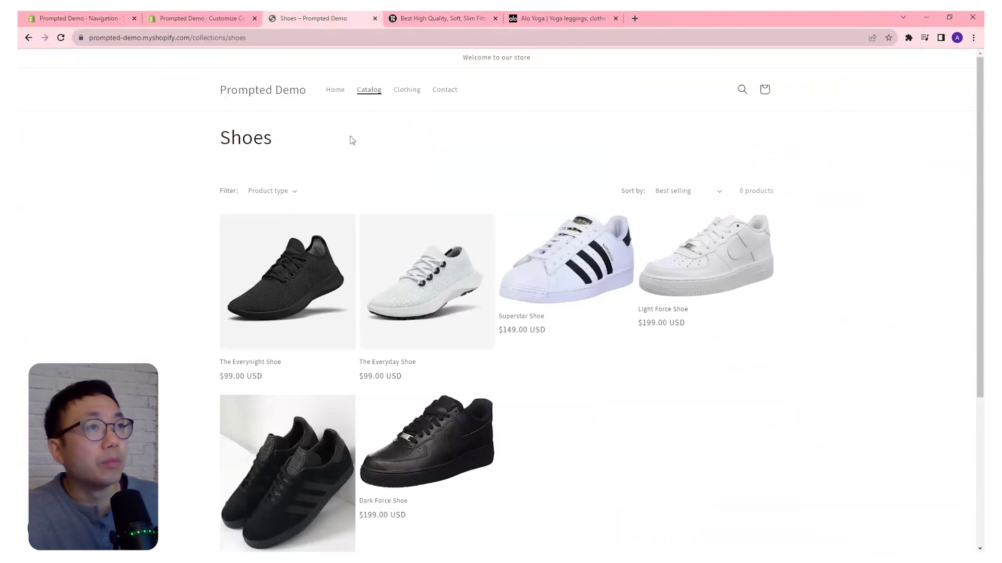
drag(983, 159, 983, 308)
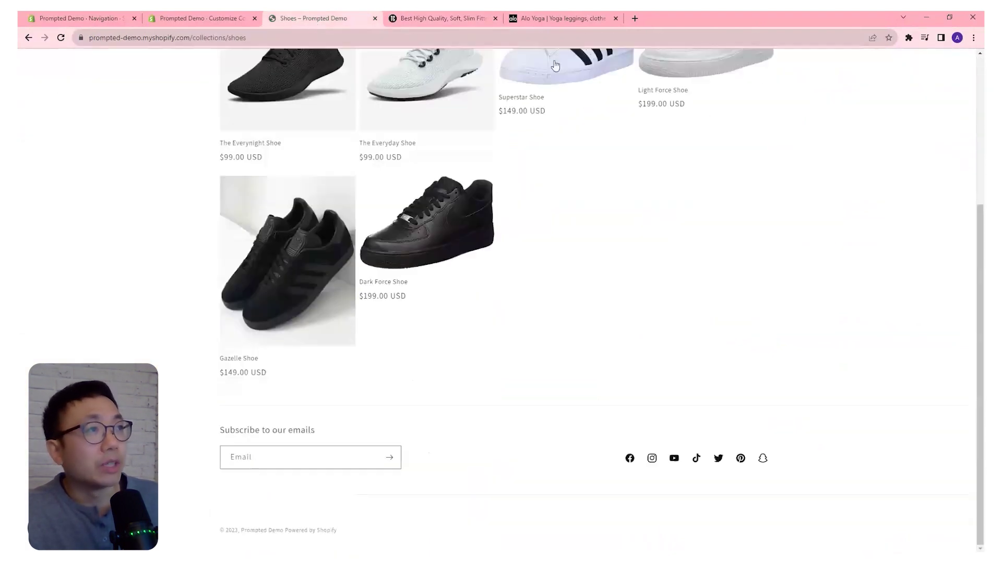
scroll(487, 129, up, 5)
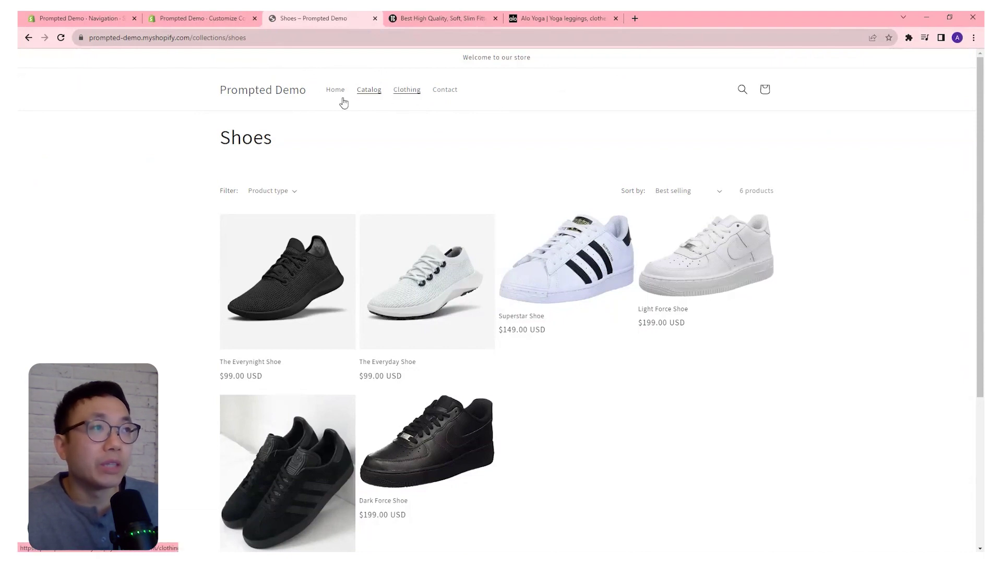
Switch to the Shopify admin's navigation settings and open the Main menu for editing.
click(96, 22)
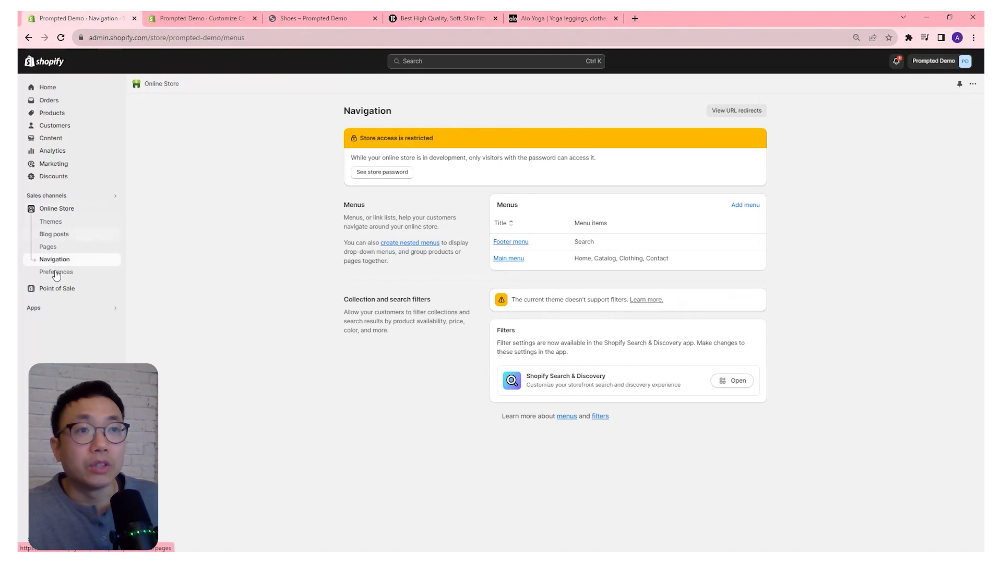
click(502, 261)
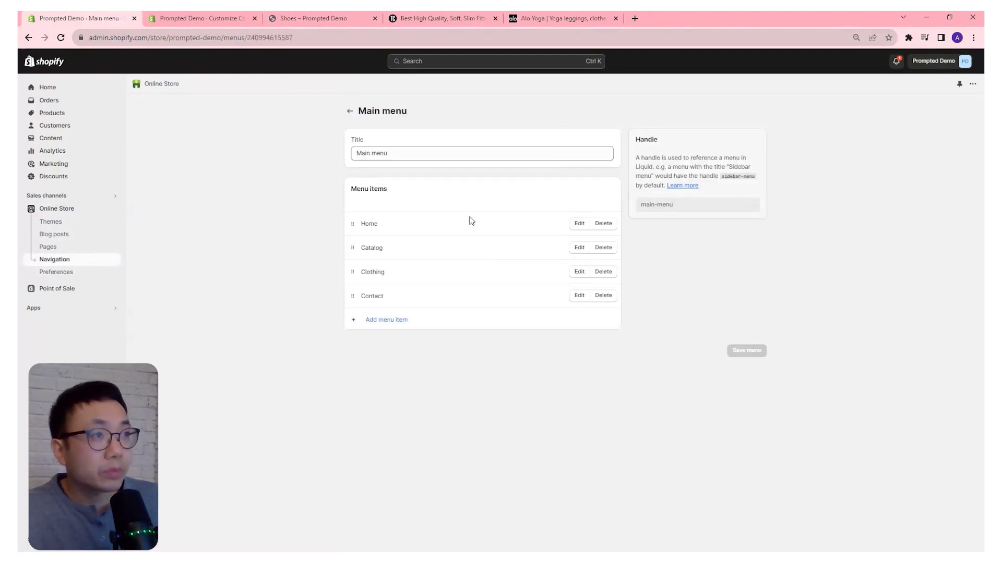
click(392, 321)
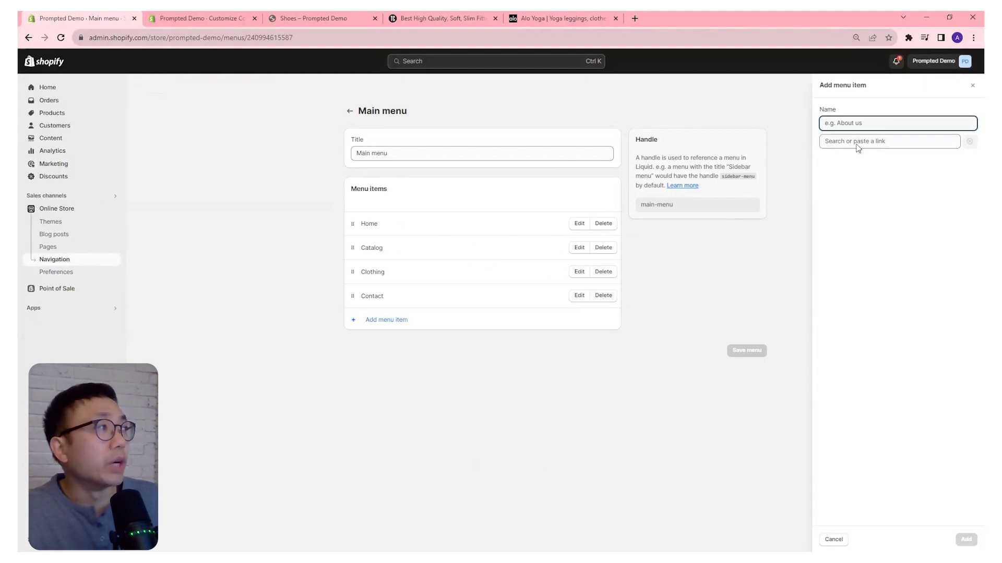
click(308, 378)
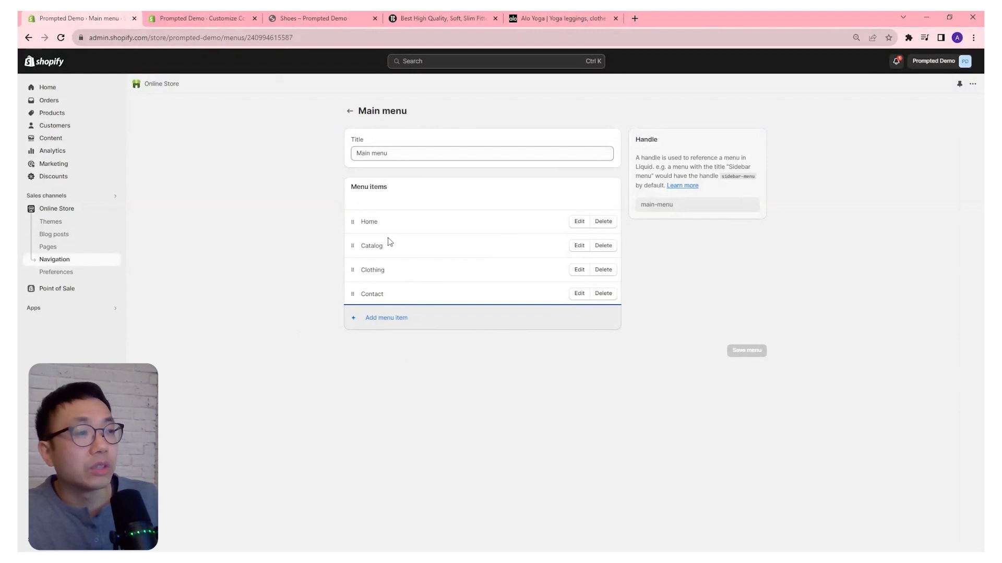
Add a menu item named "test" linked to the Home page and nest it under Clothing.
click(377, 321)
text(test)
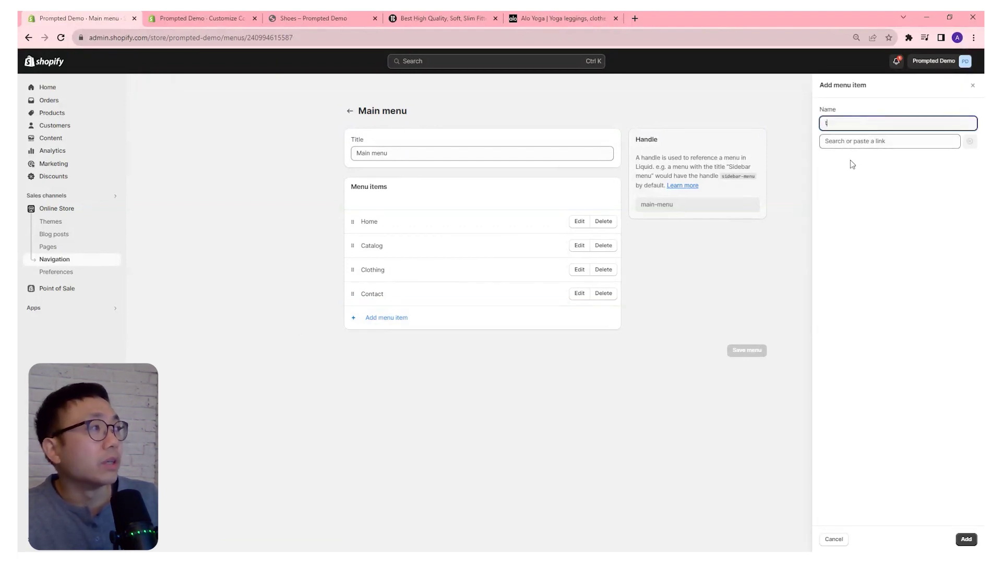
click(966, 539)
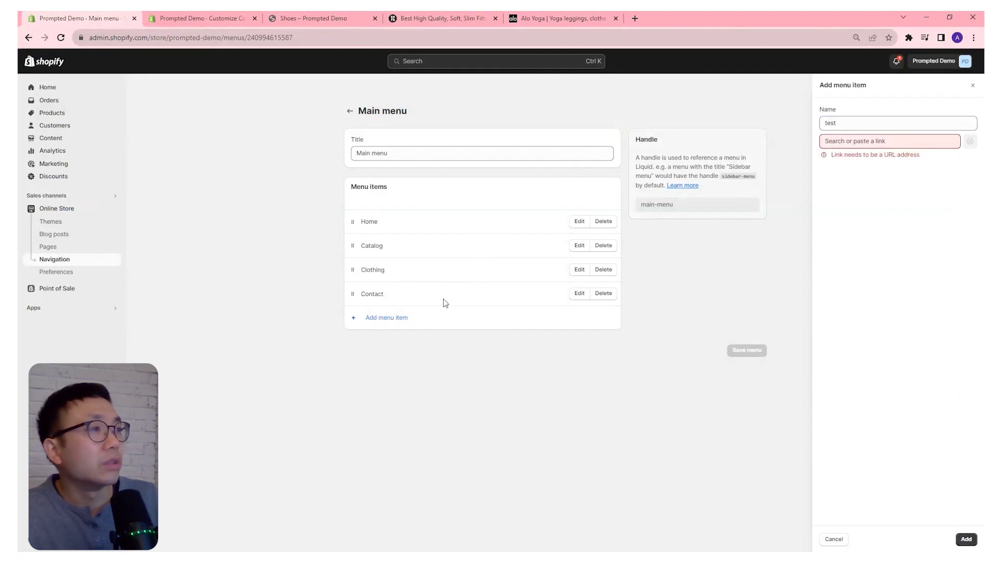
click(957, 139)
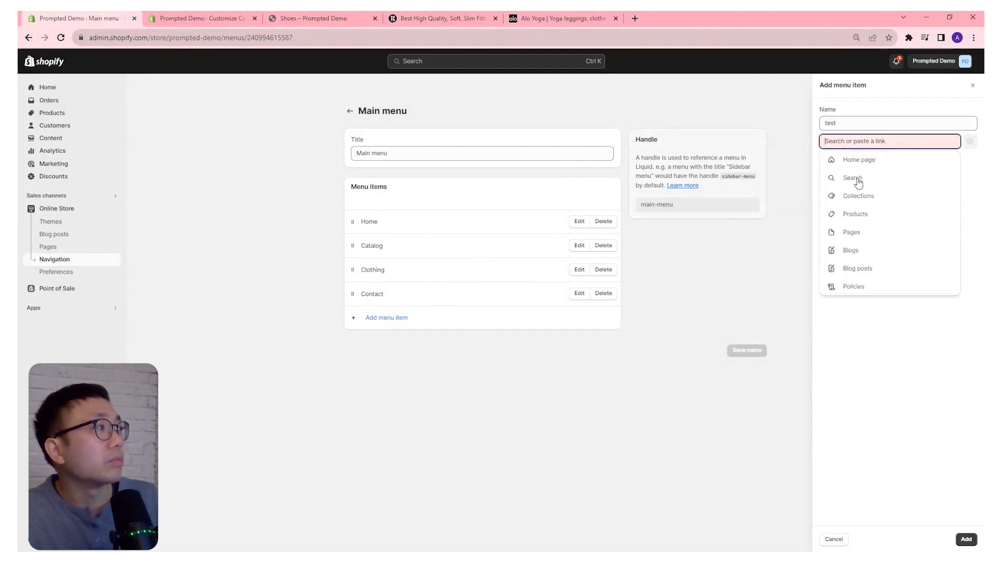
click(866, 161)
click(967, 540)
mouse_move(364, 322)
mouse_down()
mouse_move(373, 308)
mouse_move(376, 326)
mouse_up()
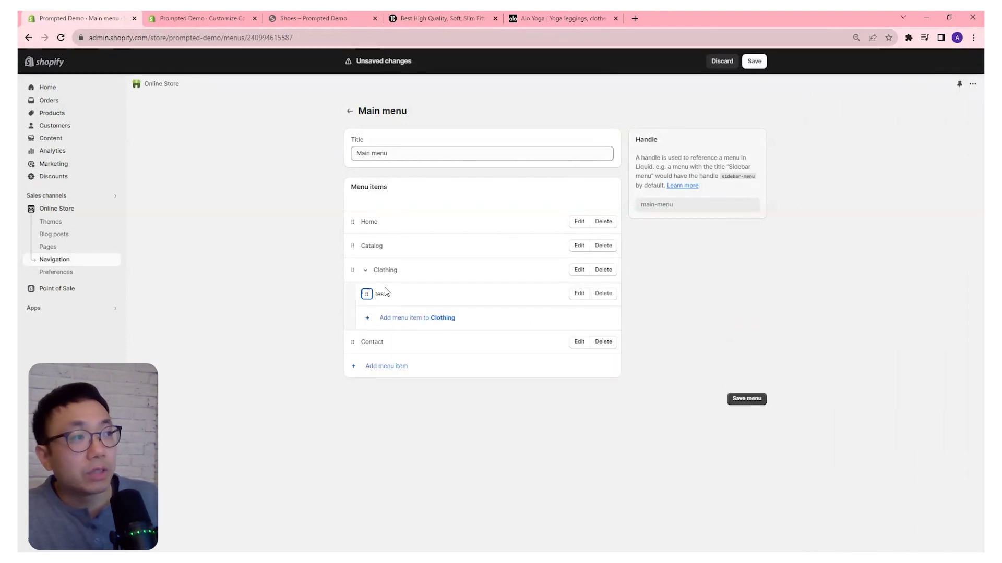
Add a second menu item named "test2" under Clothing, linked to the Home page.
click(407, 317)
text(test2)
click(865, 142)
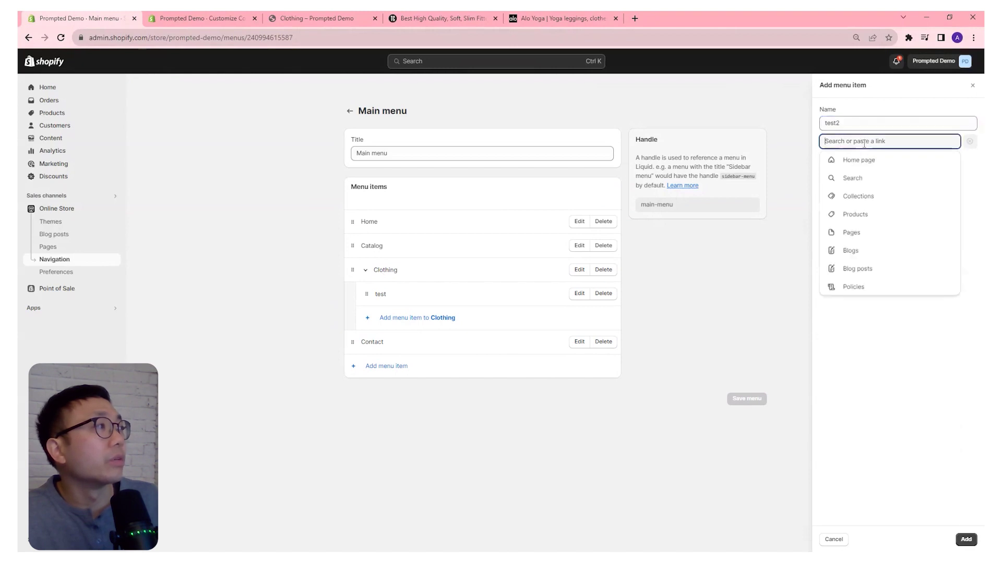
click(867, 163)
click(966, 539)
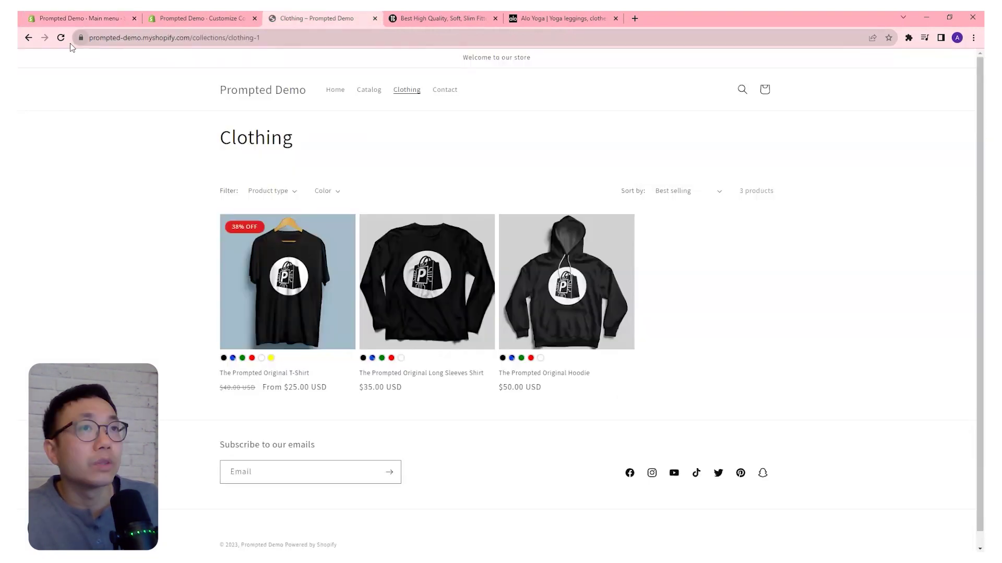
Reload the storefront's Clothing page and check the drop-down under Clothing in the header menu.
click(60, 38)
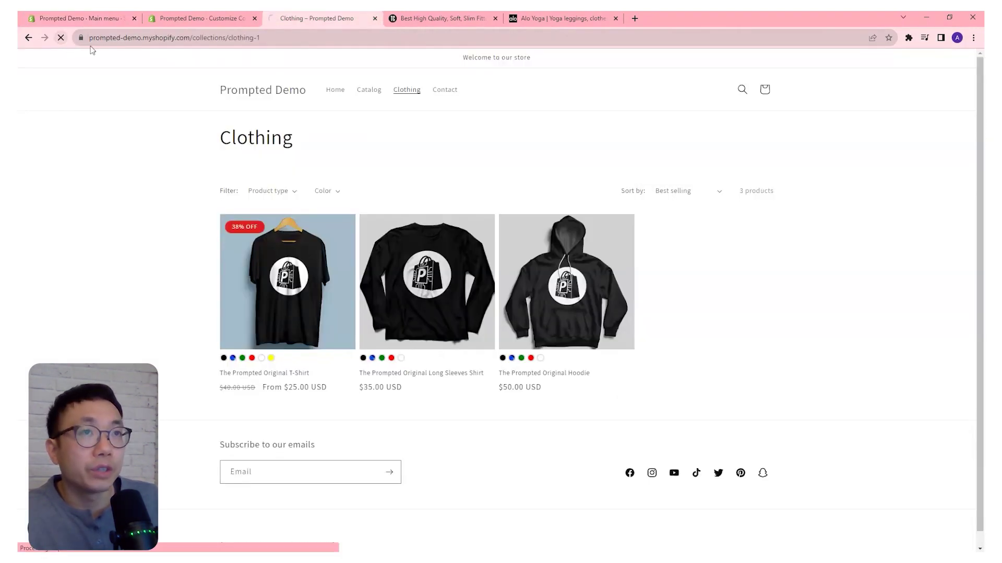
click(428, 92)
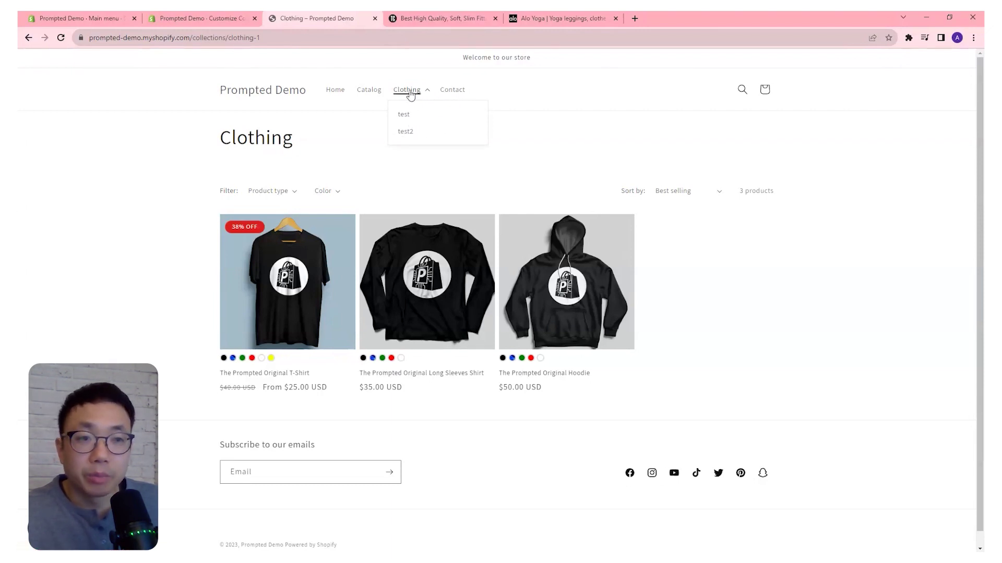
click(544, 147)
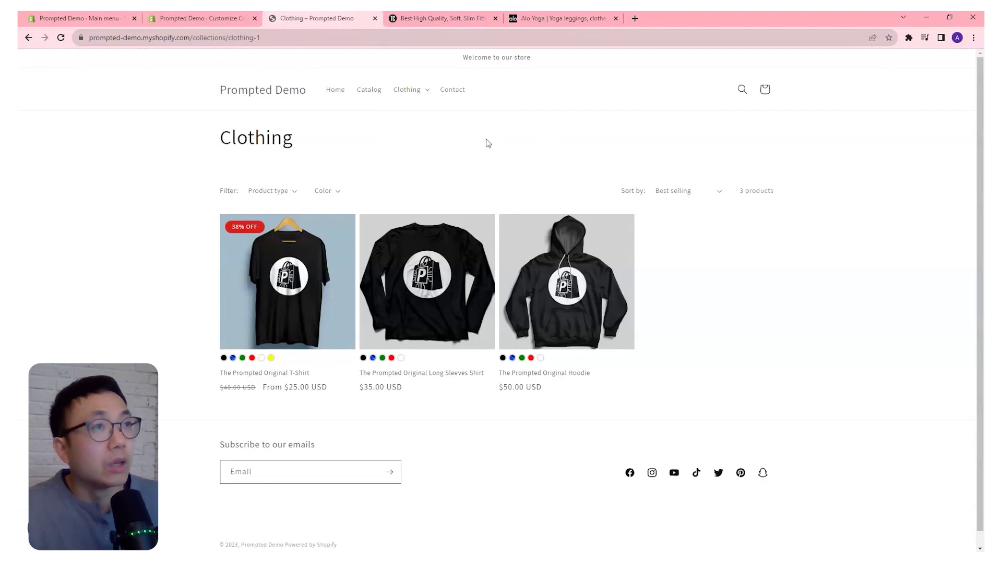
Return to the Main menu in the Shopify admin, delete test2 and test from under Clothing, and save the menu.
click(83, 21)
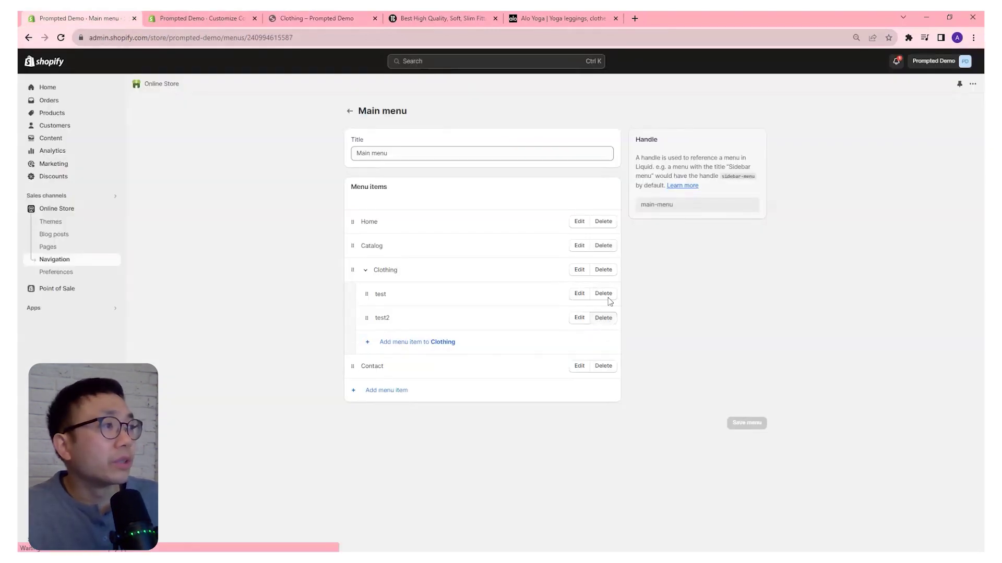
click(603, 319)
click(611, 329)
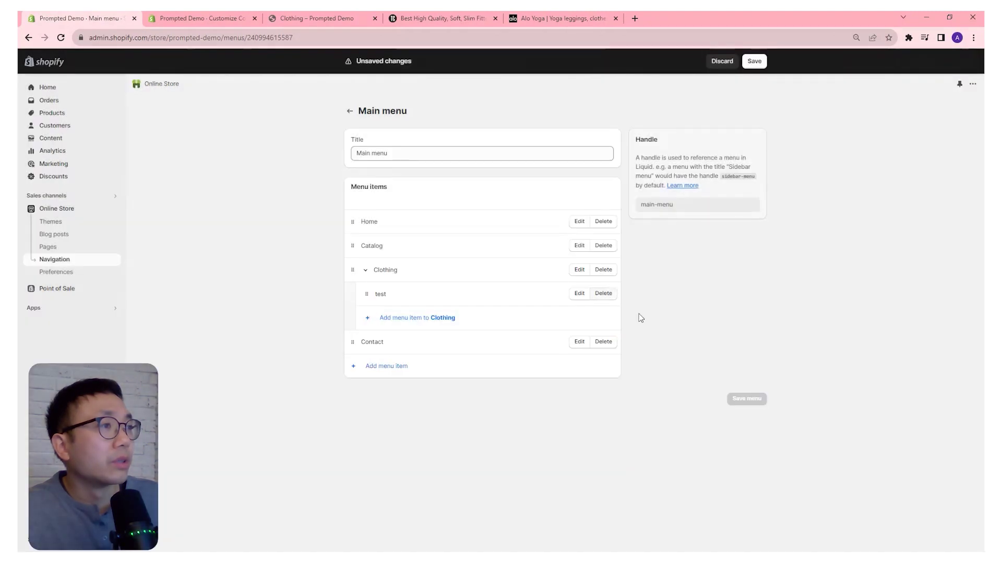
click(603, 294)
click(615, 329)
click(754, 61)
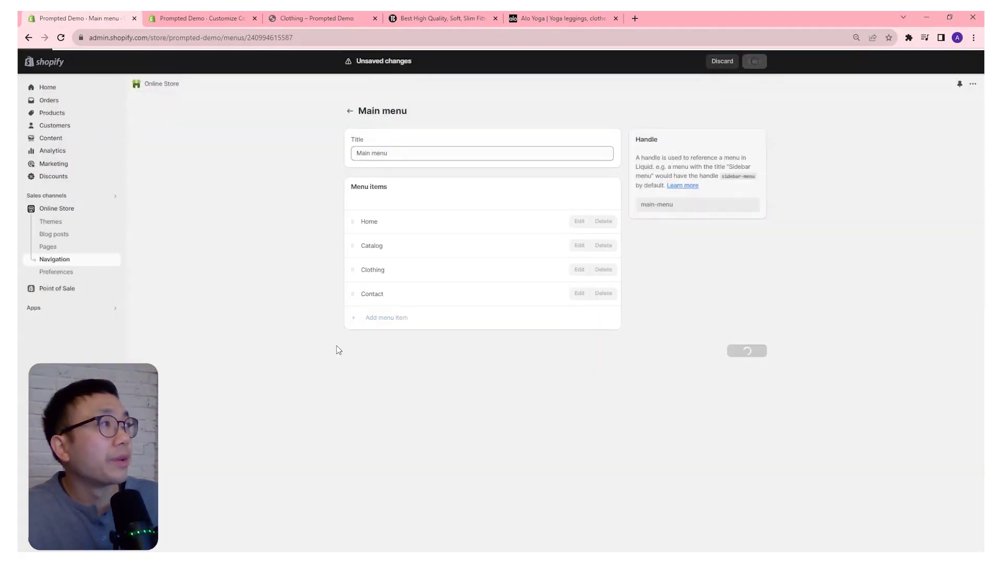
Switch to the theme customizer and set the announcement bar's color scheme to Scheme 6.
click(205, 17)
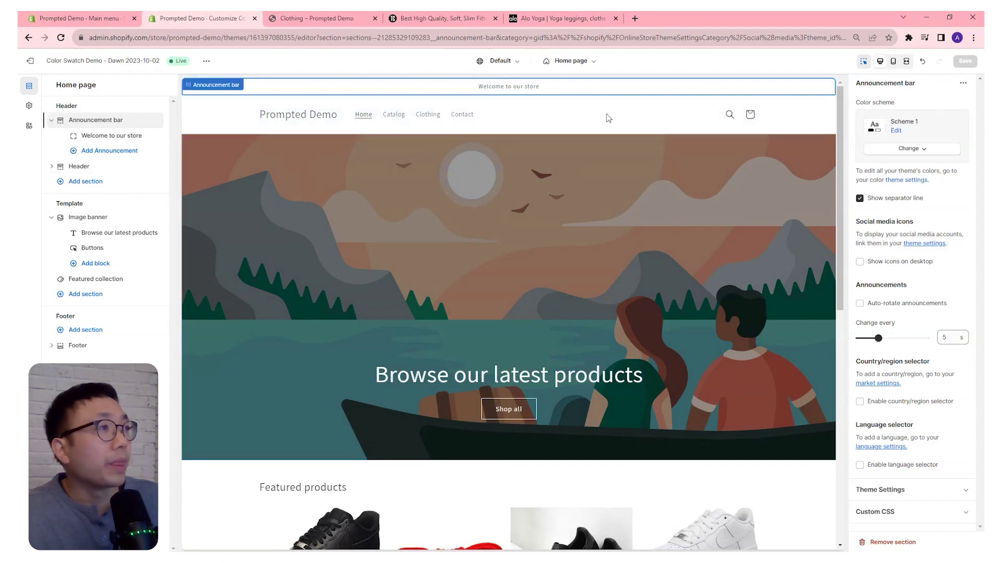
click(911, 149)
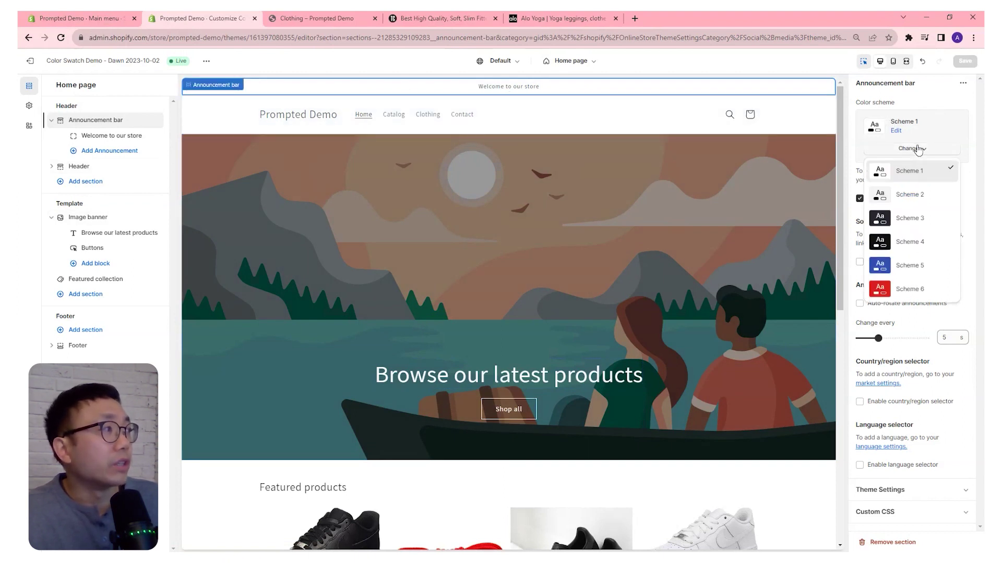
click(908, 288)
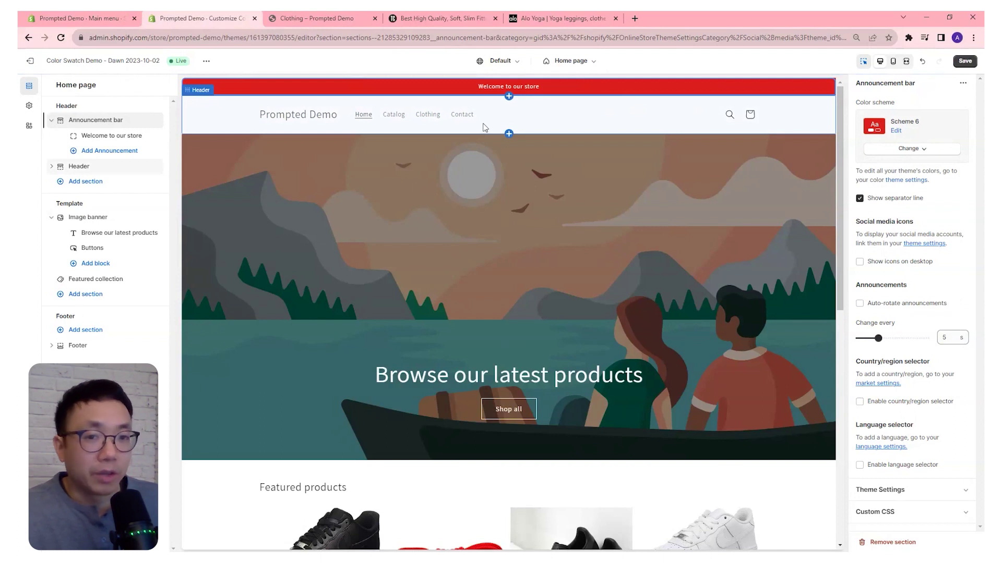
Examine the color schemes available for the announcement bar and in the theme-wide color settings.
click(920, 150)
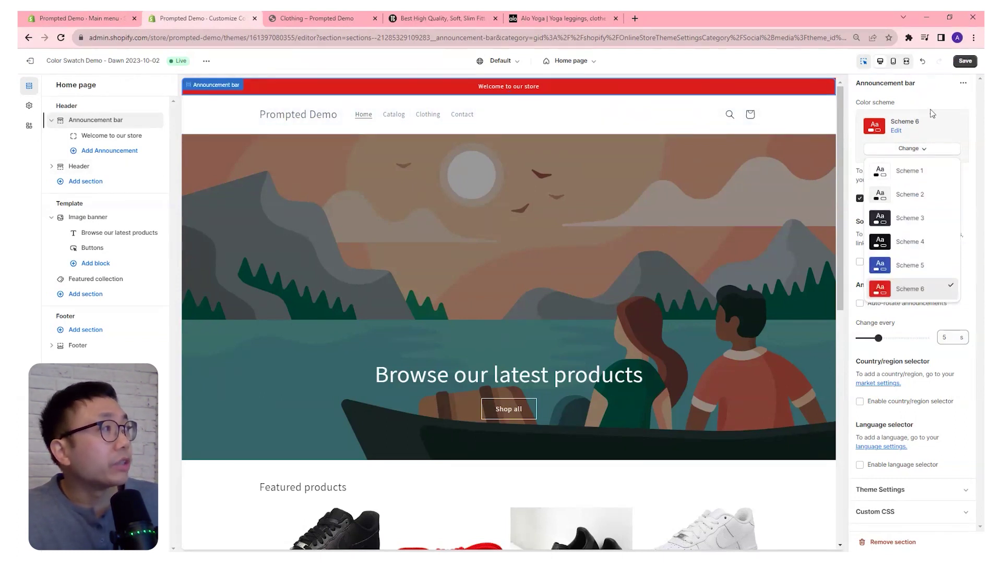
click(932, 113)
click(900, 181)
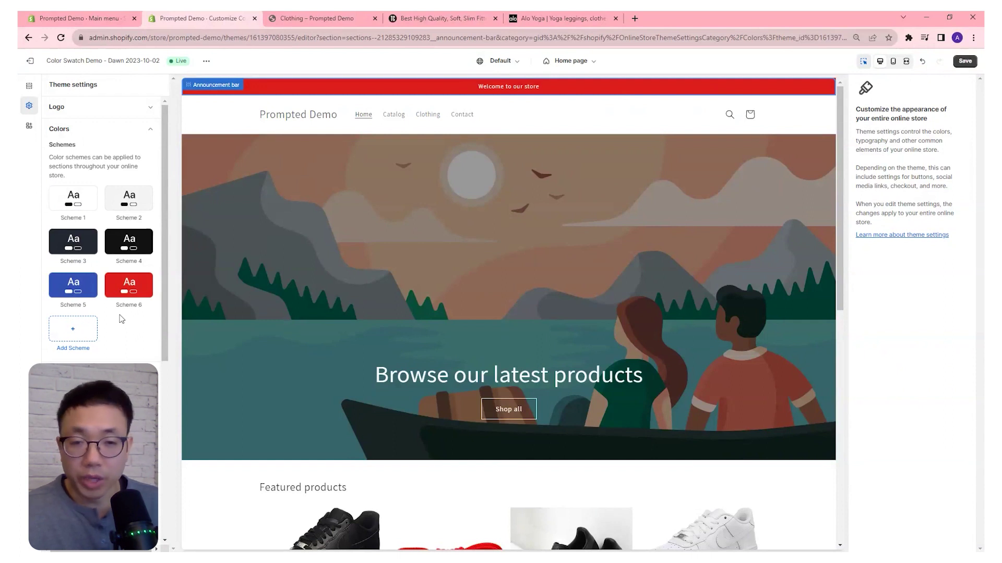
Return to the announcement bar's settings and show the social media icons on desktop.
click(471, 92)
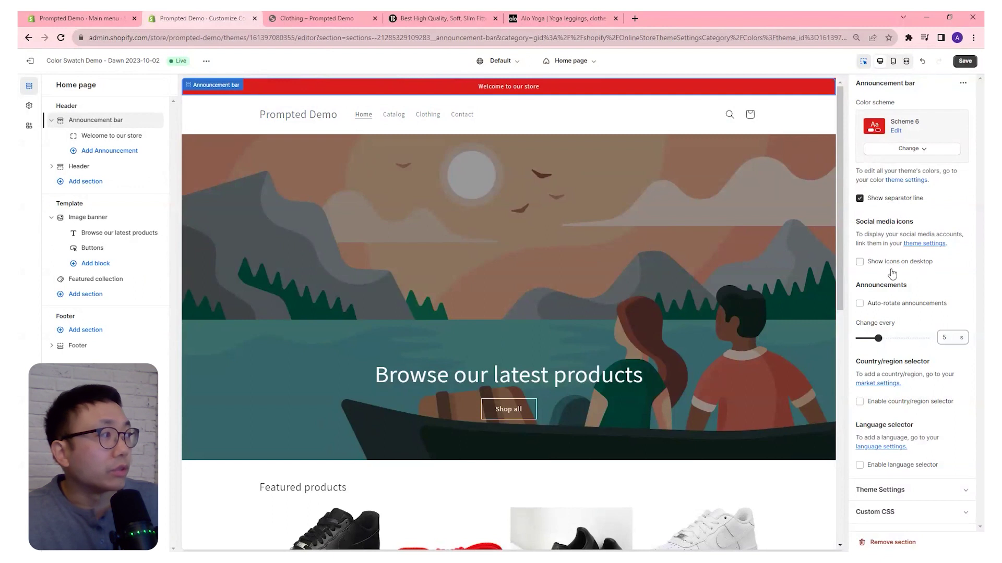
click(876, 266)
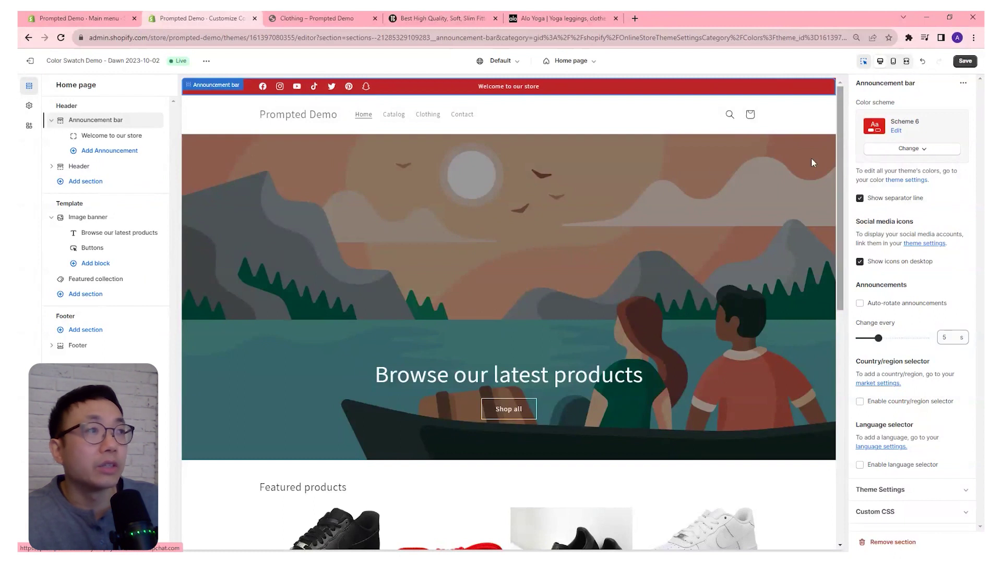
Review the social media account links in the theme settings.
click(30, 107)
scroll(124, 318, down, 2)
scroll(124, 319, down, 2)
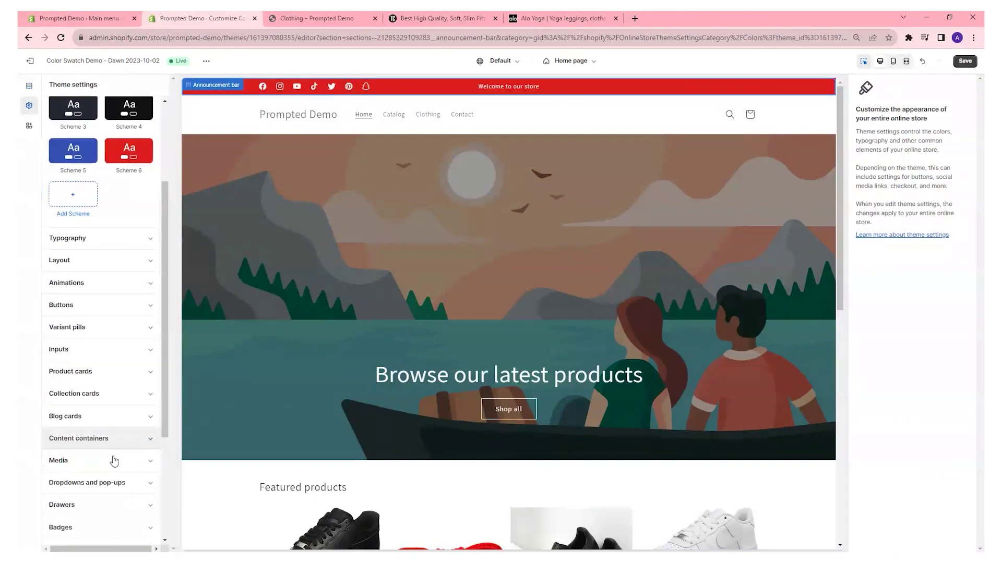
scroll(111, 369, down, 2)
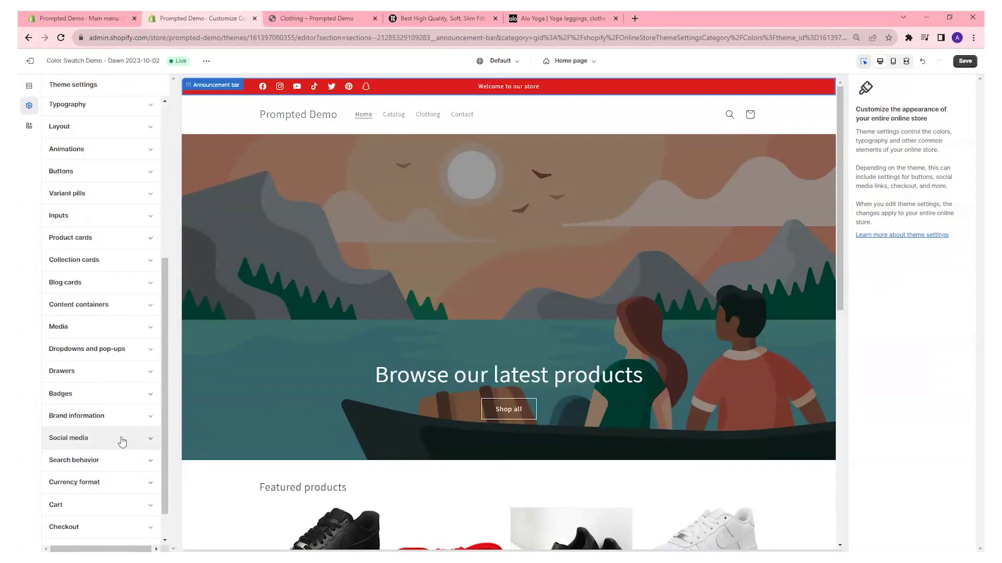
click(123, 438)
scroll(130, 312, down, 5)
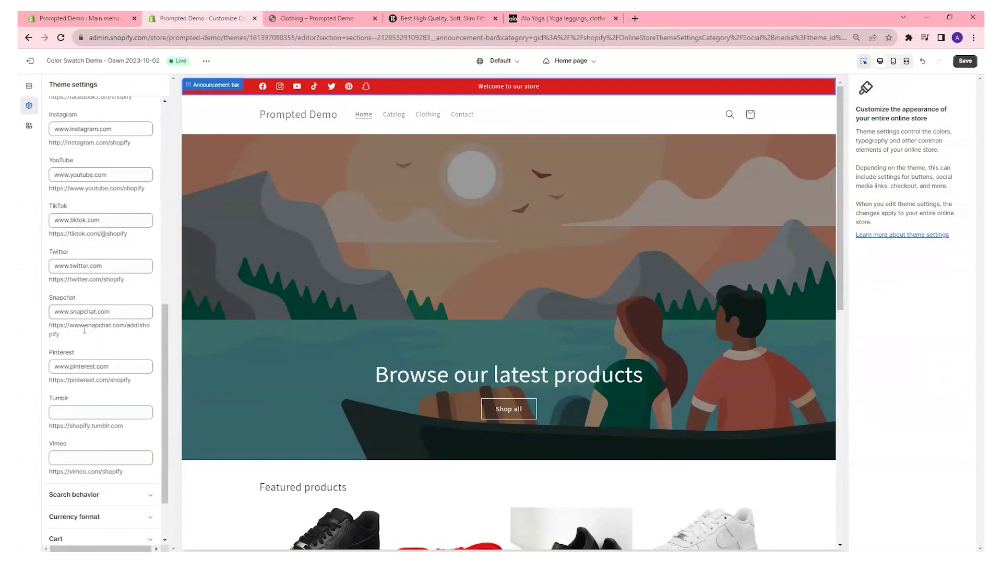
scroll(120, 240, up, 3)
scroll(117, 201, up, 5)
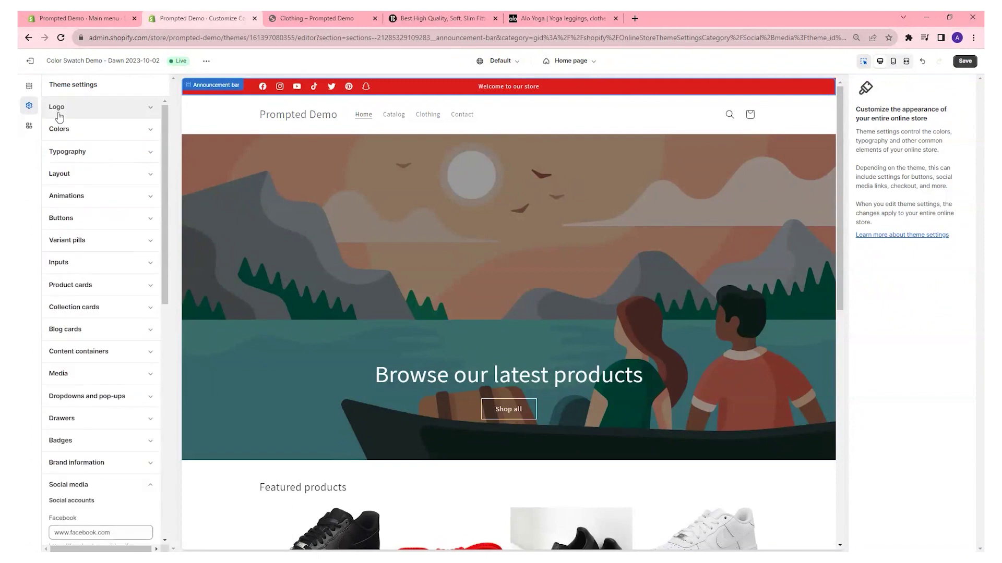
Reselect the announcement bar and hide its social media icons on desktop.
click(440, 83)
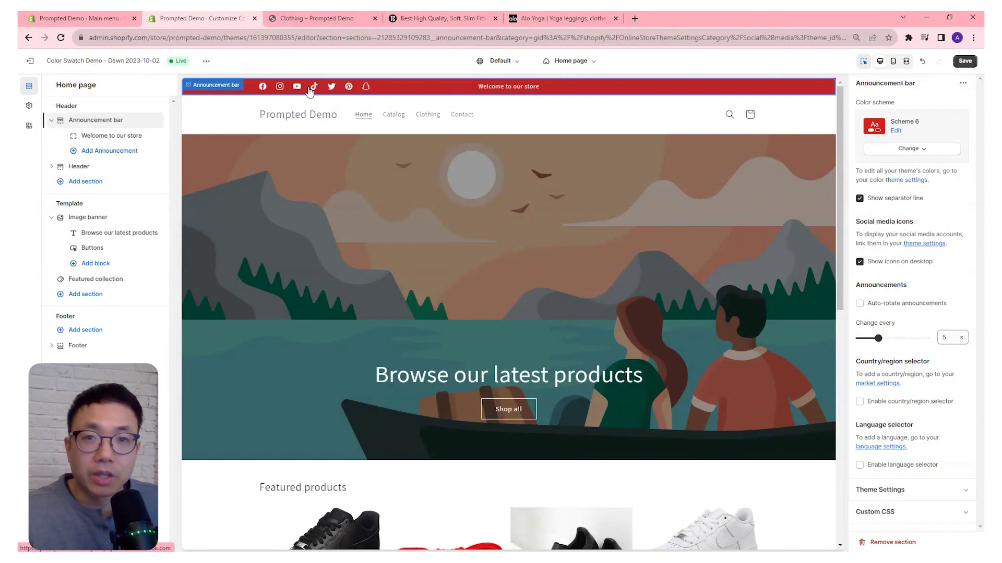
click(905, 267)
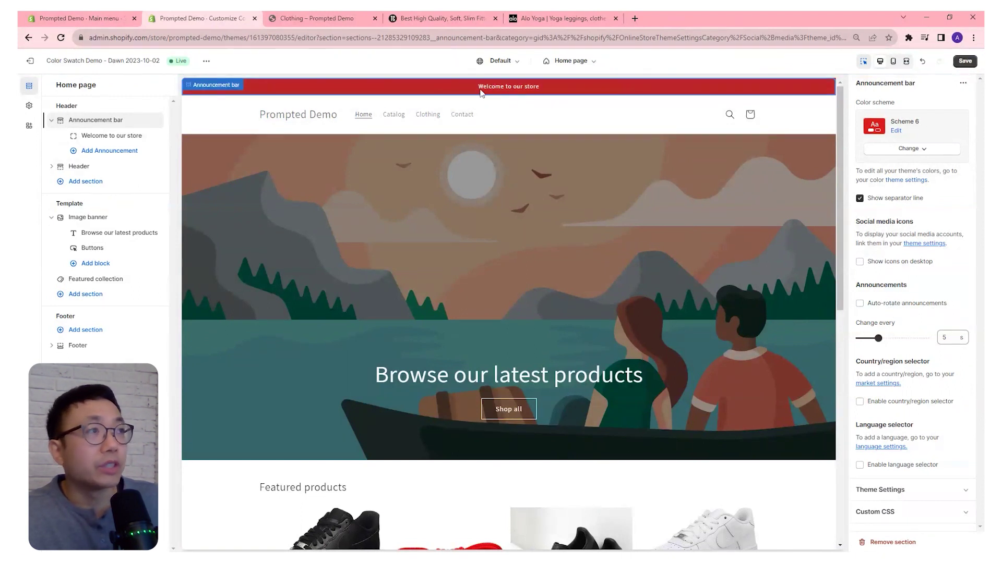
Add a second announcement with the text "Free Shipping after $50" to the announcement bar and save.
click(97, 151)
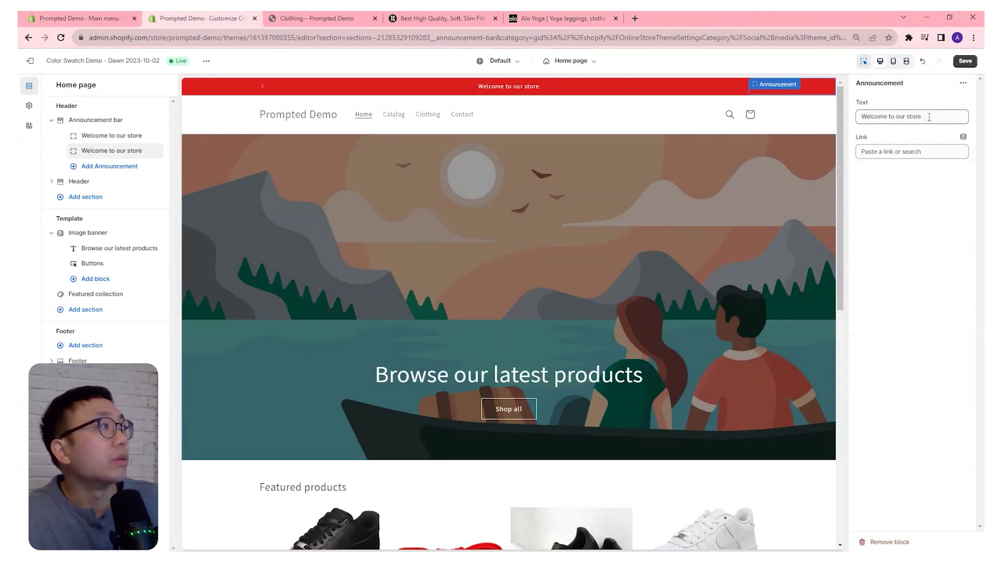
text(Free Shipping)
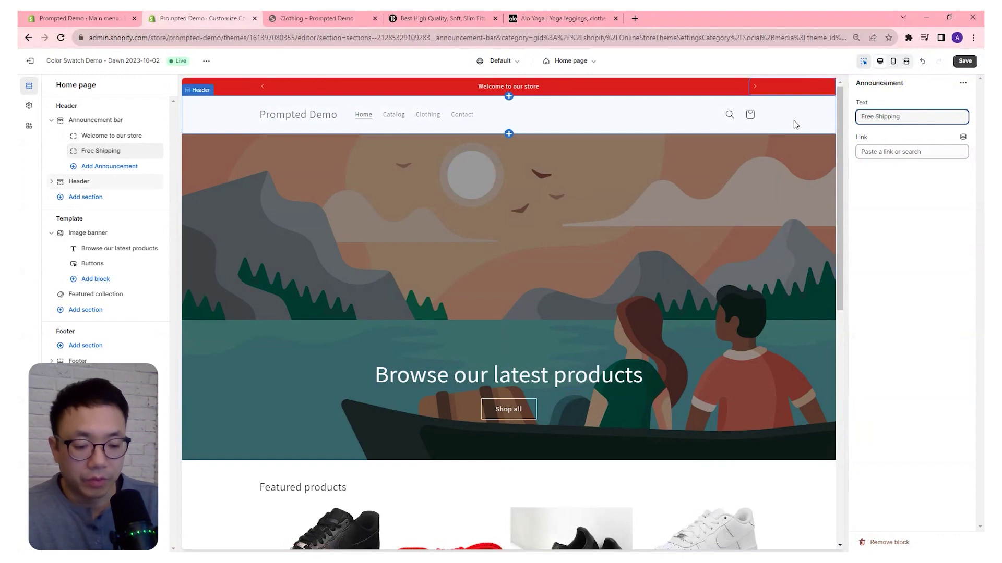
text(after $50)
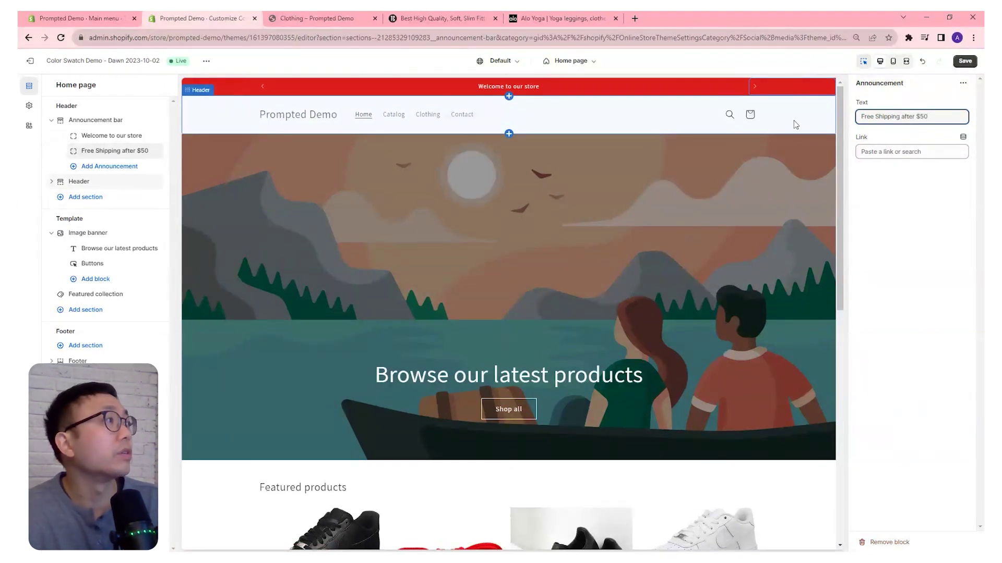
click(964, 62)
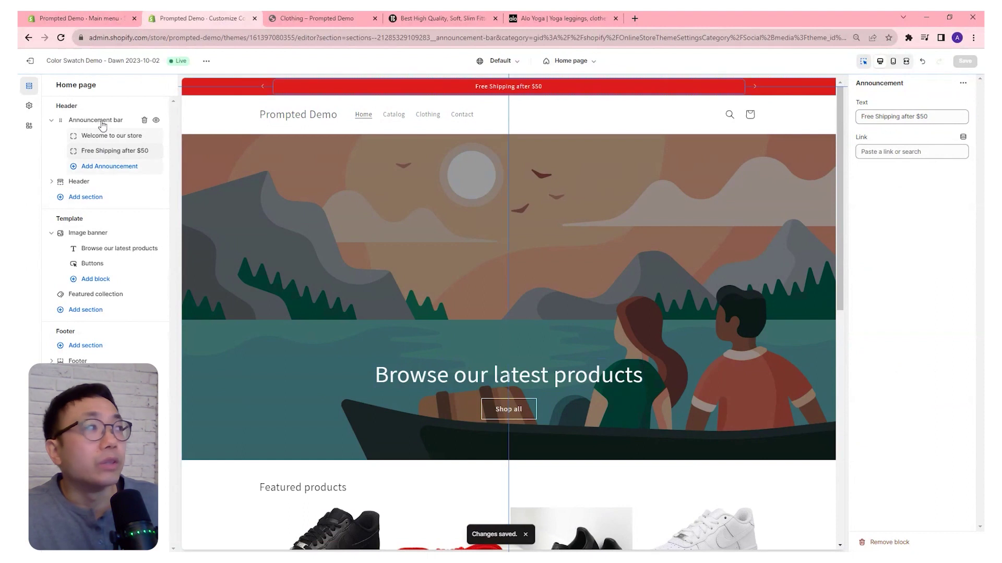
Enable auto-rotation of the announcements, set them to change every 3 seconds, and save.
click(751, 87)
click(860, 303)
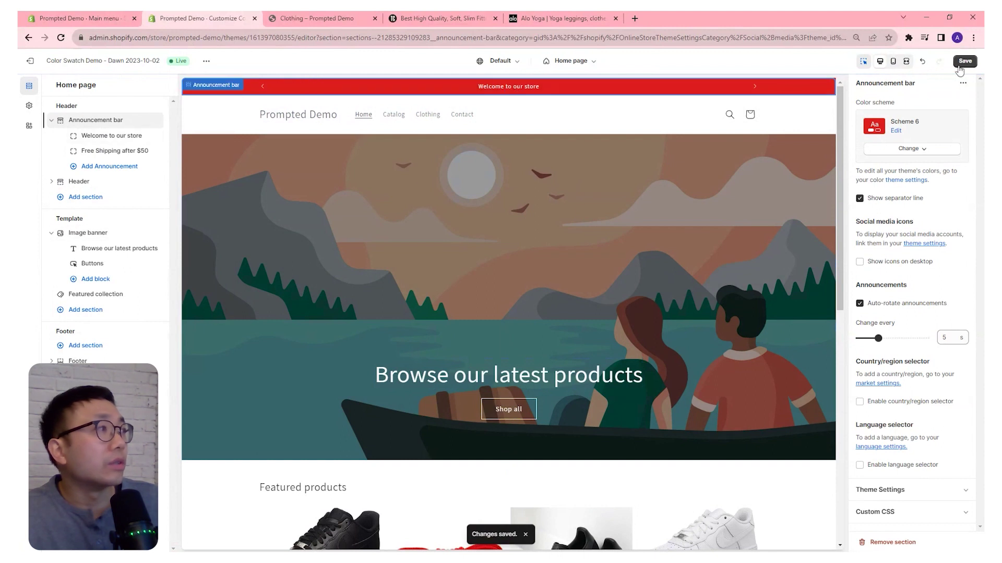
click(950, 332)
double_click(954, 332)
text(3)
click(965, 61)
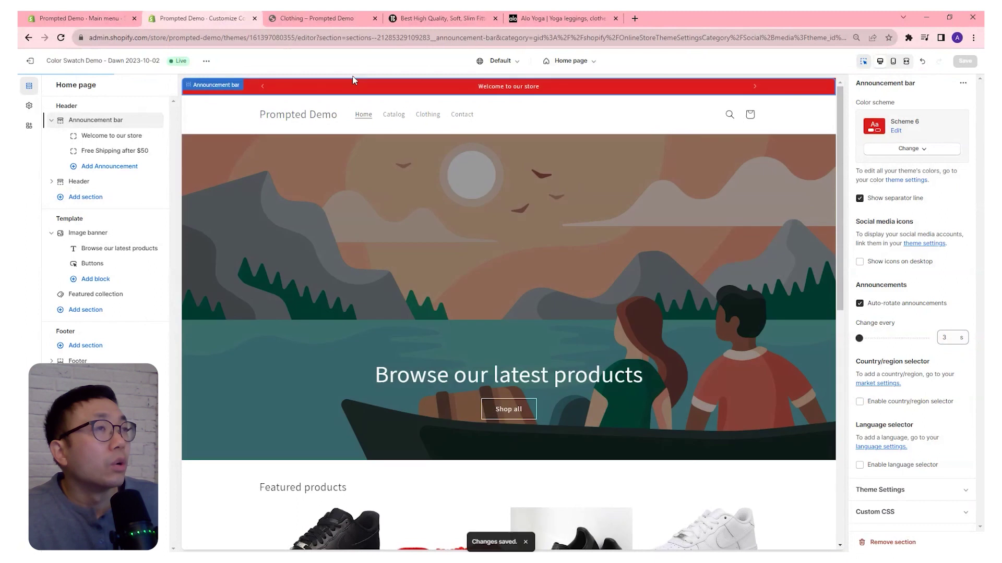
Reload the storefront's Clothing page and check the rotating announcements.
click(327, 20)
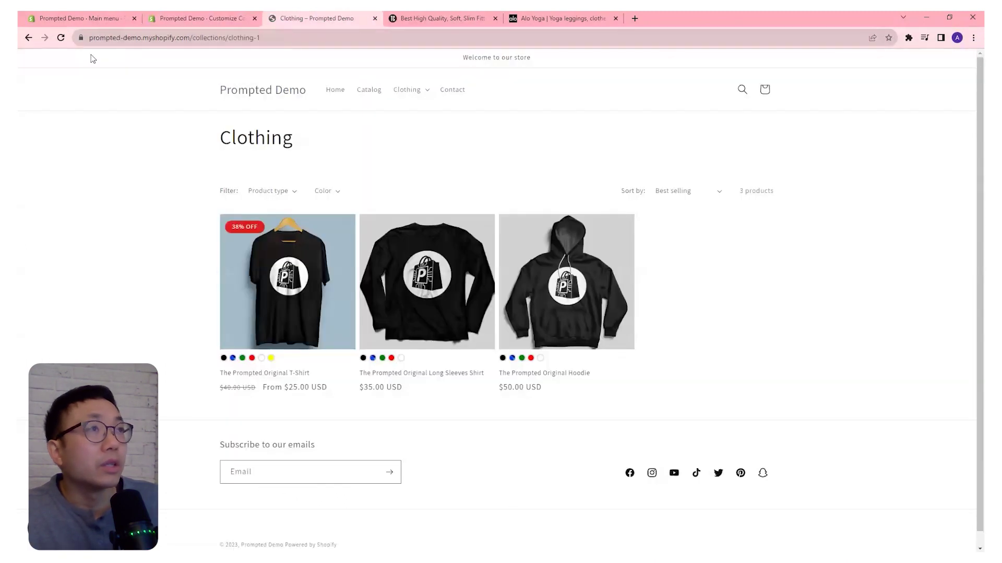
click(61, 38)
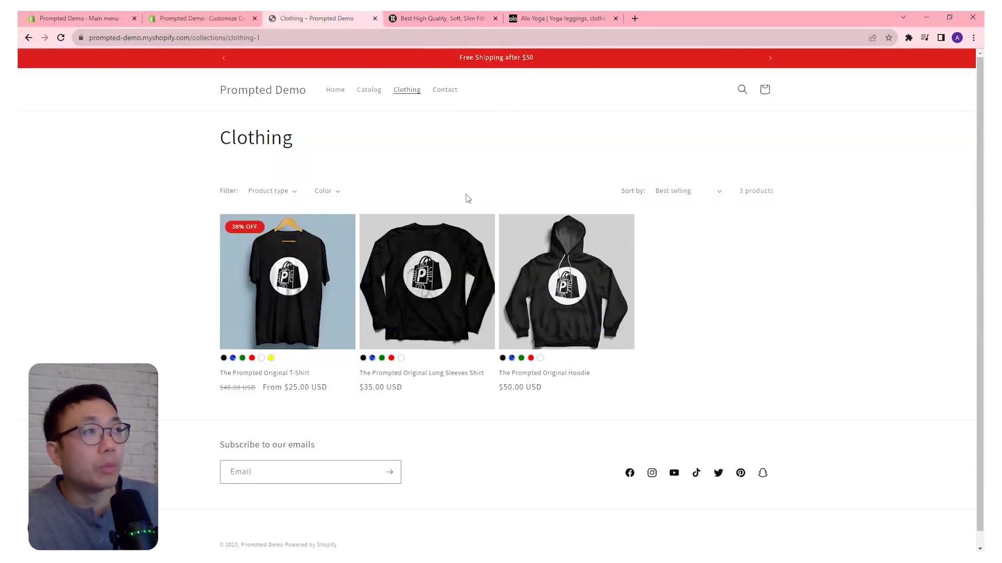
Back in the theme customizer, give .announcement-bar-section custom CSS with position: sticky and top: 0, then save.
click(196, 19)
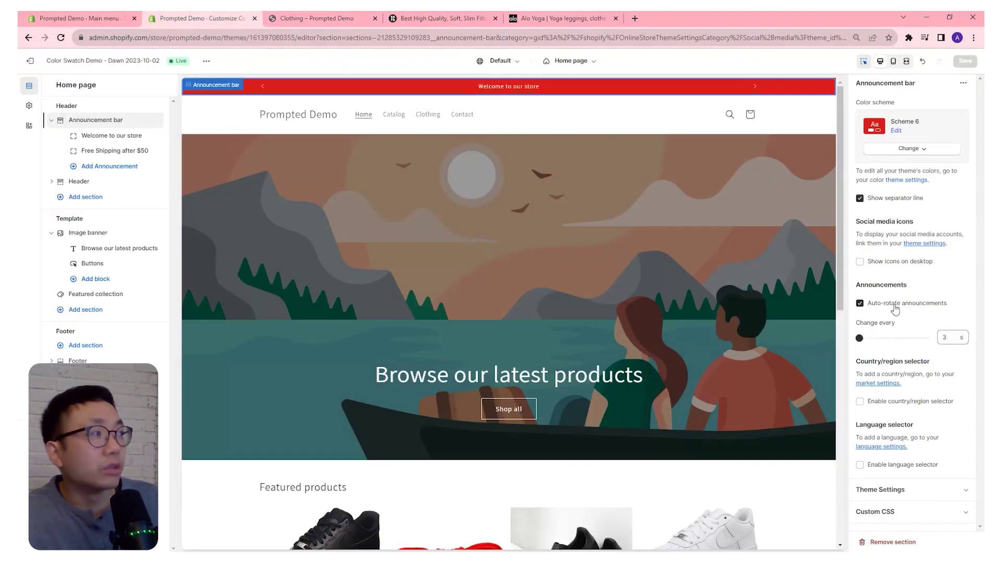
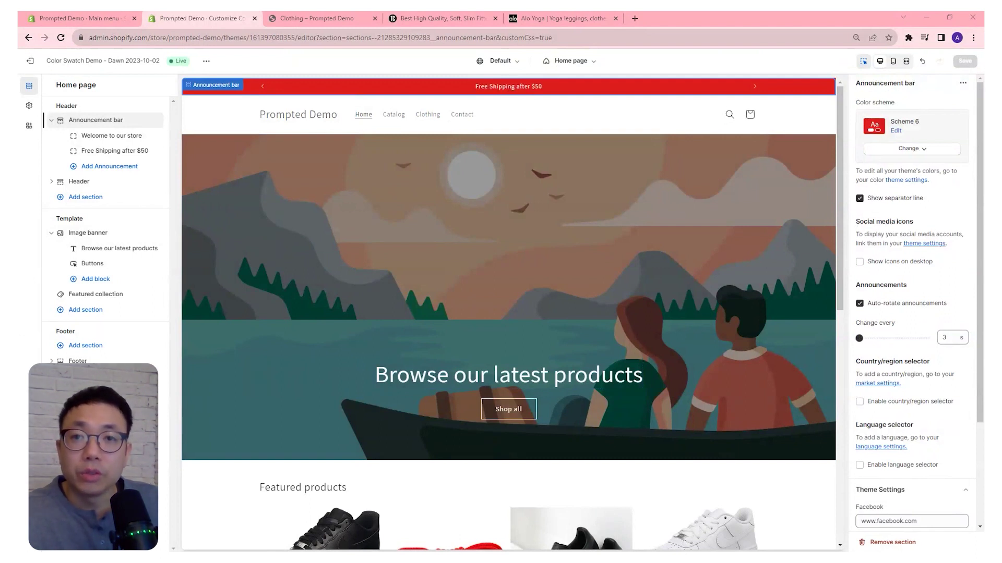
scroll(878, 467, down, 3)
click(885, 470)
text(.announcement-bar-section {     position: sticky;     top: 0; })
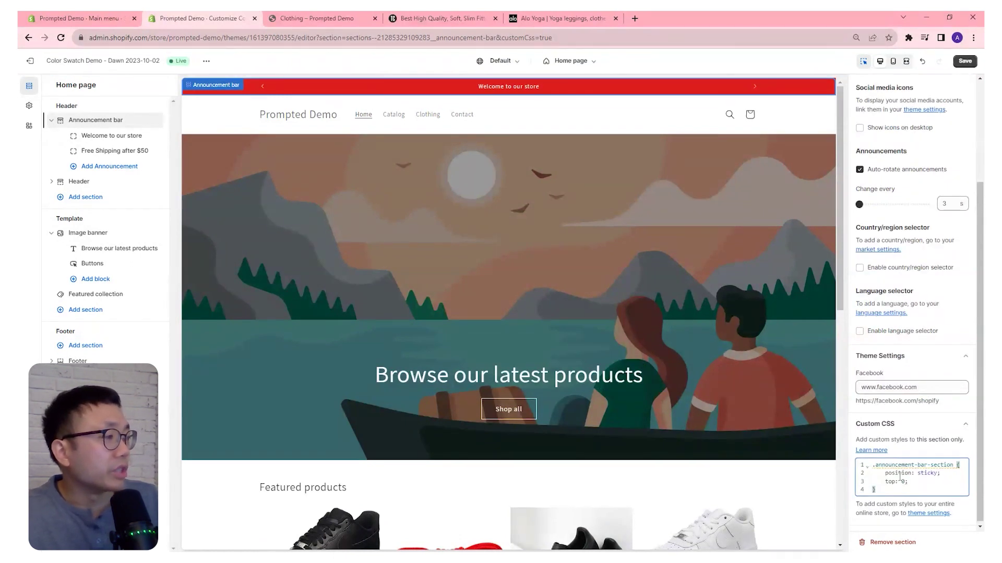
click(964, 62)
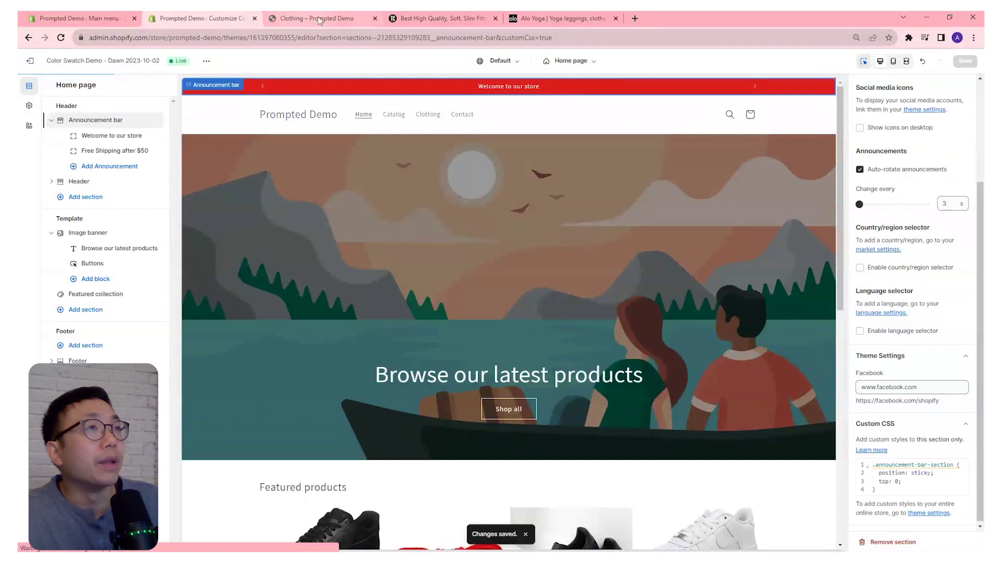
Switch to the storefront and check the sticky announcement bar while scrolling and browsing between pages.
click(318, 19)
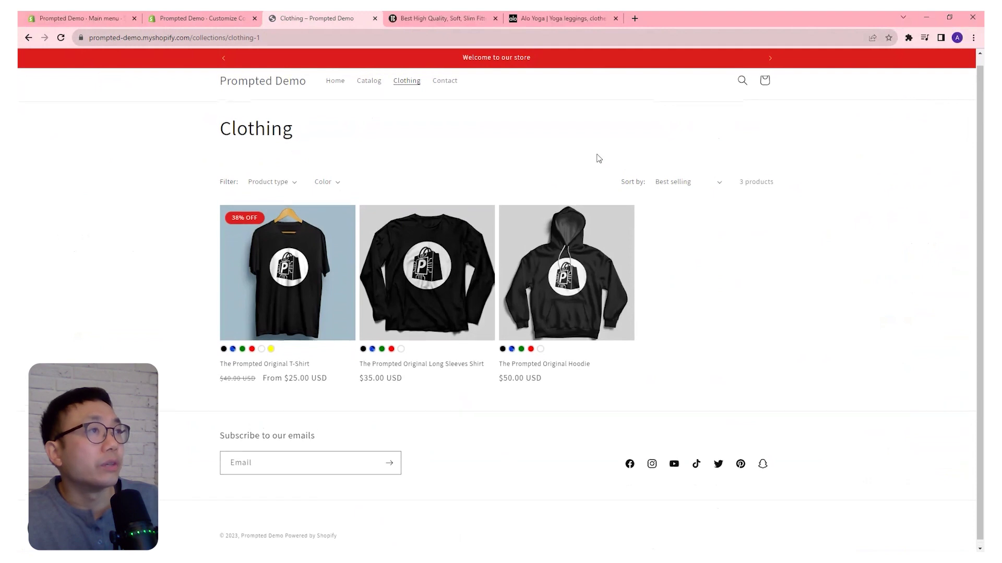
click(422, 94)
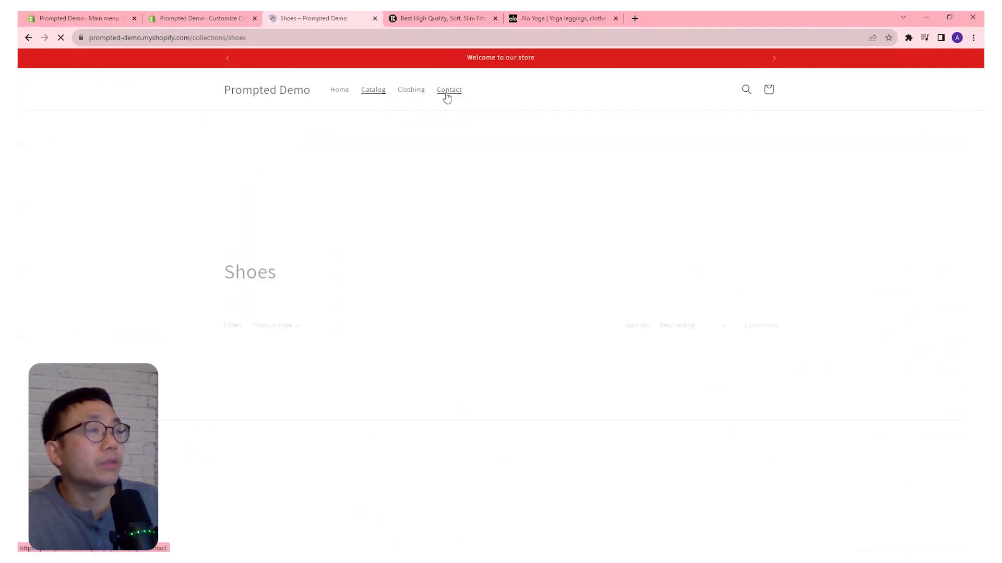
Scroll through the storefront's Shoes collection and check how the announcement bar and header behave in both scroll directions.
scroll(631, 167, down, 4)
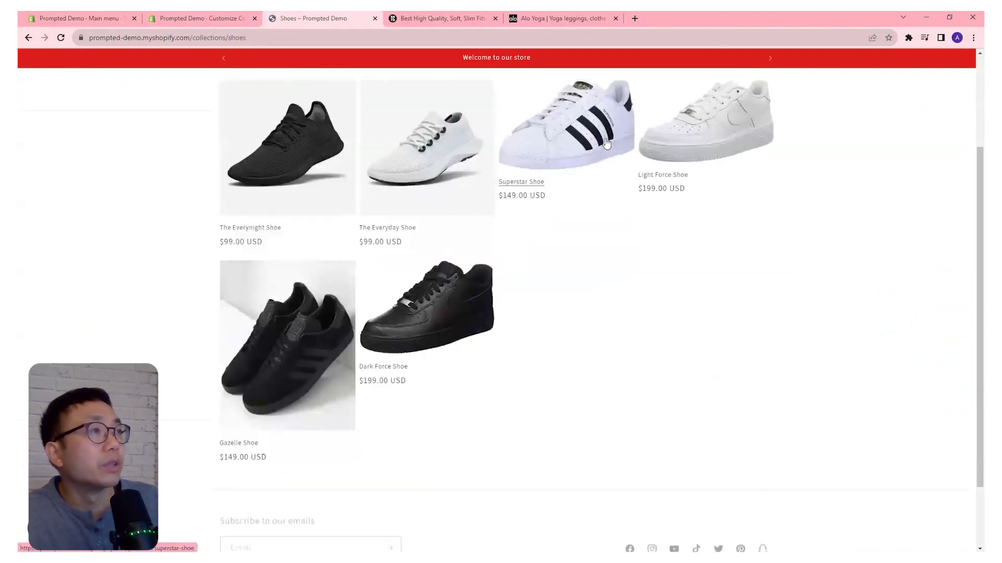
scroll(607, 188, up, 4)
scroll(541, 195, down, 4)
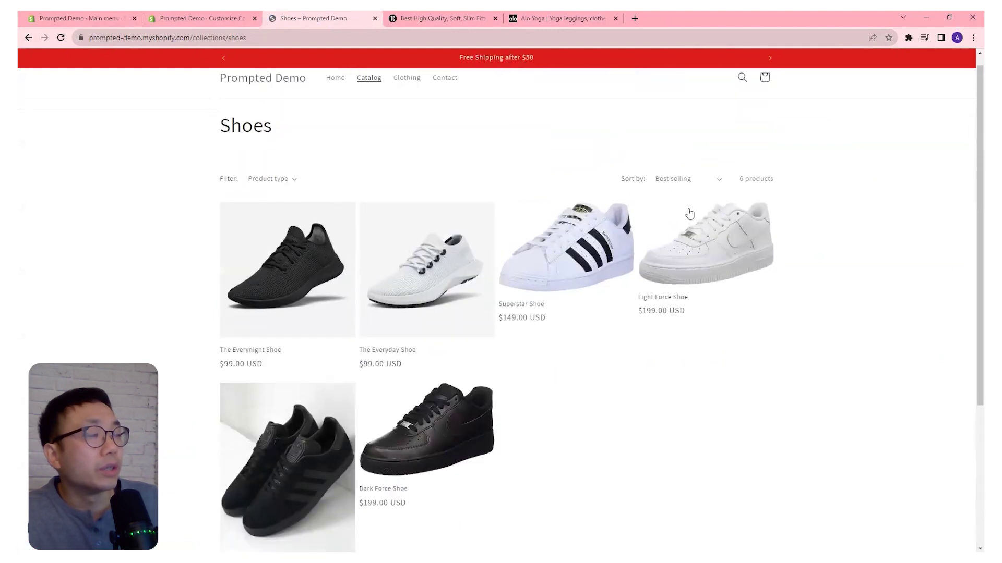
scroll(812, 221, up, 4)
scroll(556, 280, down, 4)
scroll(530, 99, up, 4)
scroll(689, 159, down, 4)
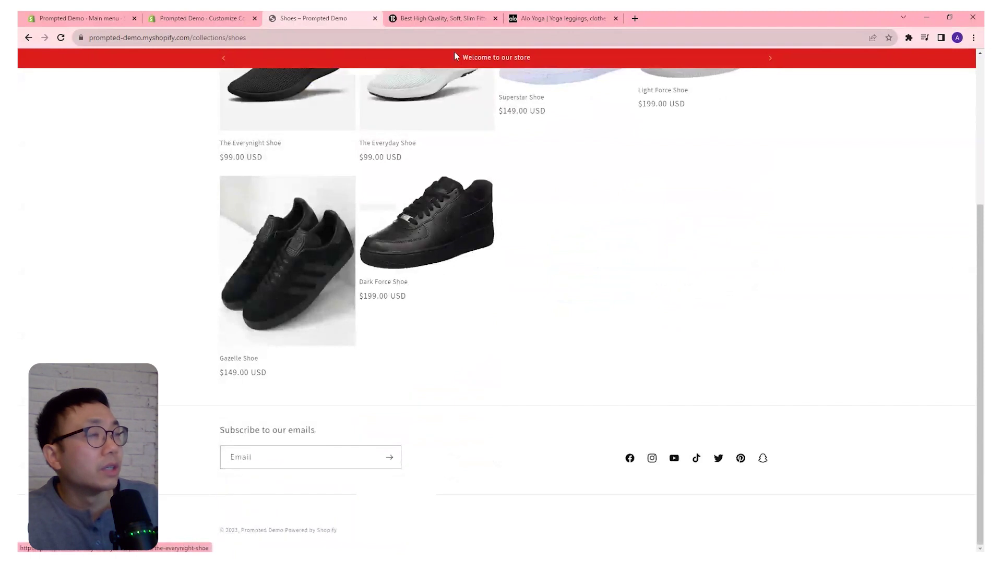
scroll(555, 157, up, 4)
scroll(556, 148, down, 3)
scroll(530, 230, down, 2)
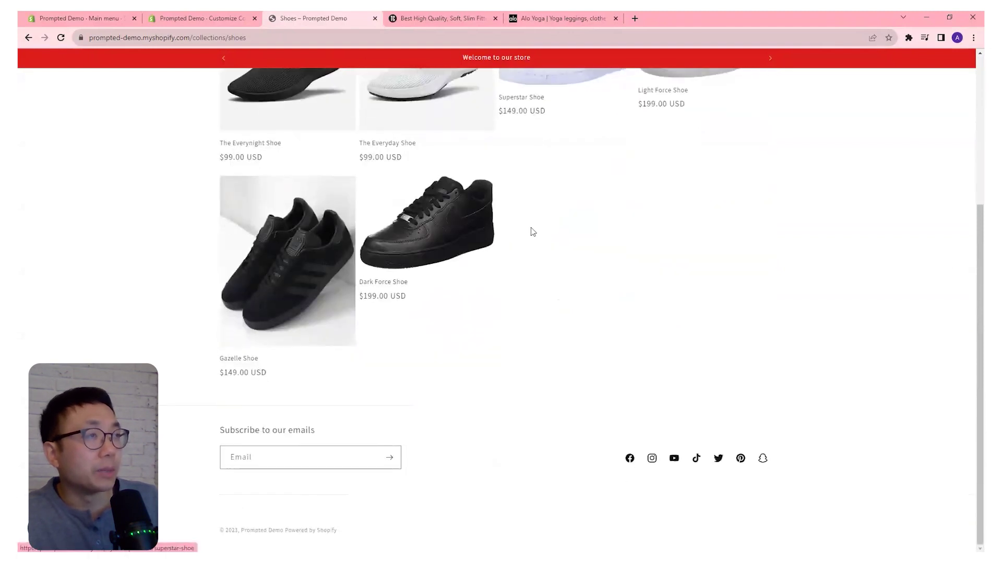
scroll(520, 205, up, 5)
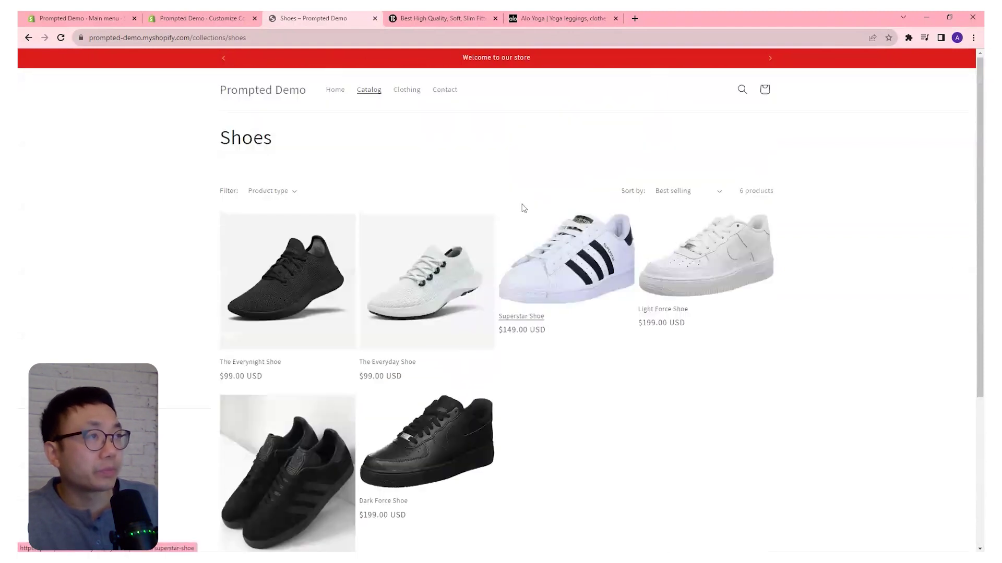
In the theme customizer, set the header's desktop menu type to Mega menu, save, and reload the storefront's Shoes page.
click(217, 21)
click(602, 123)
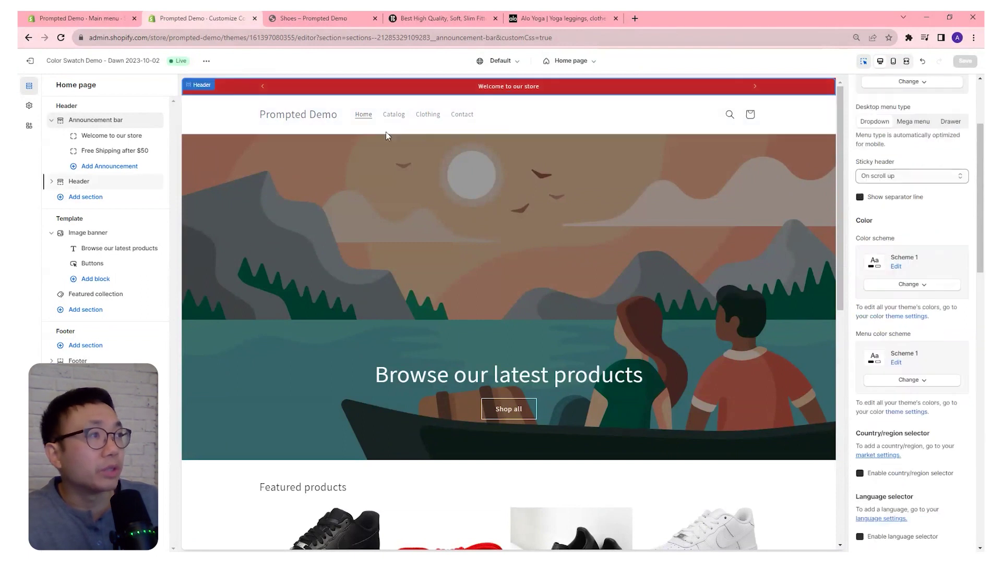
scroll(915, 199, up, 3)
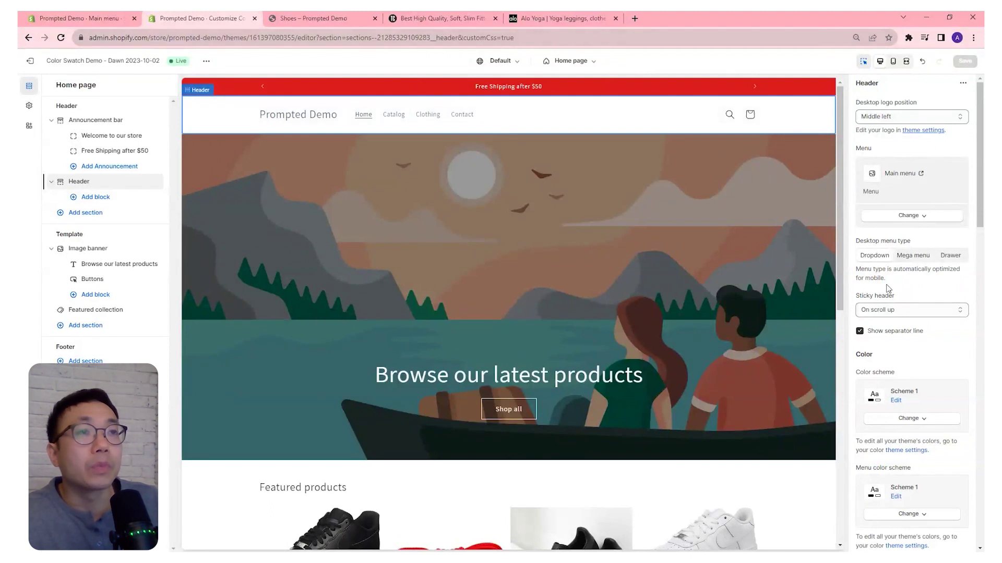
click(914, 258)
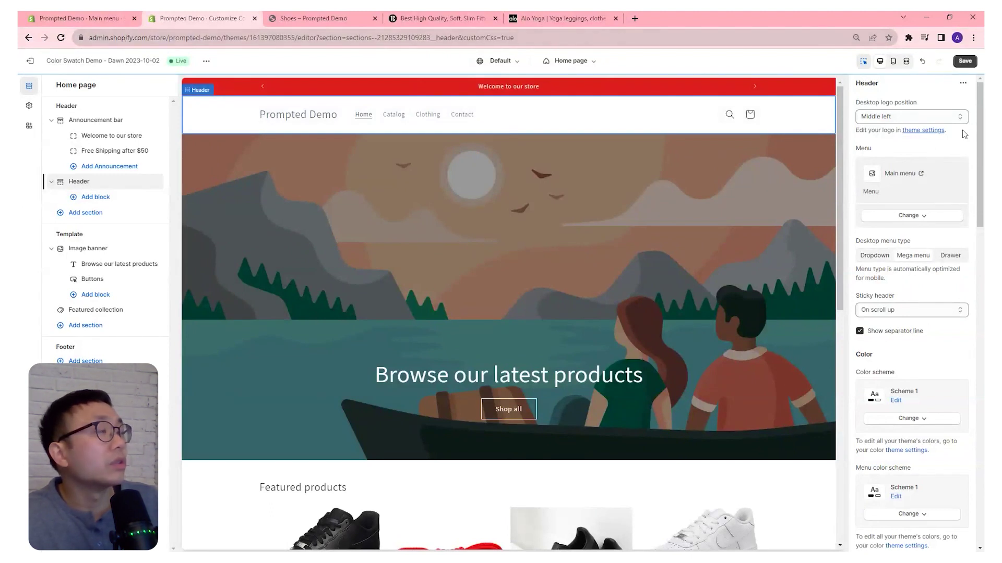
click(965, 61)
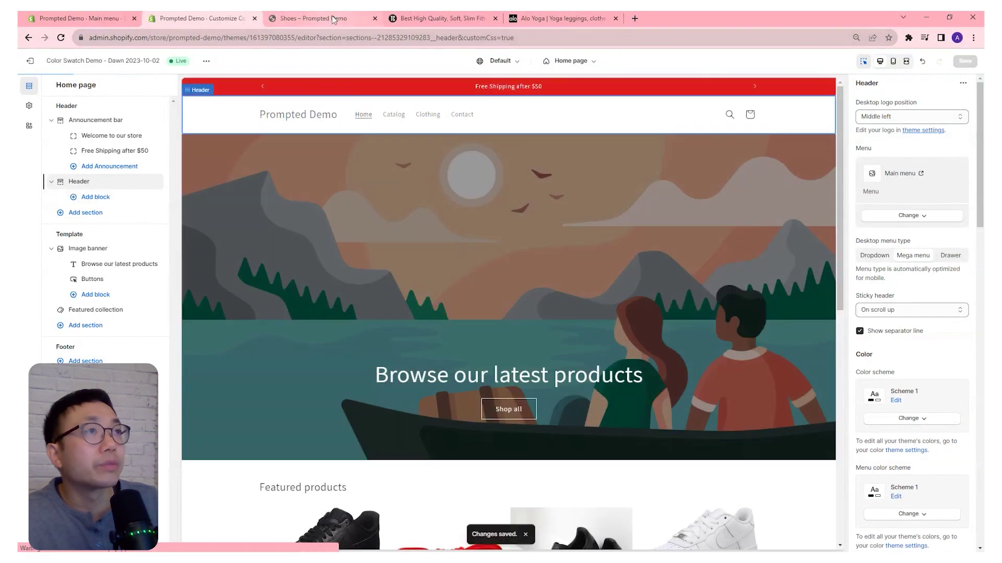
click(328, 20)
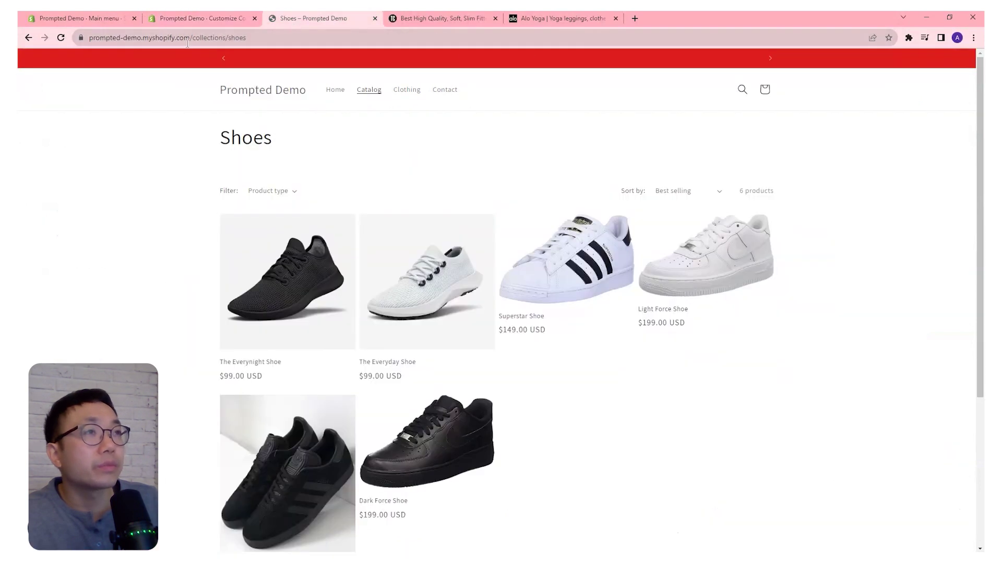
click(60, 38)
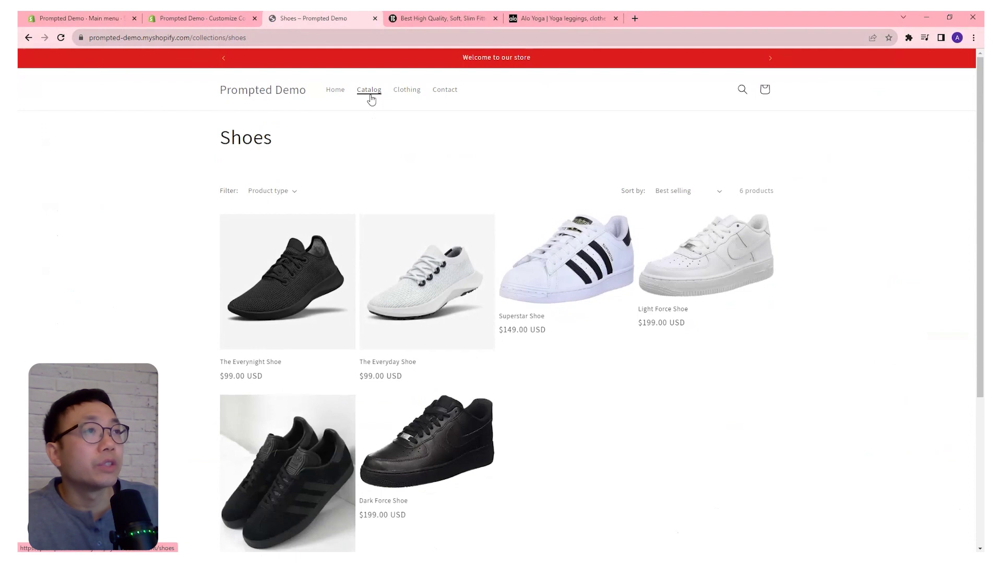
Switch to the Main menu's navigation settings and add a menu item named "test" linked to the Home page.
click(88, 18)
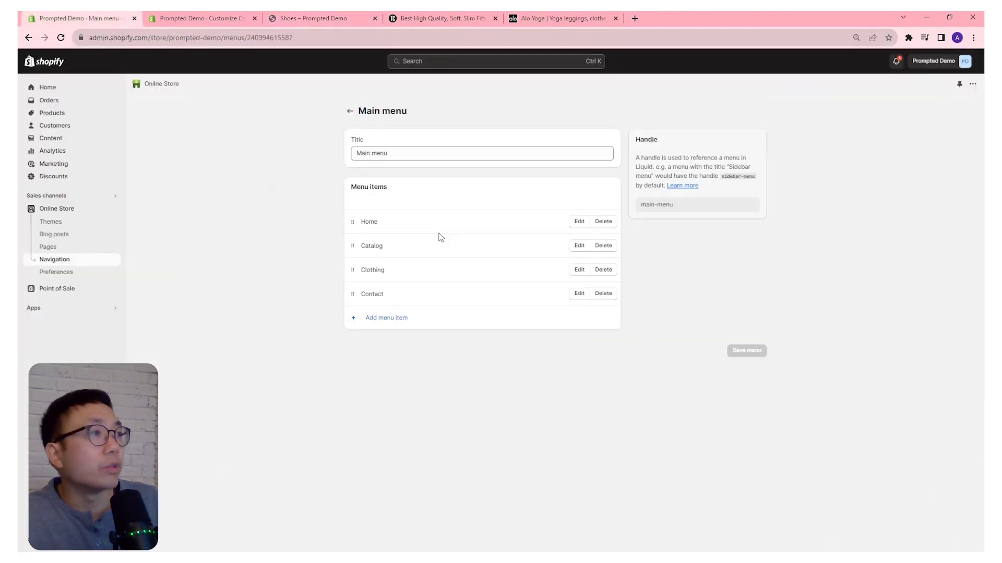
click(389, 318)
text(test)
click(895, 141)
click(864, 160)
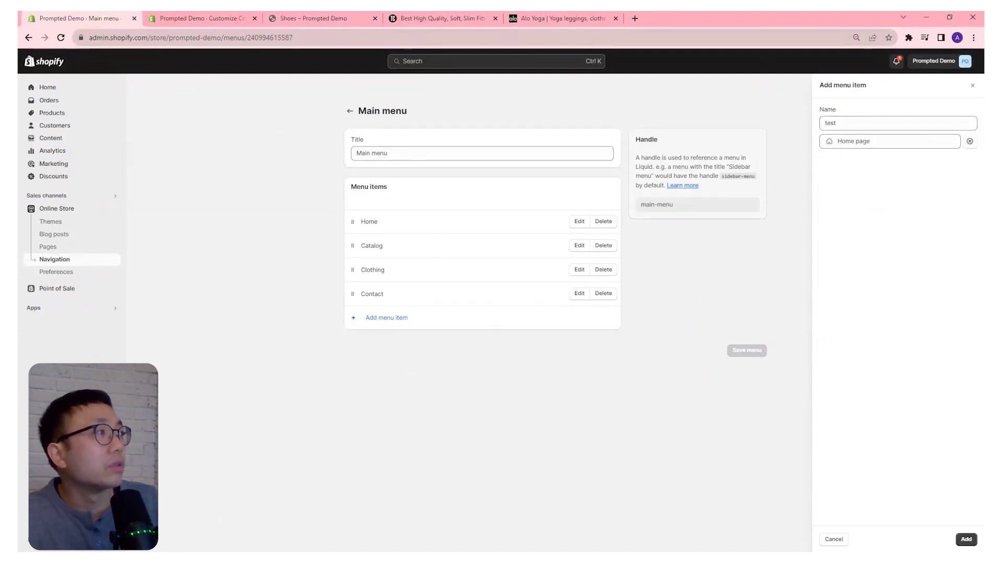
click(966, 539)
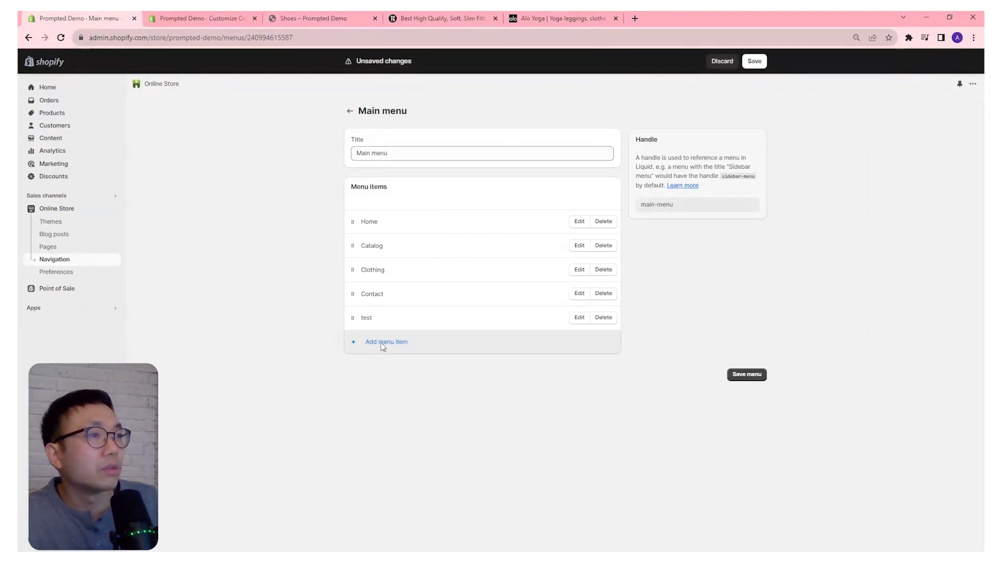
Add a menu item named "test2", and nest "test" under Catalog and "test2" under "test".
click(386, 343)
text(test)
click(865, 142)
click(868, 161)
click(966, 539)
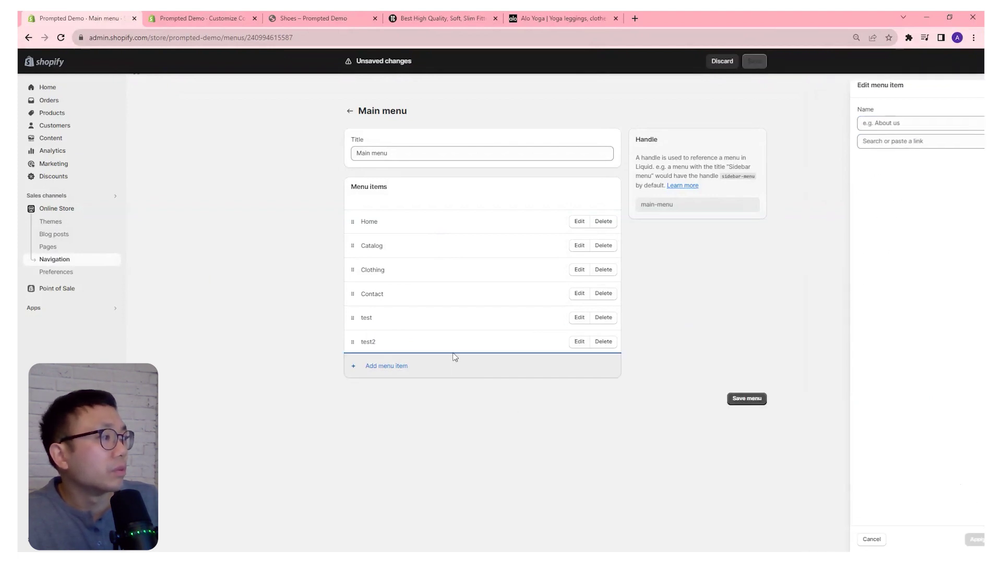
drag(353, 319, 368, 302)
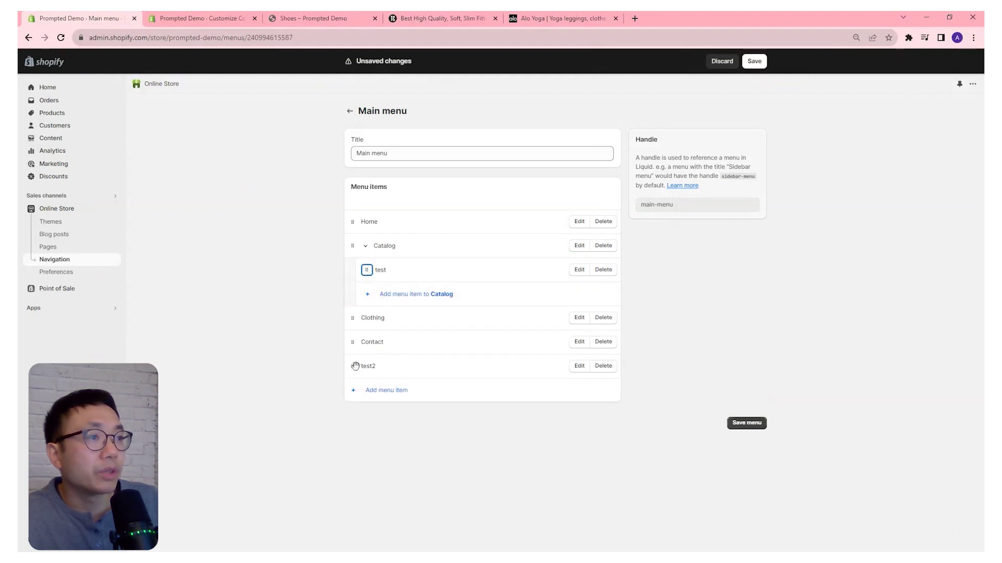
drag(356, 366, 381, 296)
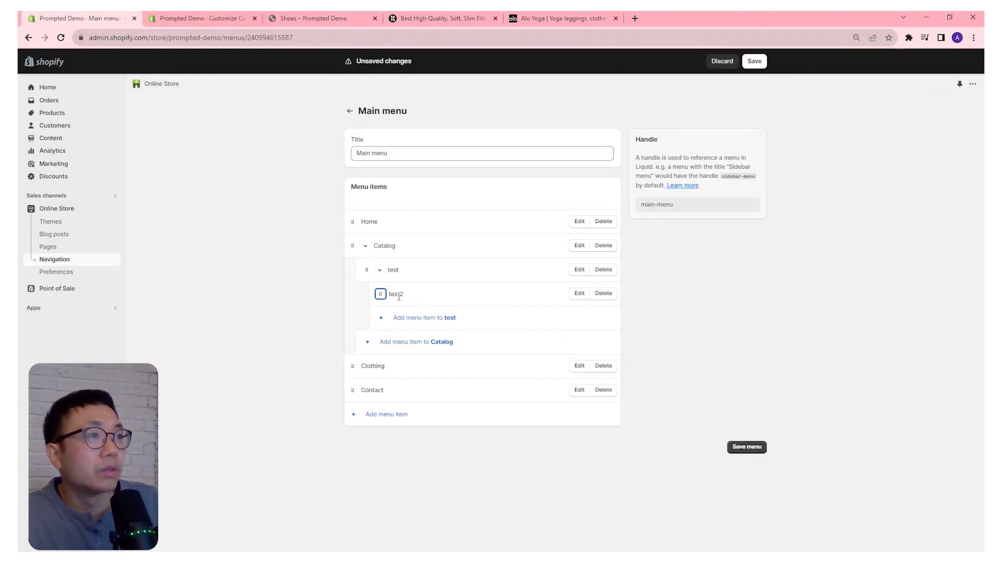
Add a linked menu item named "test3" under the nested "test" item.
click(382, 319)
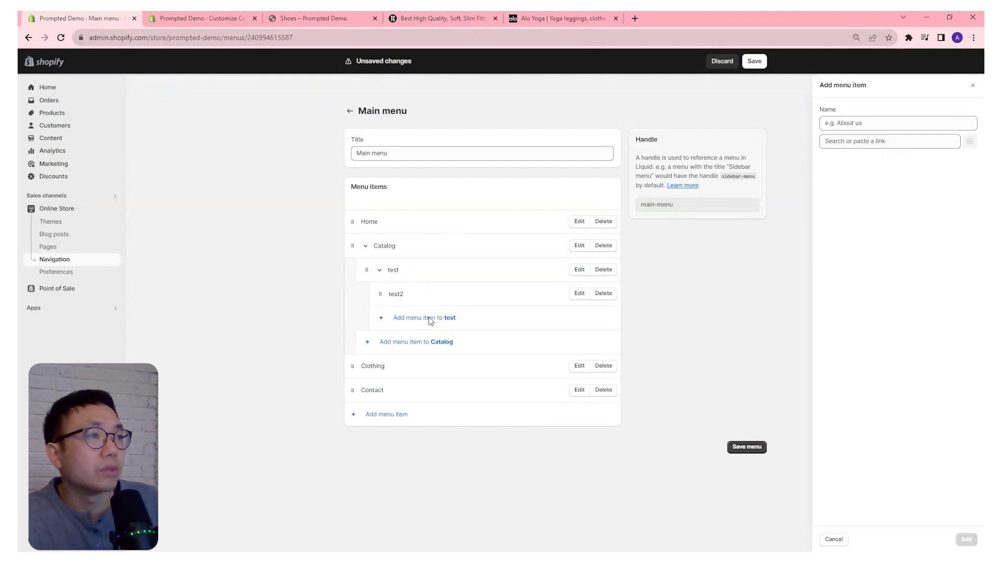
text(test4)
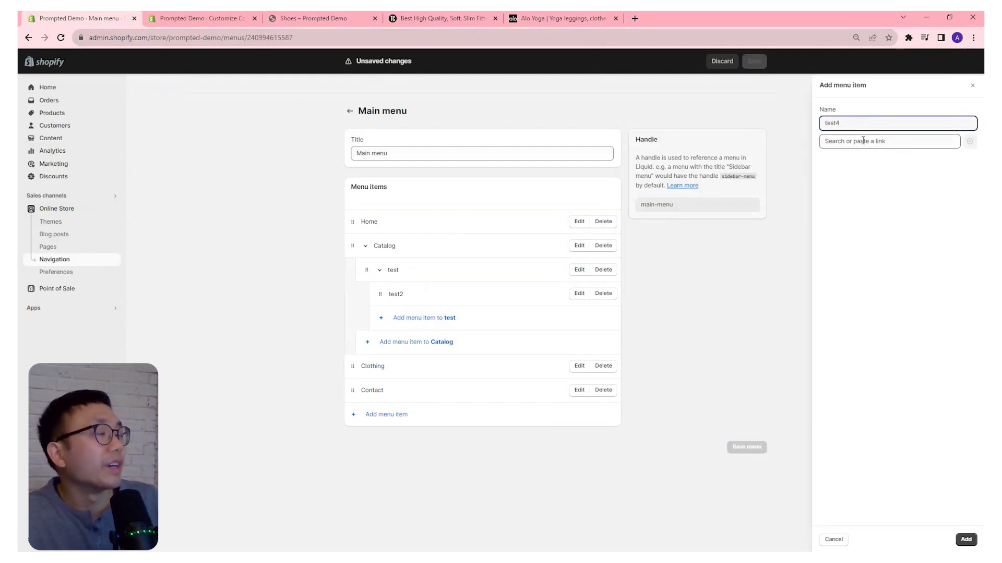
key(BackSpace)
text(3)
click(863, 141)
click(856, 158)
click(966, 540)
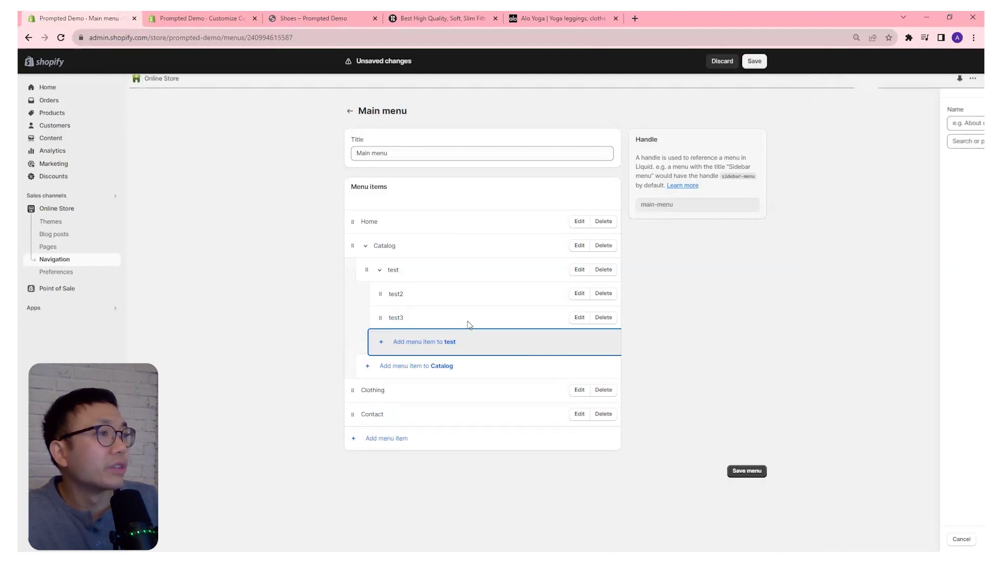
Add a linked menu item named "test4" under Catalog and save the menu.
click(386, 362)
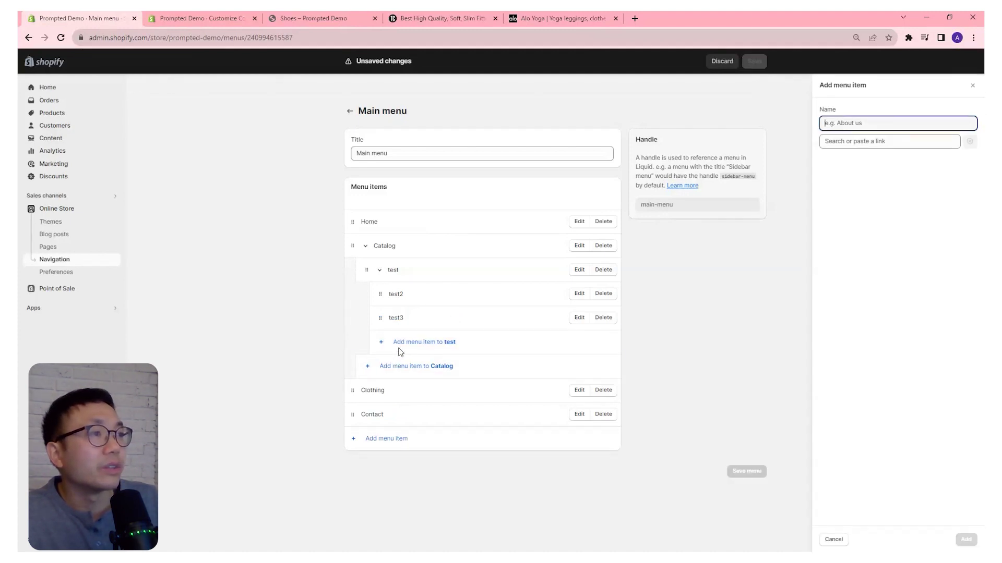
text(test)
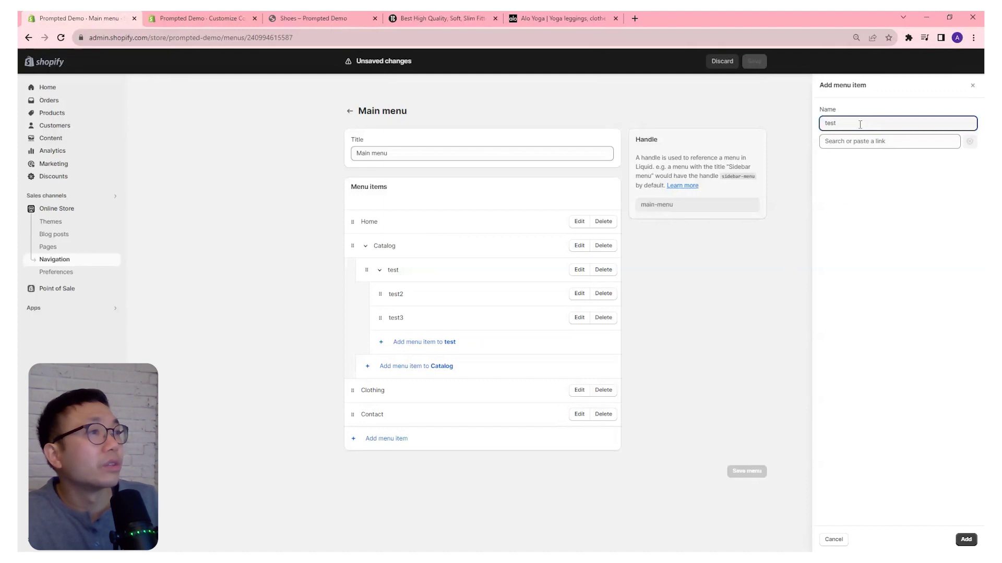
click(883, 142)
click(871, 162)
click(966, 540)
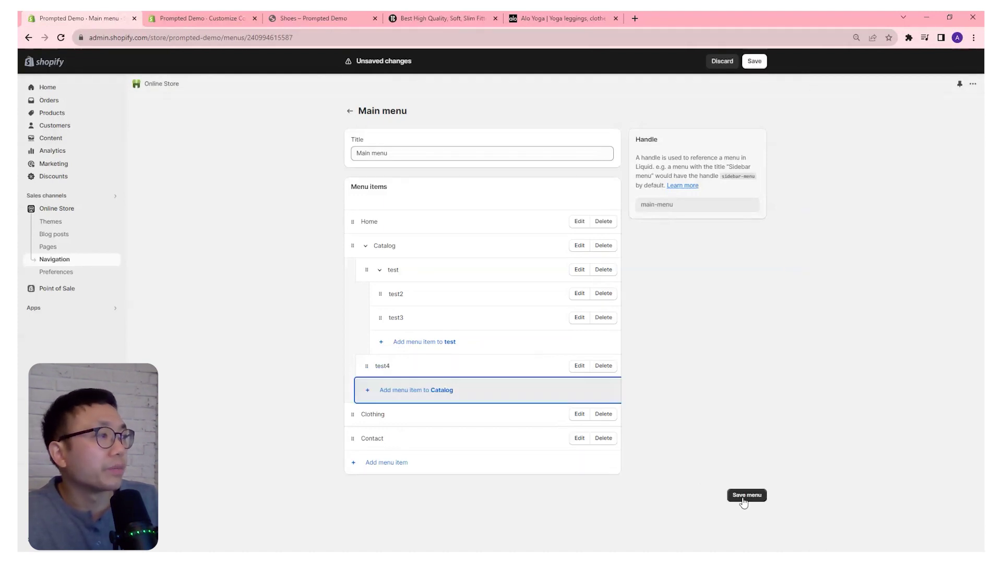
click(746, 495)
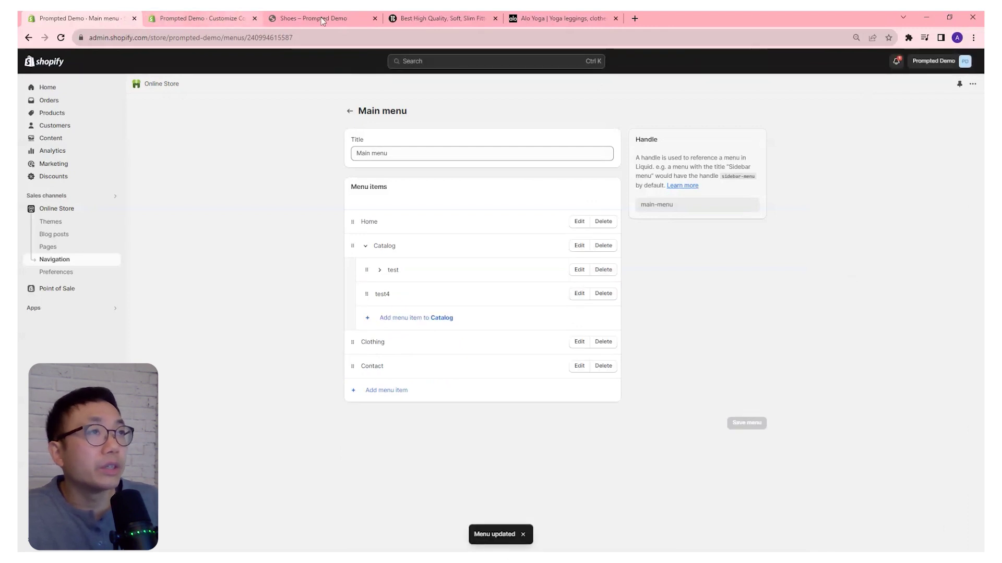
Reload the storefront's Shoes page and open the Catalog mega menu.
click(265, 22)
click(61, 38)
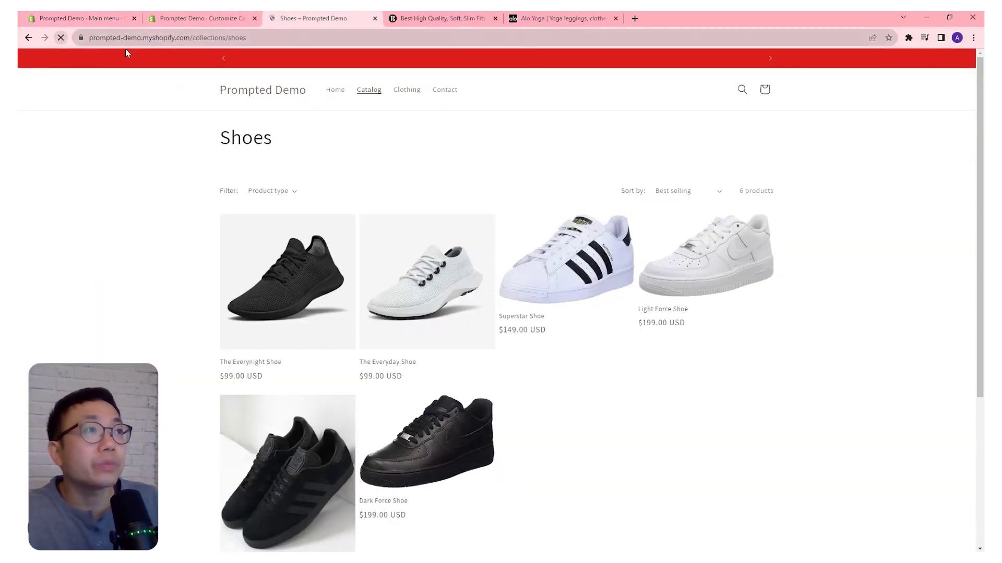
click(393, 99)
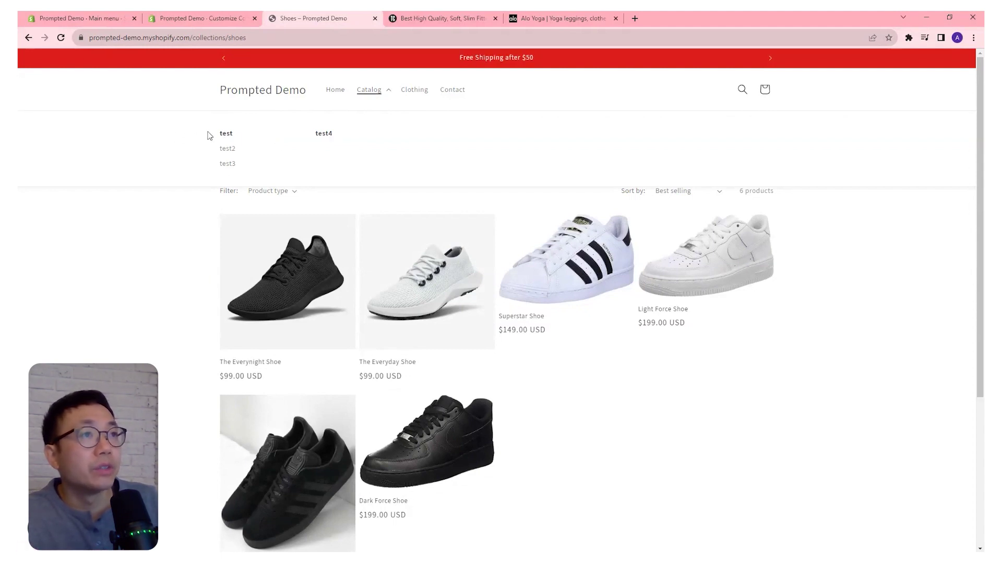
Expand the "test" item in the Main menu settings and compare its nesting with the storefront's mega menu.
click(218, 21)
key(ctrl+Page_Up)
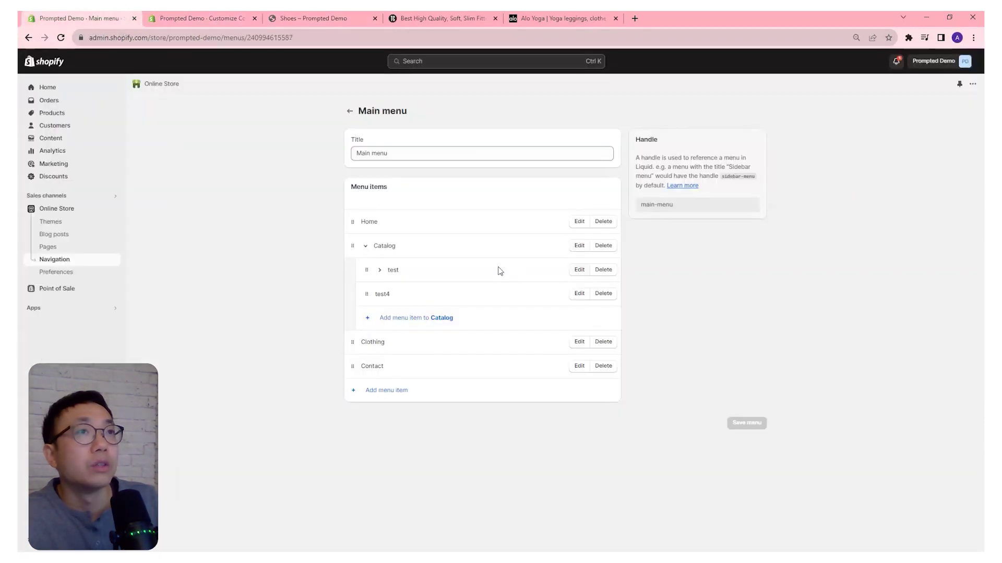
click(381, 270)
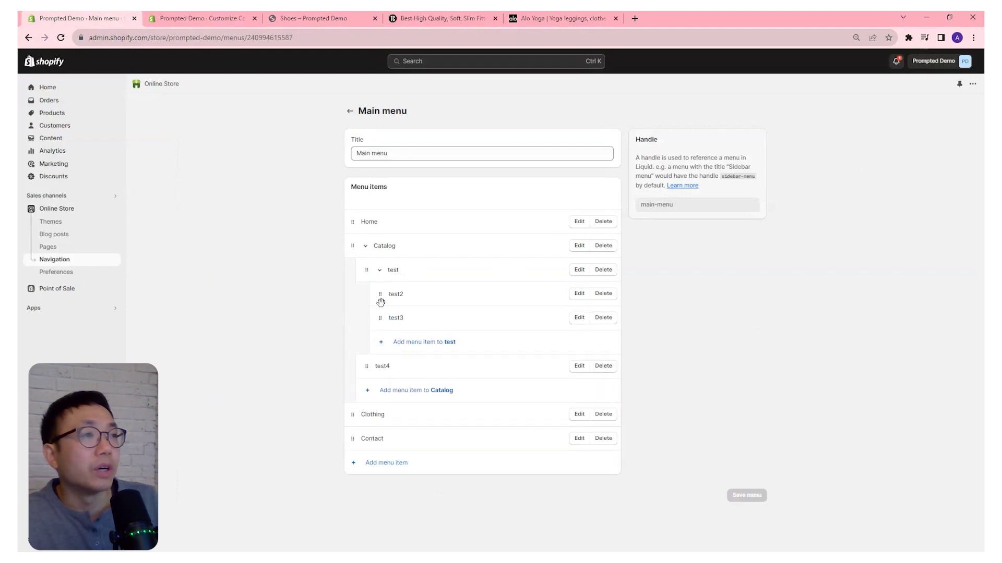
click(333, 19)
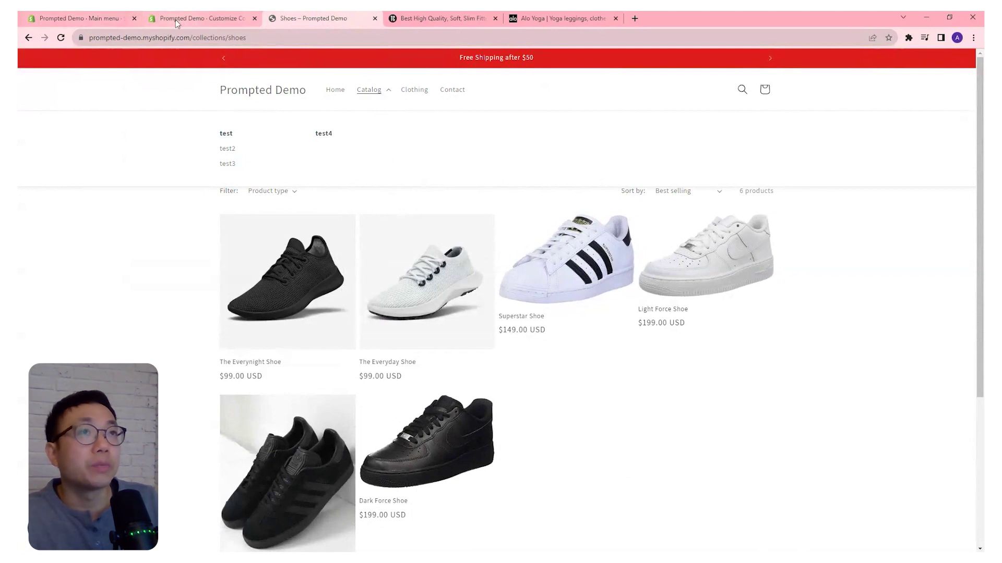
In the theme customizer, set the header's desktop menu type to Drawer and save.
click(157, 19)
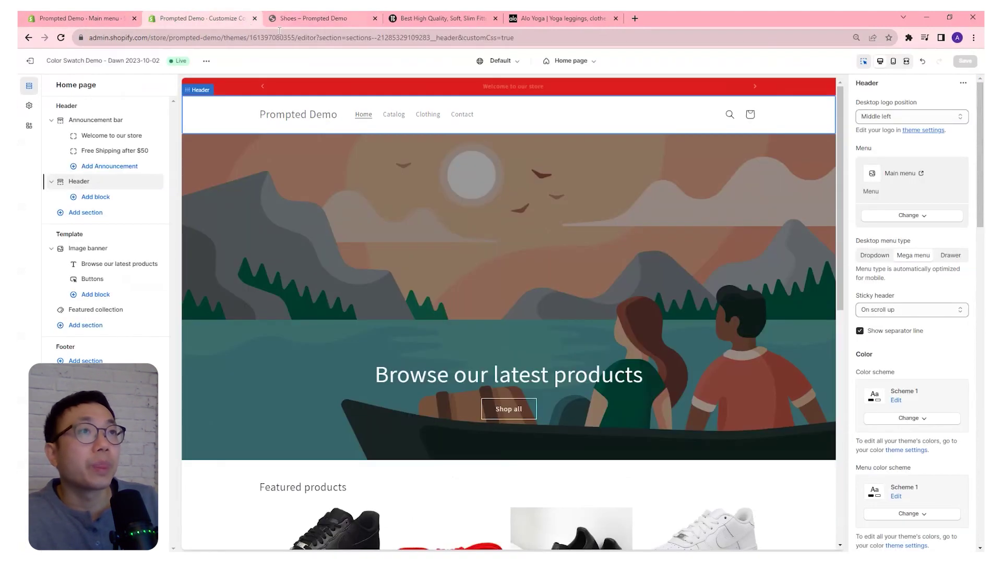
click(953, 256)
click(965, 62)
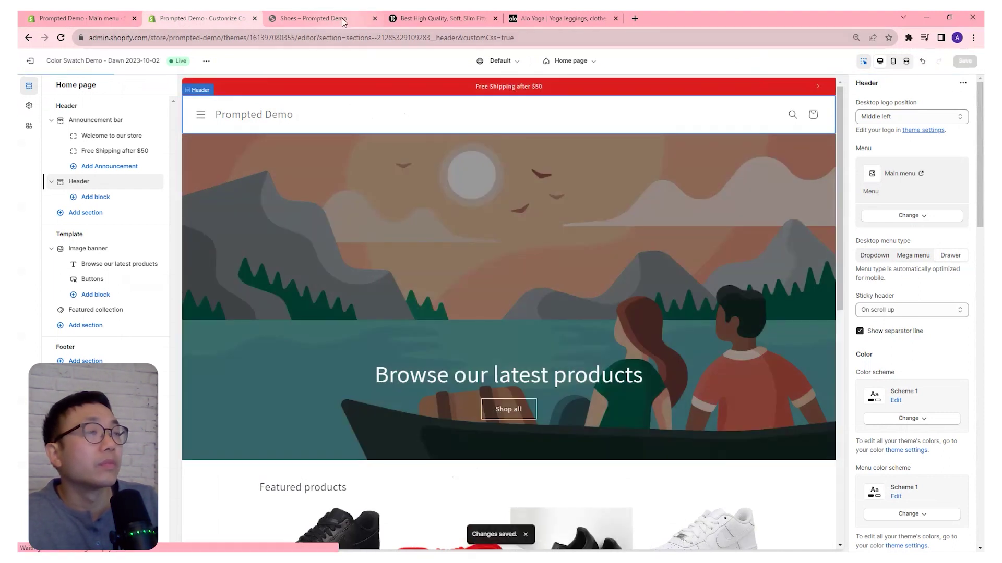
Reload the storefront's Shoes page, check its drawer menu, and return to the theme customizer.
click(323, 18)
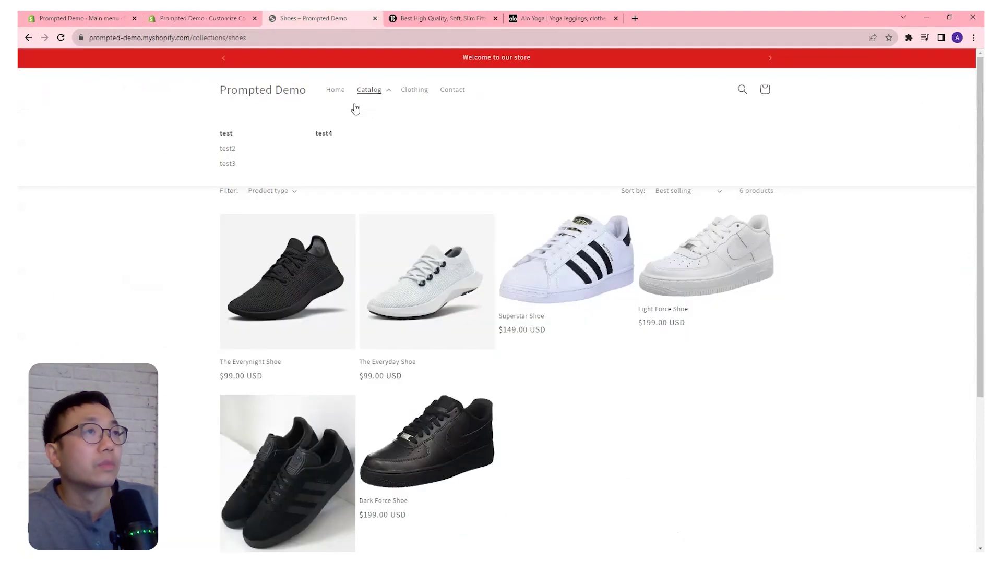
click(60, 37)
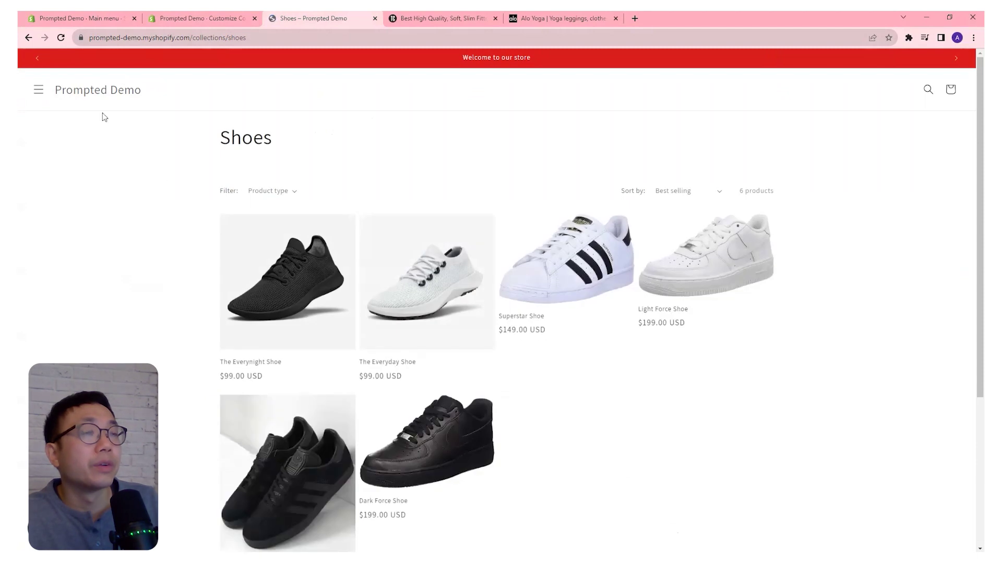
click(37, 92)
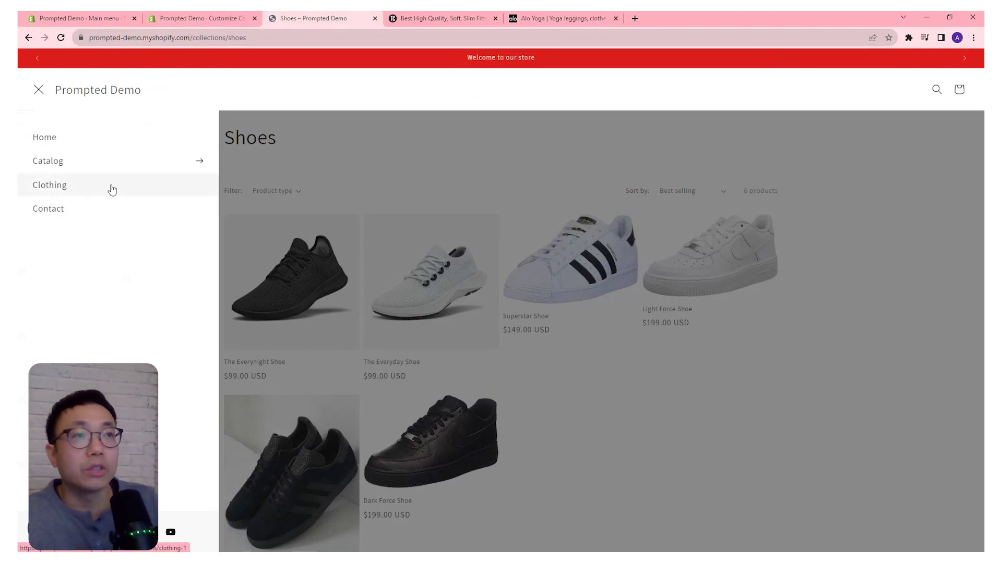
click(219, 19)
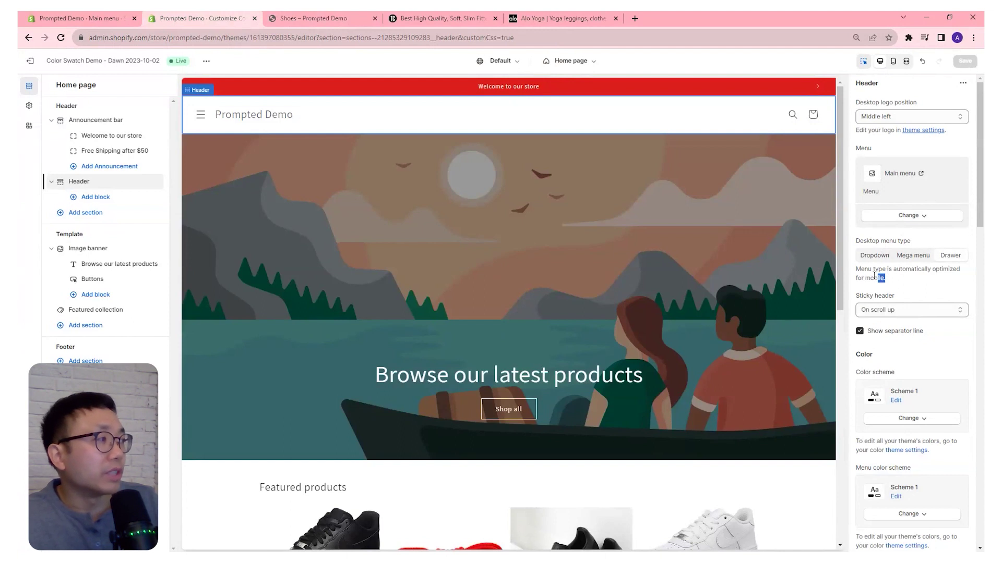
Switch the theme preview to mobile view and check the header's mobile menu by opening and closing it.
drag(874, 275, 860, 269)
click(893, 62)
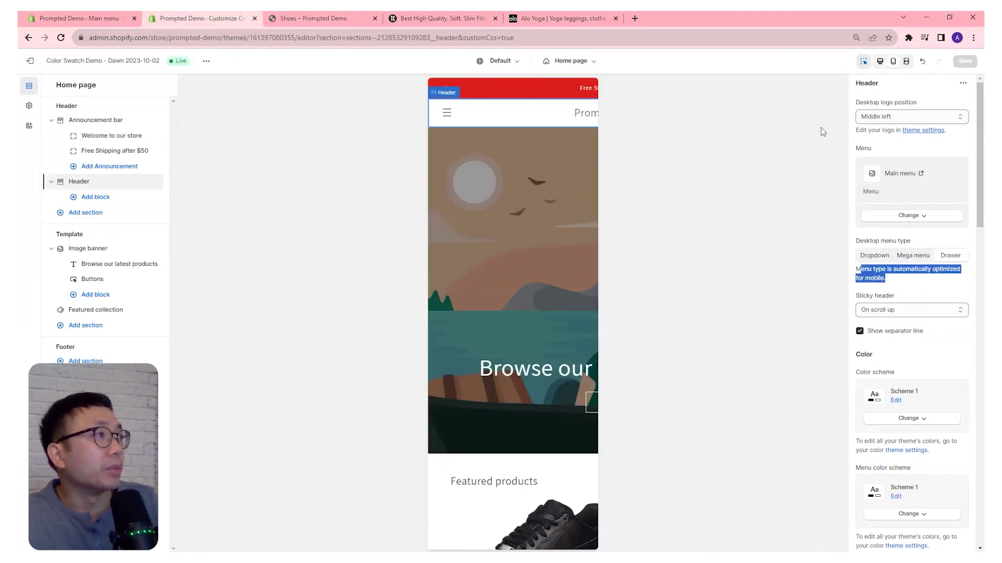
click(446, 115)
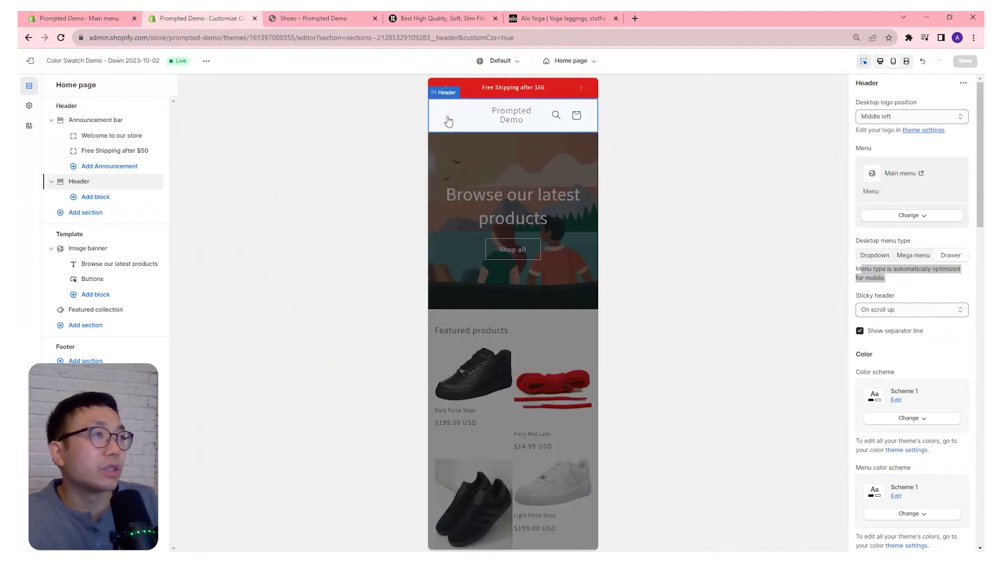
click(446, 115)
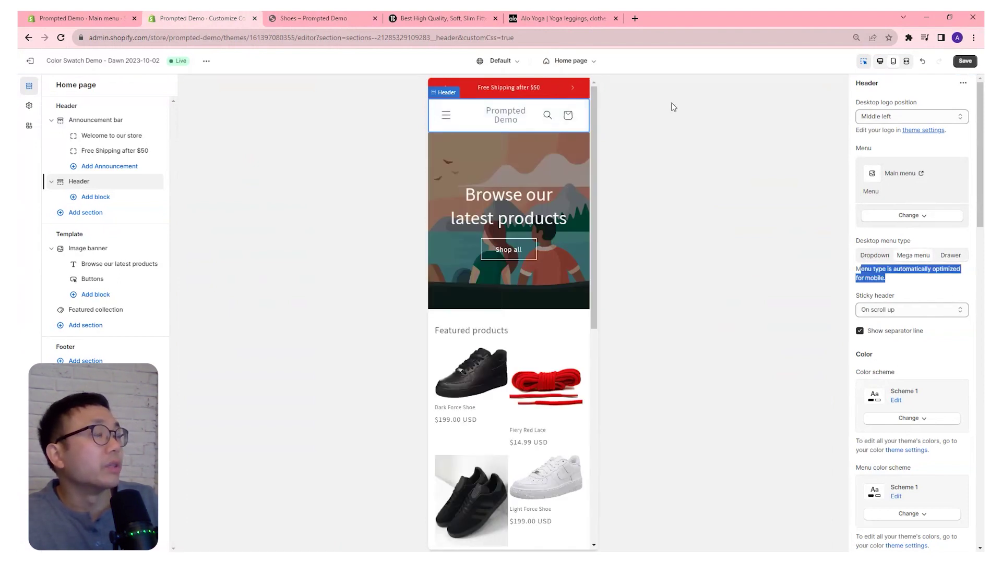
Set the header's desktop menu type to Mega menu and save the theme.
click(967, 61)
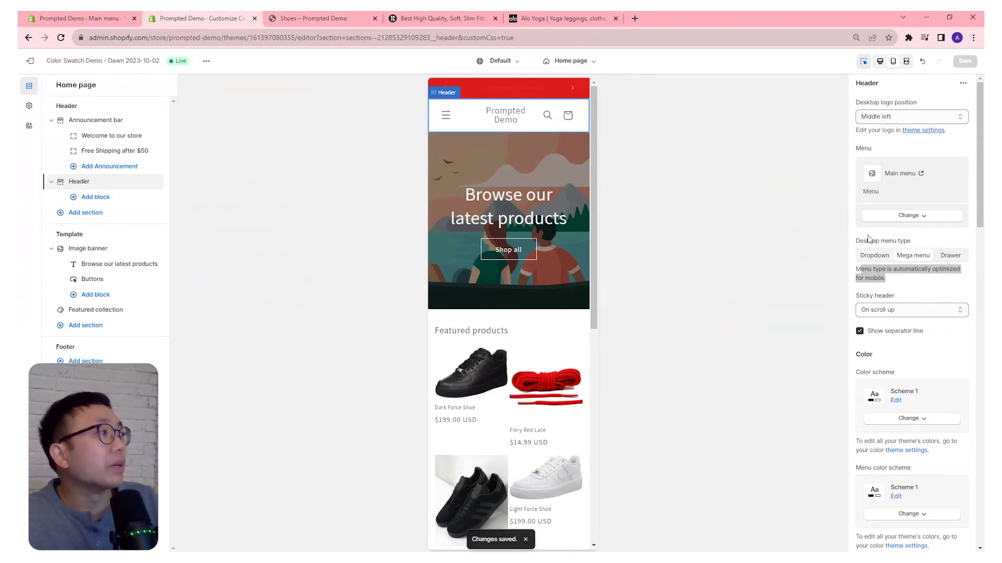
drag(860, 241, 907, 241)
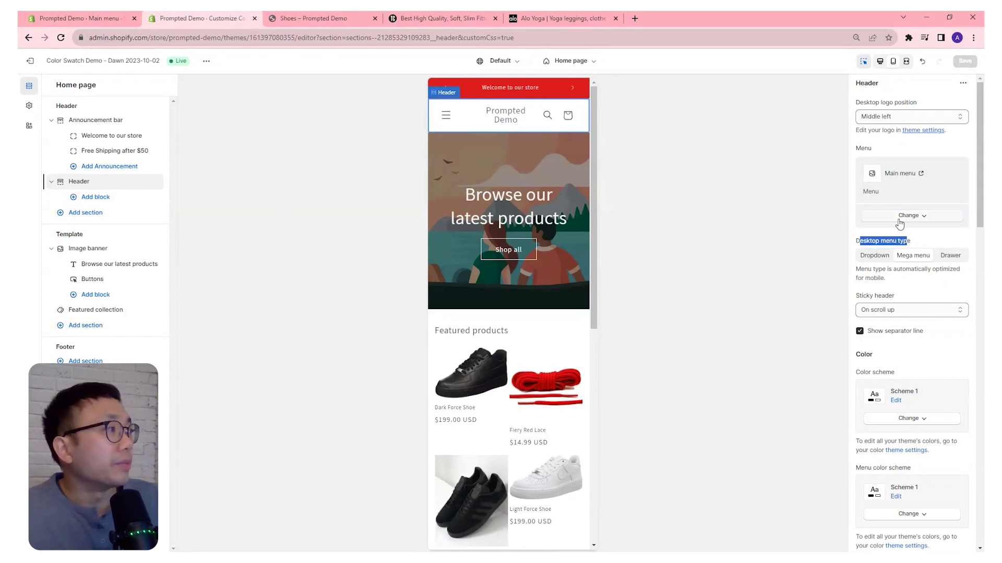
Reload the storefront's Shoes page and open Catalog to check the mega menu.
click(313, 18)
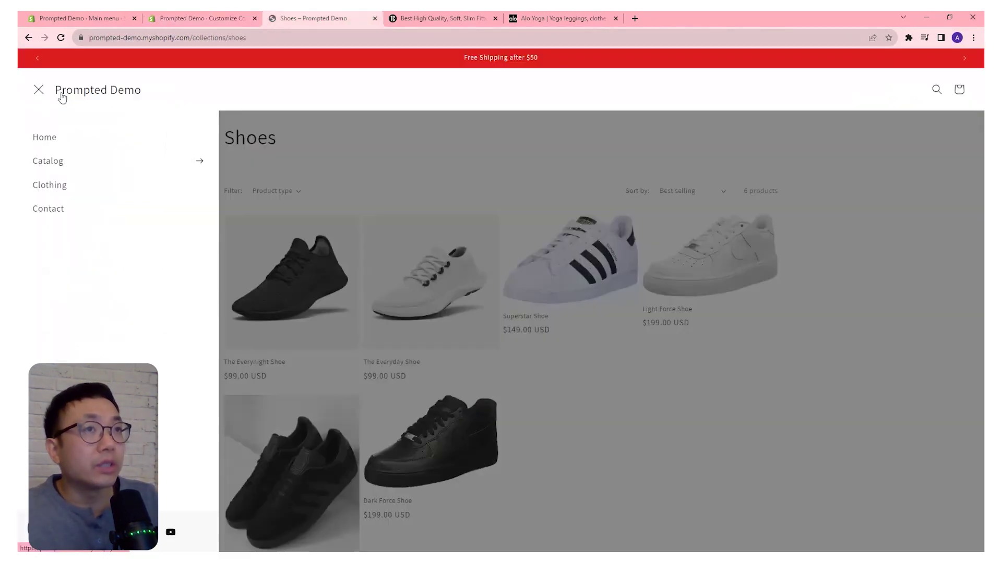
click(334, 79)
click(60, 37)
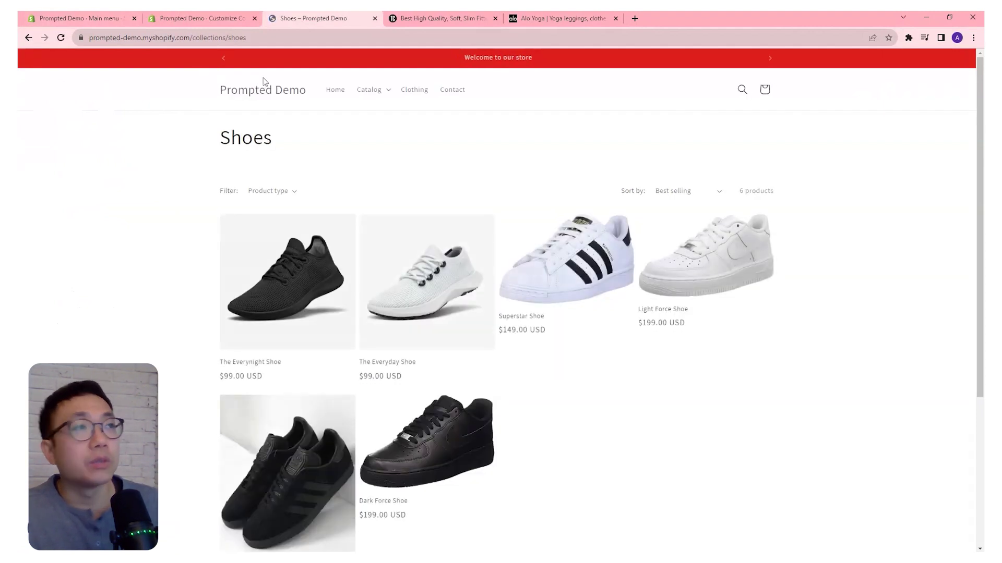
click(377, 97)
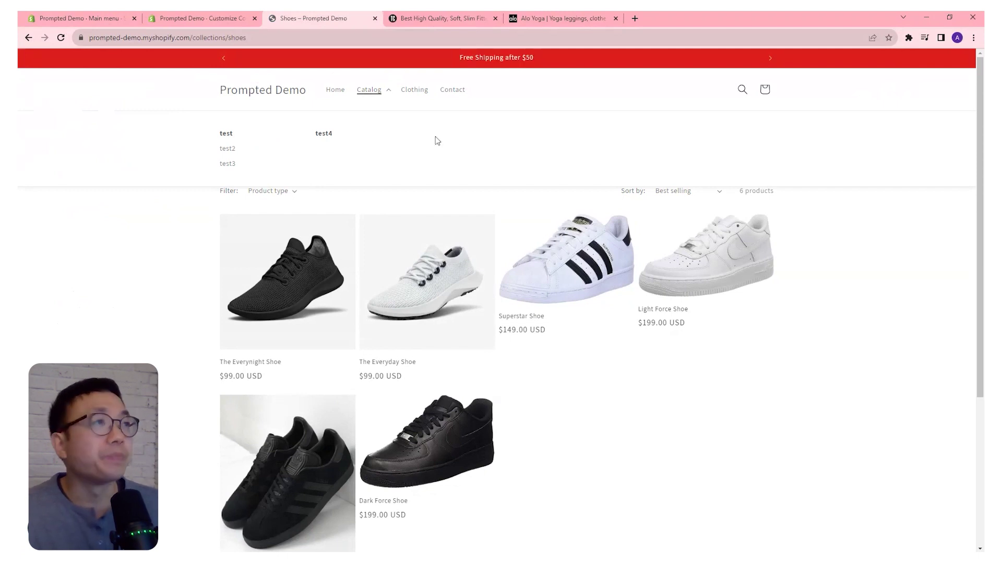
In the theme customizer, examine the available sticky header options in the header settings.
key(ctrl+shift+Tab)
scroll(960, 228, down, 2)
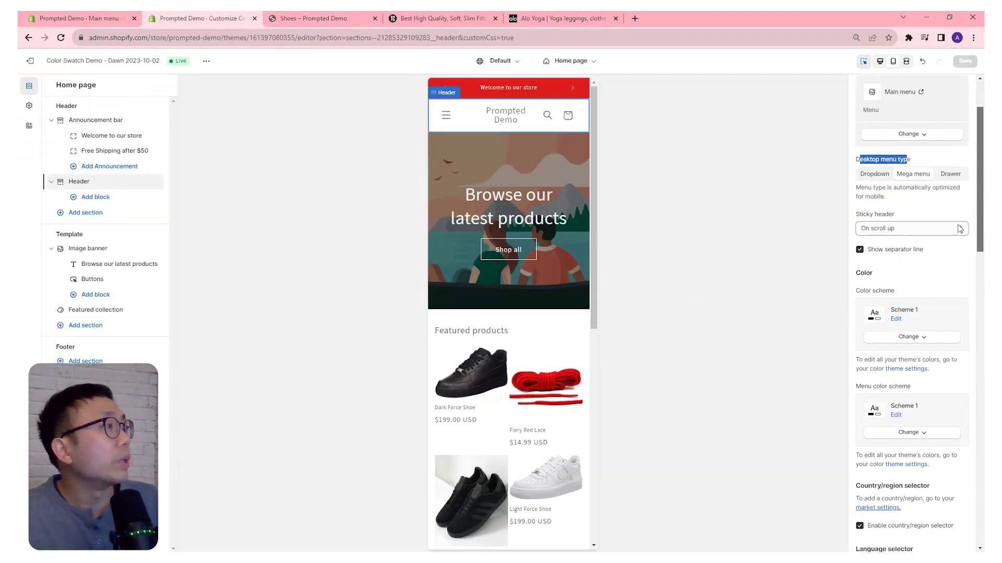
click(959, 228)
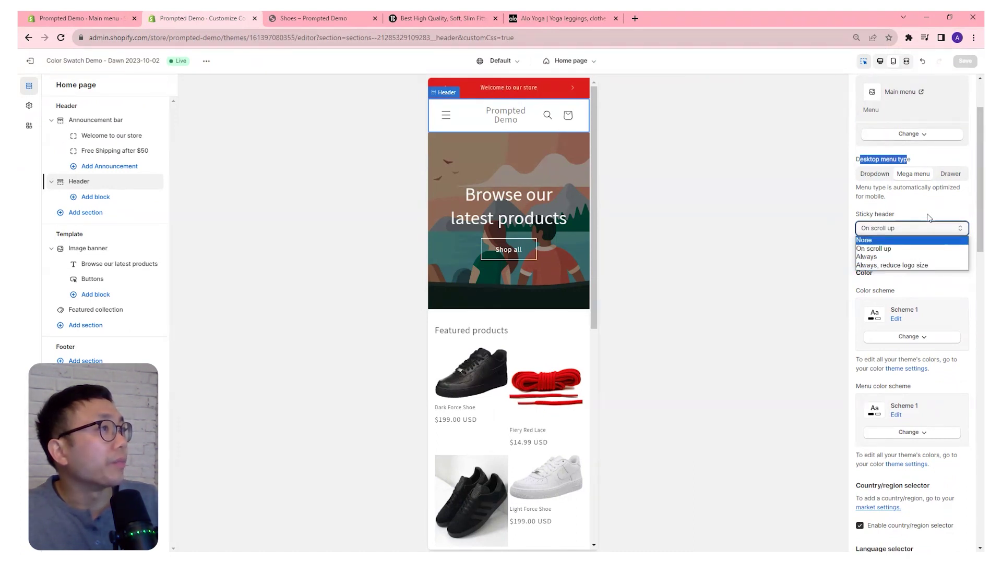
click(910, 224)
click(903, 224)
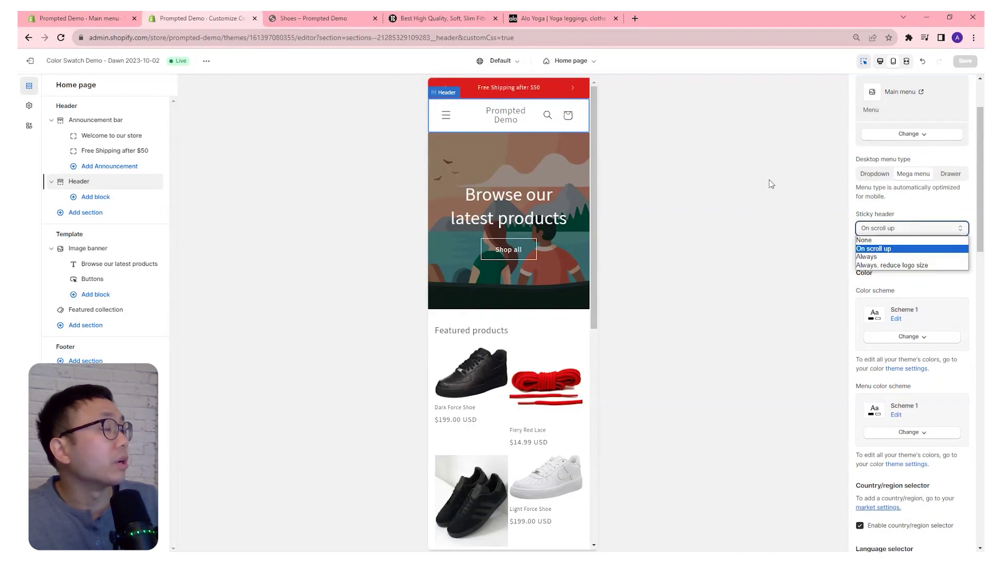
click(748, 229)
Check the header's scroll behaviour on the storefront's Shoes page and return to the theme customizer.
click(318, 18)
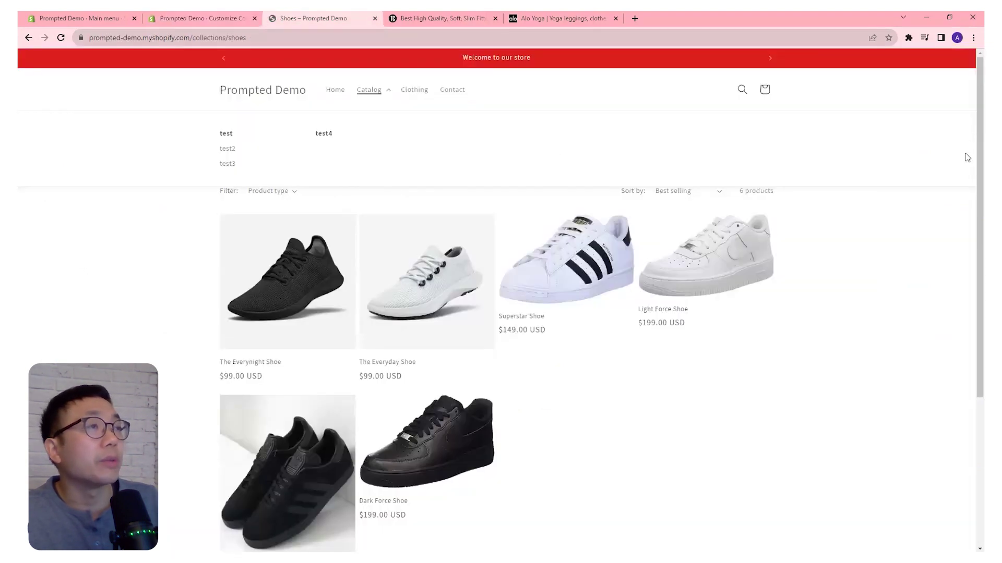
drag(977, 152, 924, 137)
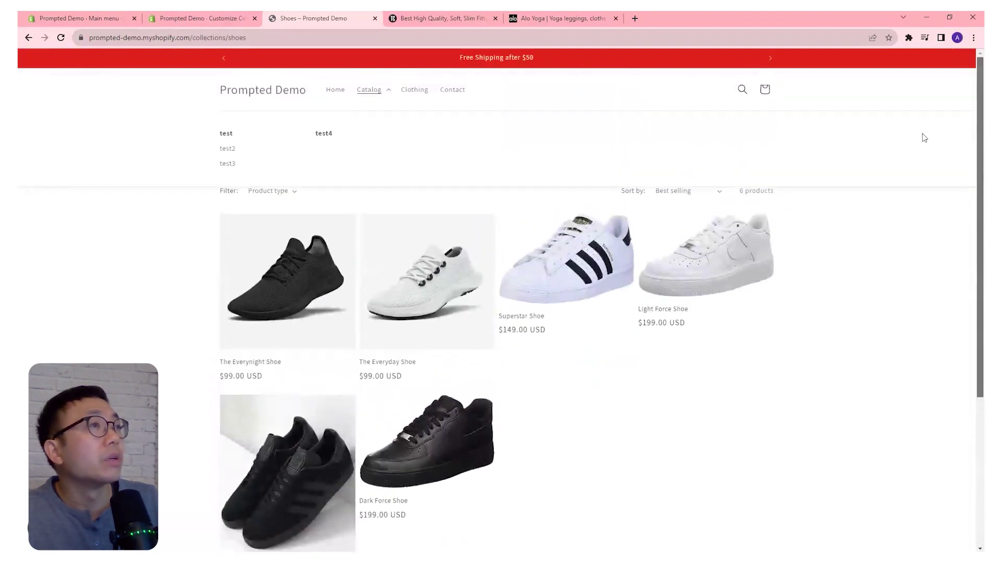
click(204, 19)
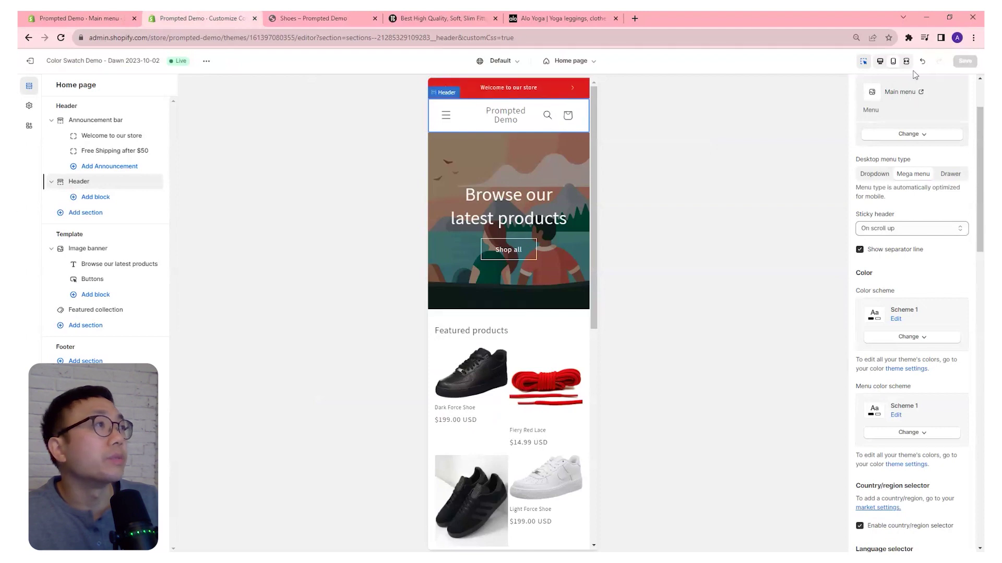
Switch the preview to desktop view, delete all of the announcement bar's custom CSS, and save the theme.
click(886, 62)
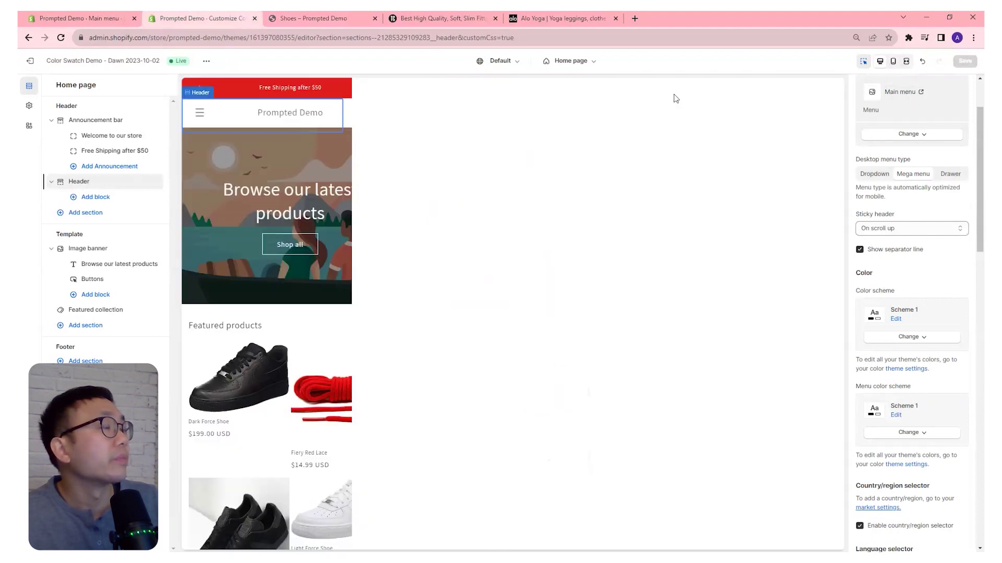
click(548, 88)
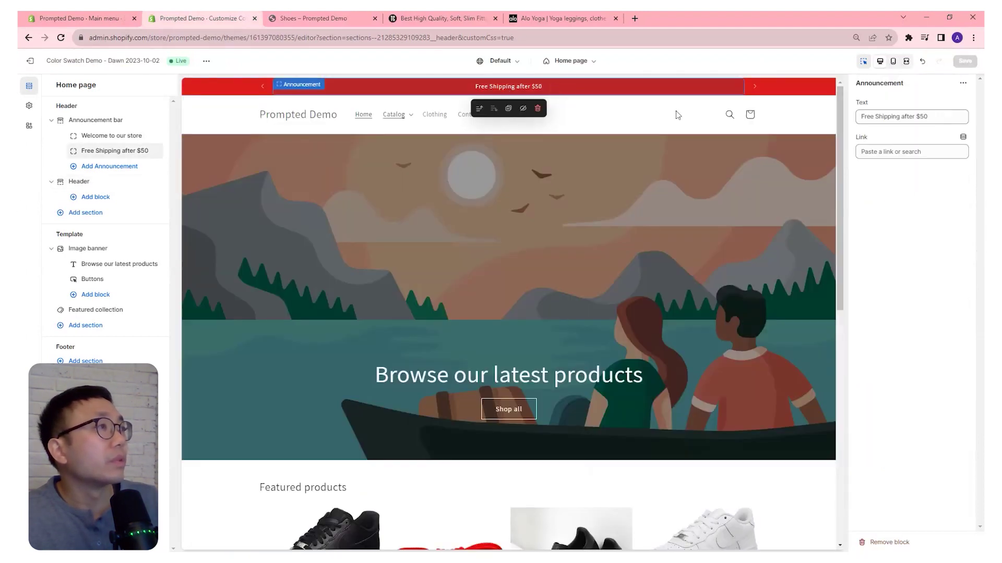
click(783, 90)
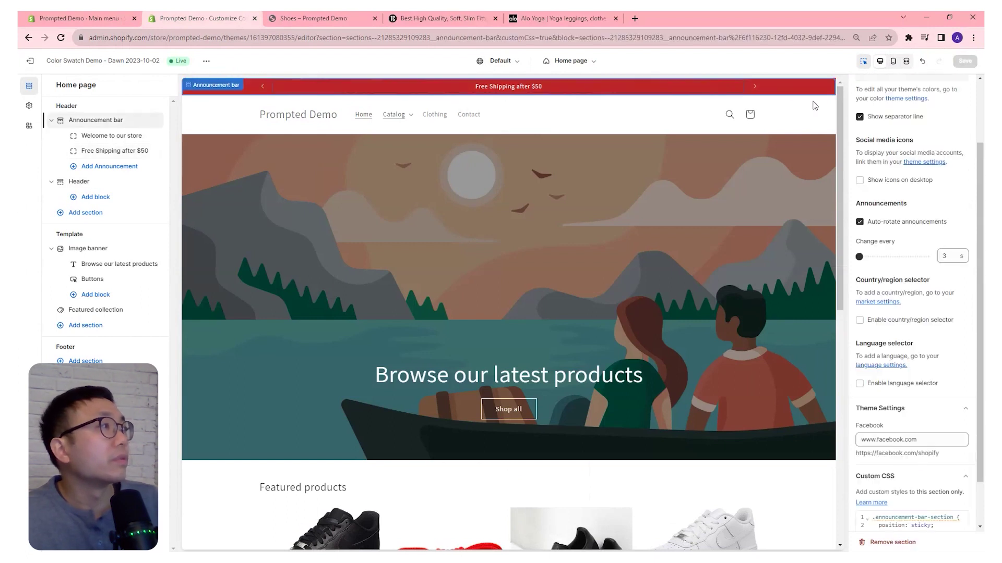
scroll(914, 334, down, 1)
click(874, 488)
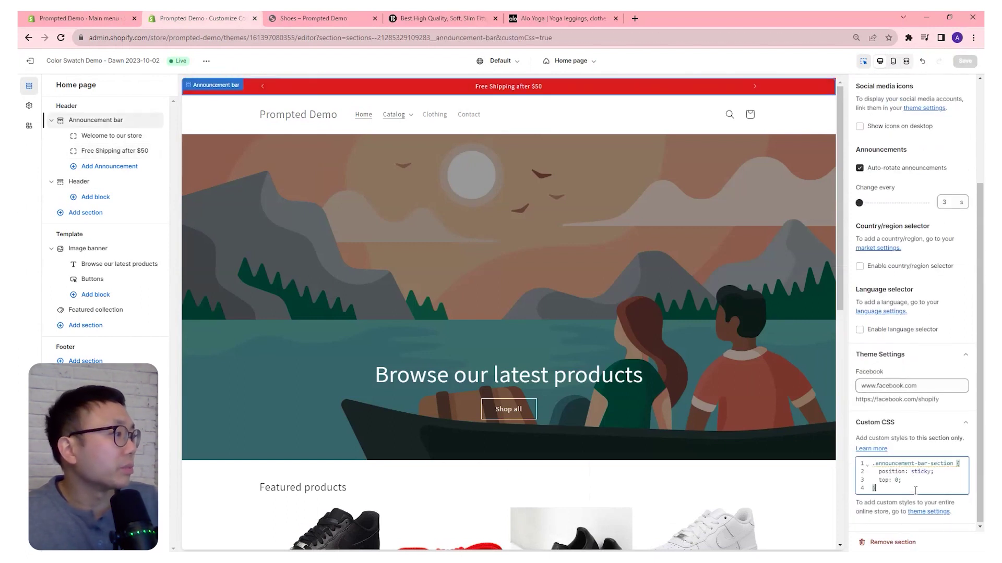
key(ctrl+a)
key(BackSpace)
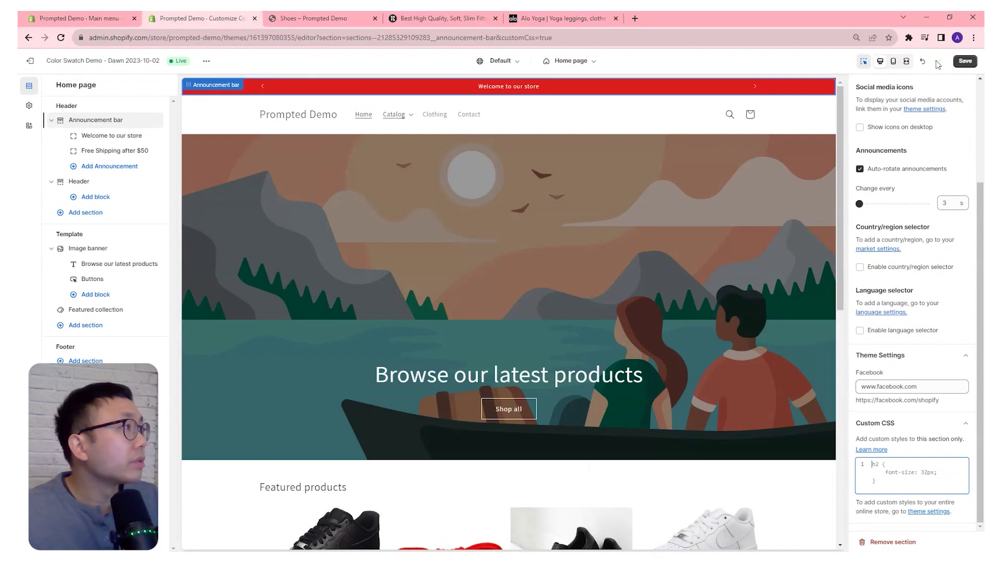
click(964, 61)
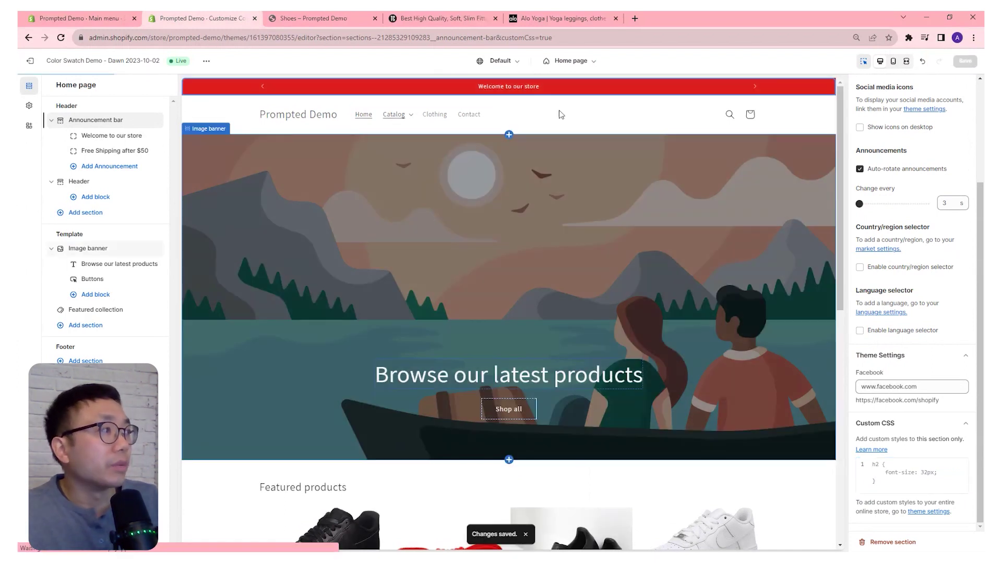
Open the header section's settings and look through its available options.
click(560, 114)
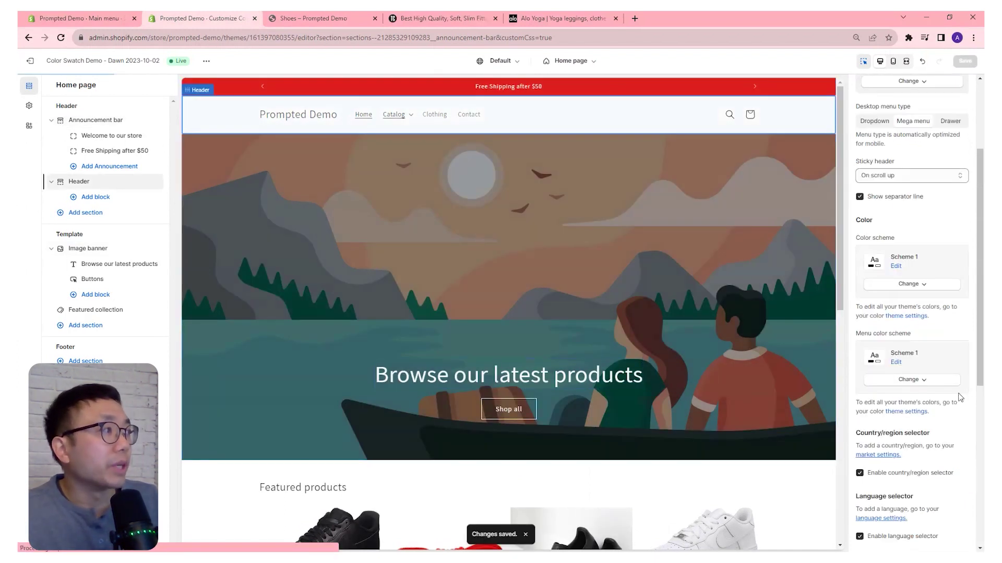
scroll(960, 397, down, 8)
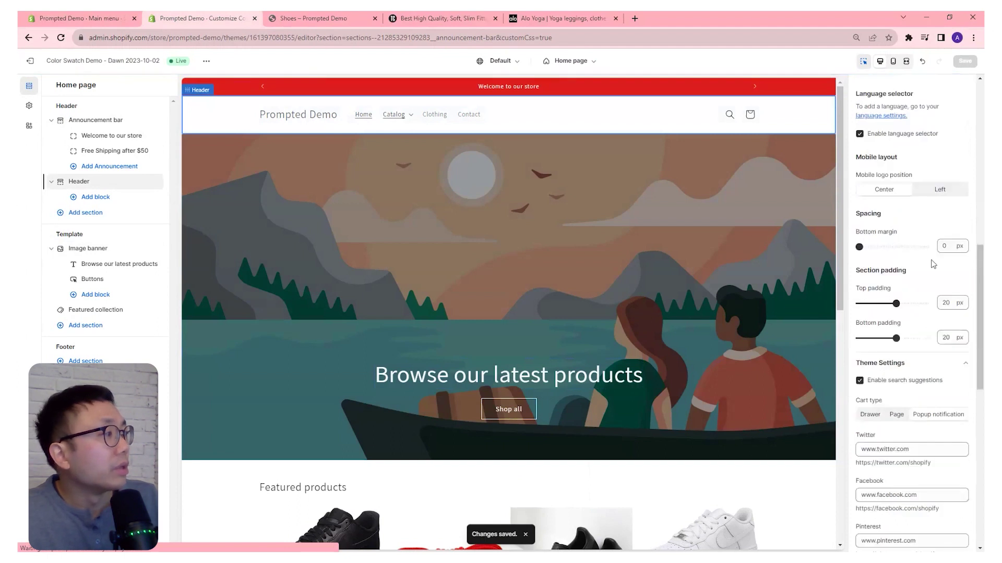
scroll(933, 264, up, 10)
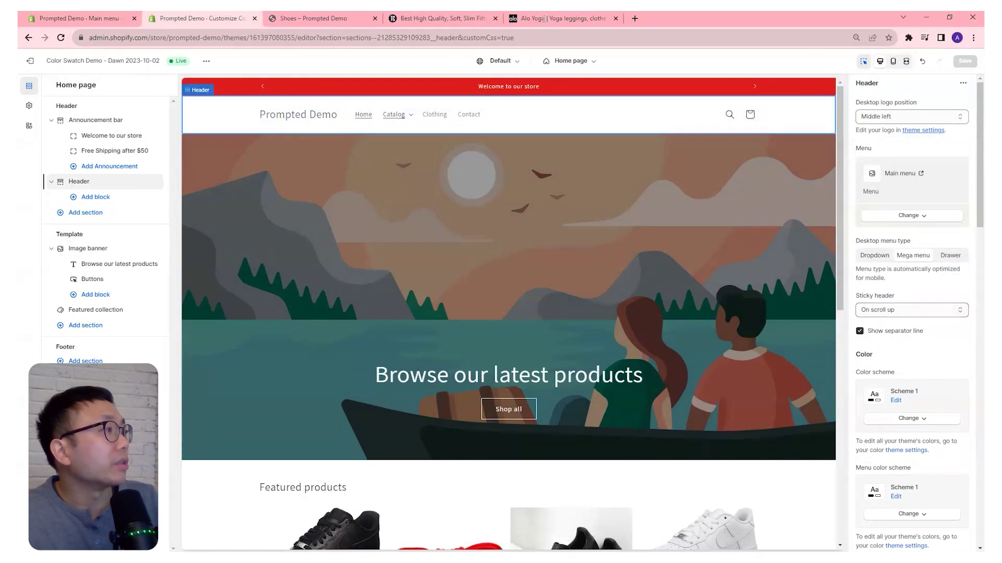
Reload the storefront's Shoes page and scroll down and up to test the header's On scroll up behaviour.
click(346, 14)
click(61, 37)
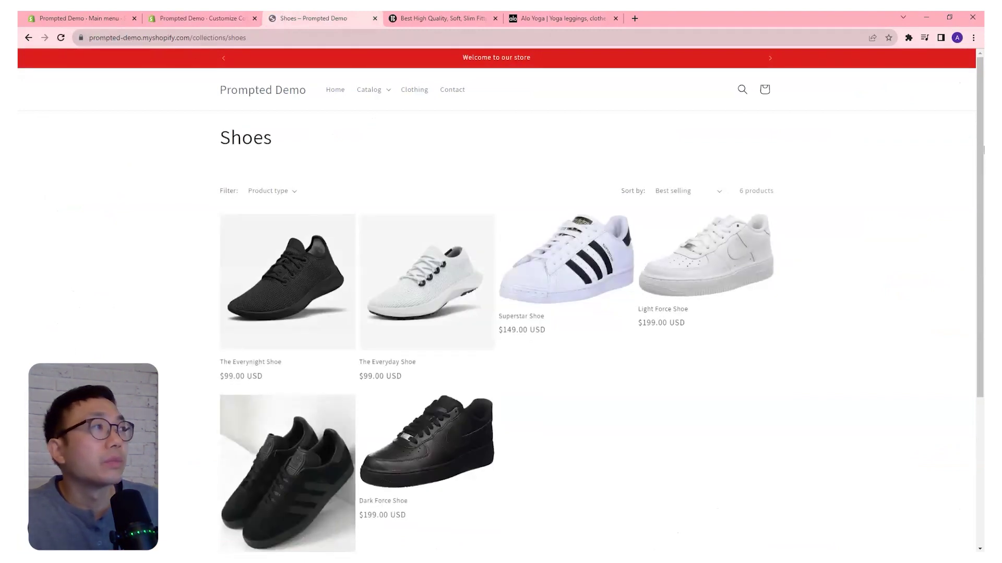
drag(983, 150, 977, 200)
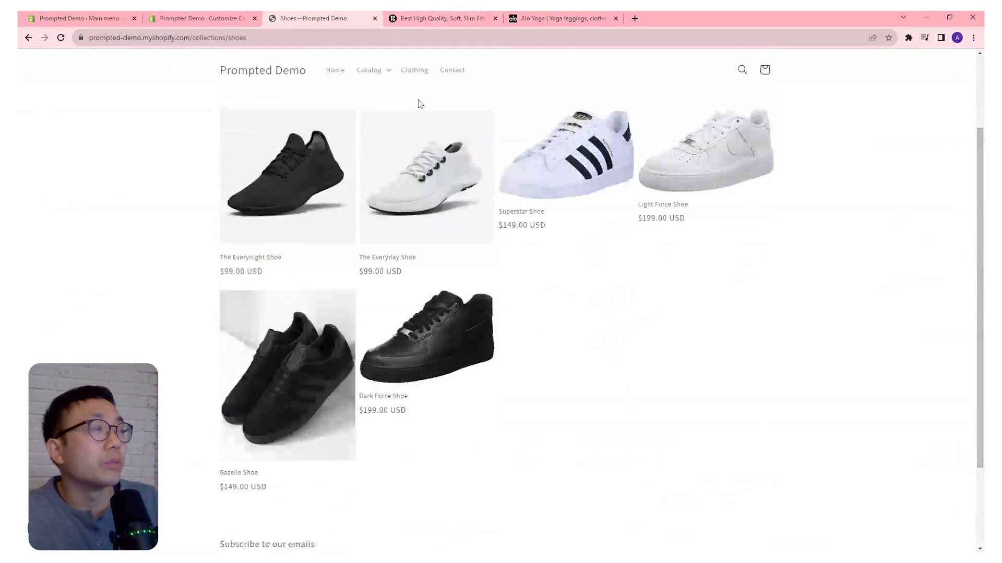
drag(982, 212, 981, 152)
scroll(960, 255, down, 4)
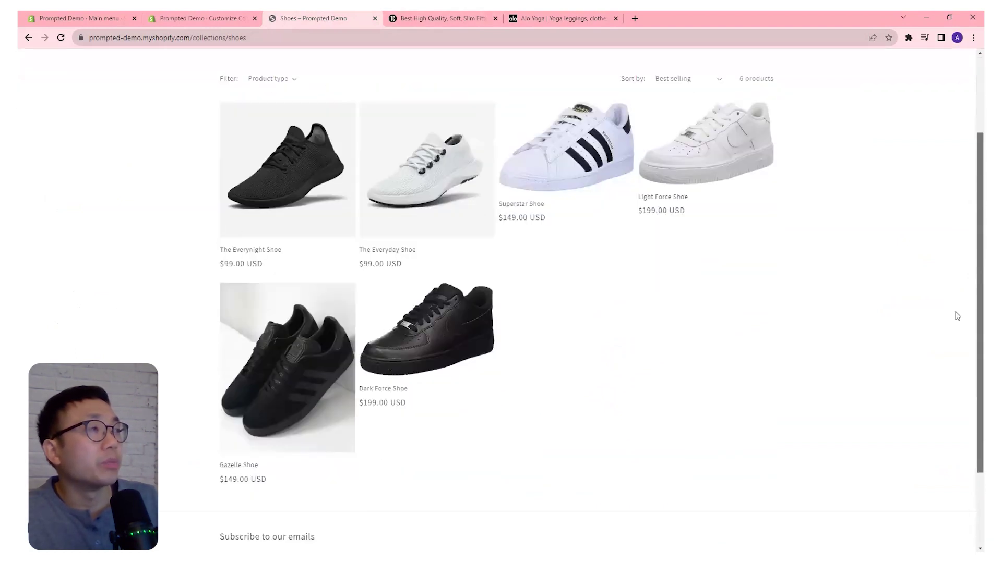
scroll(952, 258, up, 4)
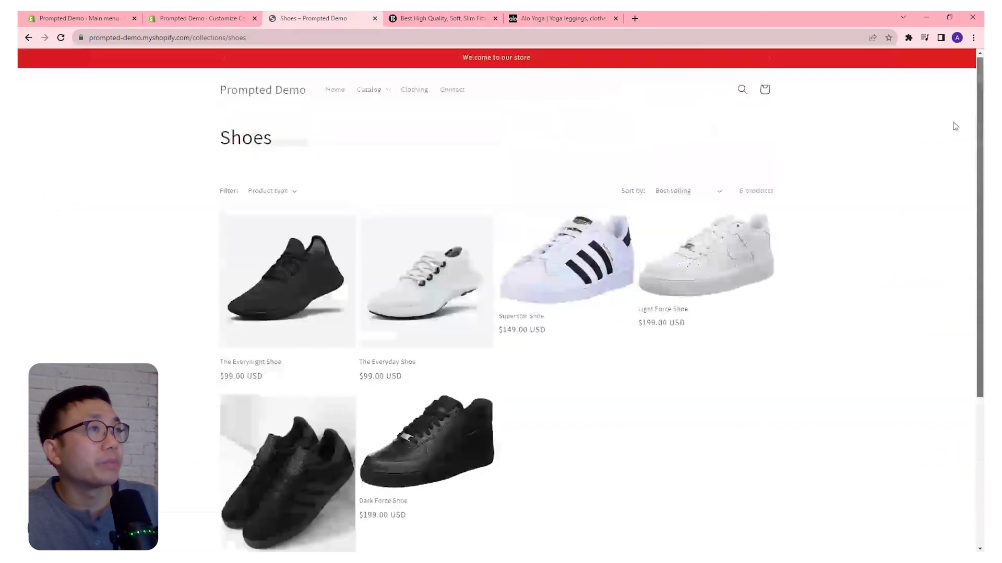
In the theme customizer, set the header's sticky header option to Always and save.
click(168, 17)
click(909, 308)
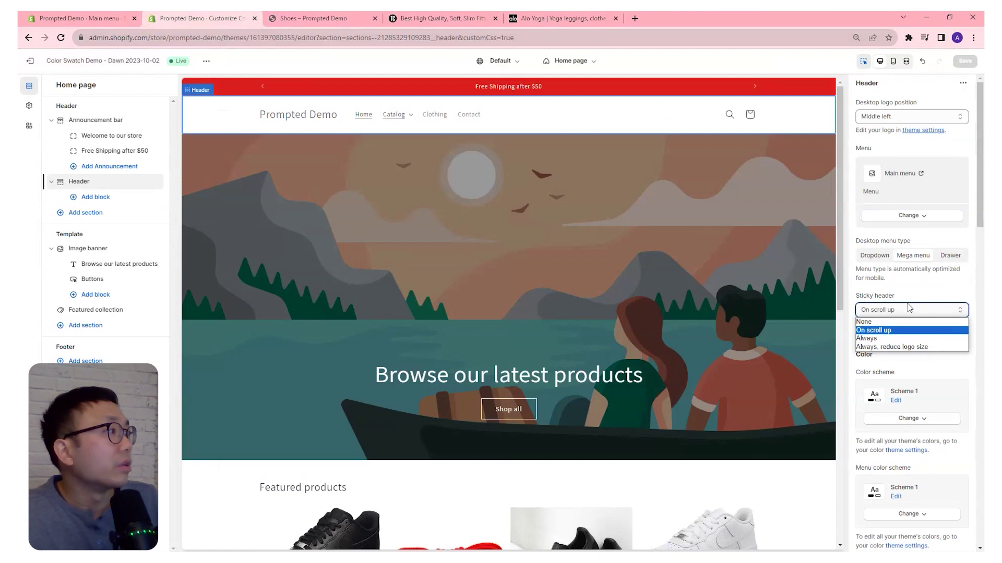
click(909, 339)
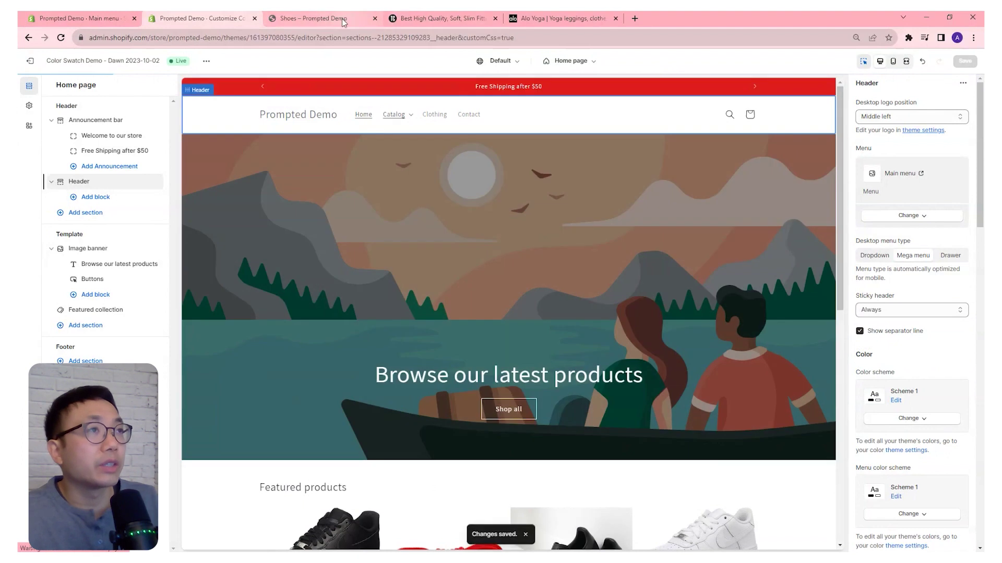
Reload the storefront's Shoes page and scroll down and up to test the Always sticky header.
click(319, 18)
scroll(977, 154, down, 4)
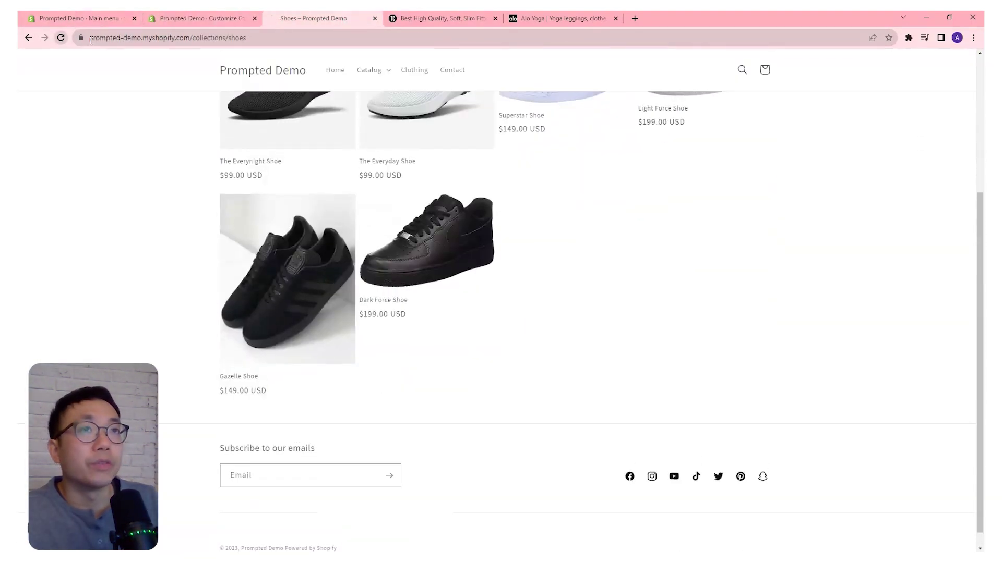
click(60, 38)
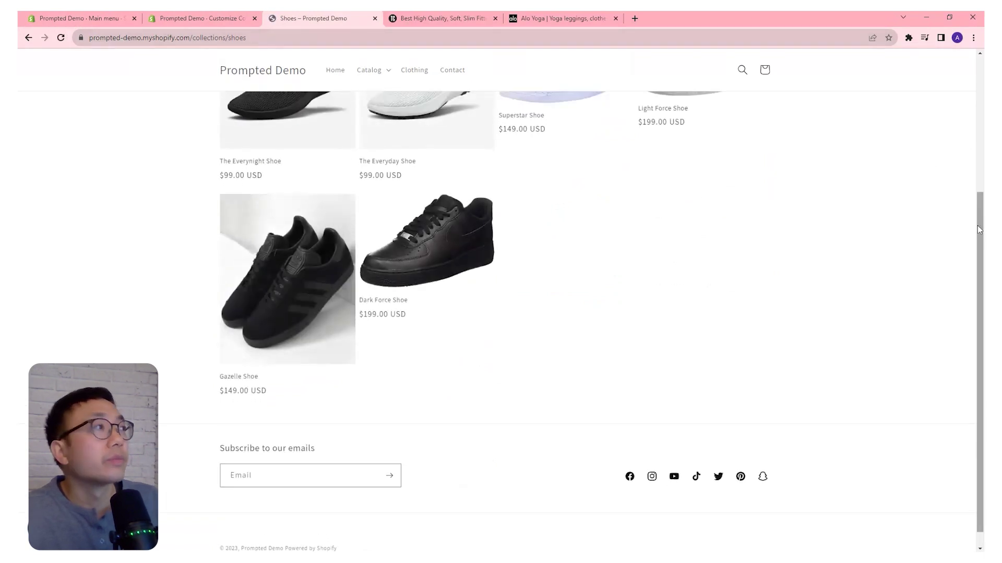
drag(977, 226, 978, 78)
scroll(961, 183, down, 4)
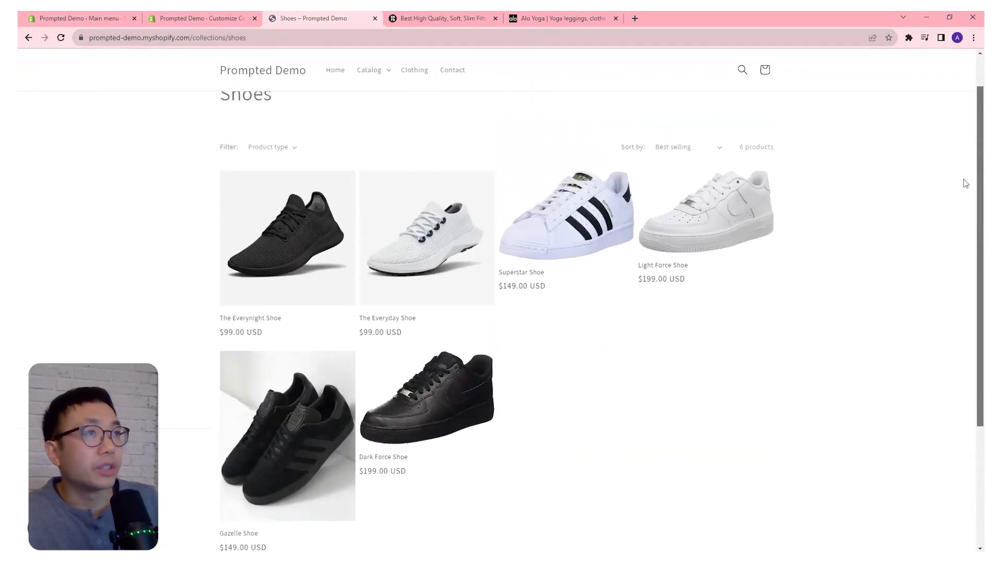
scroll(954, 242, up, 5)
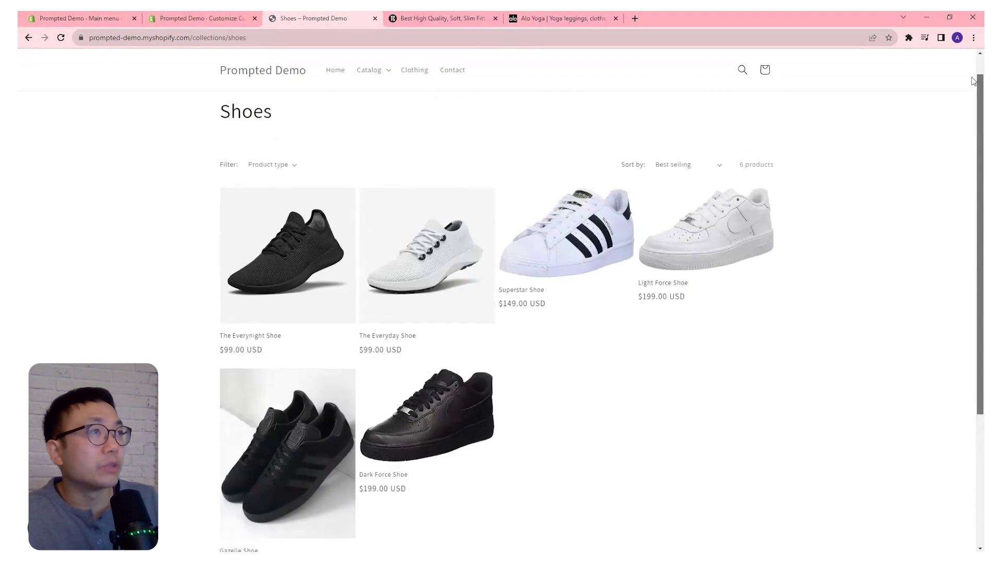
scroll(950, 126, down, 5)
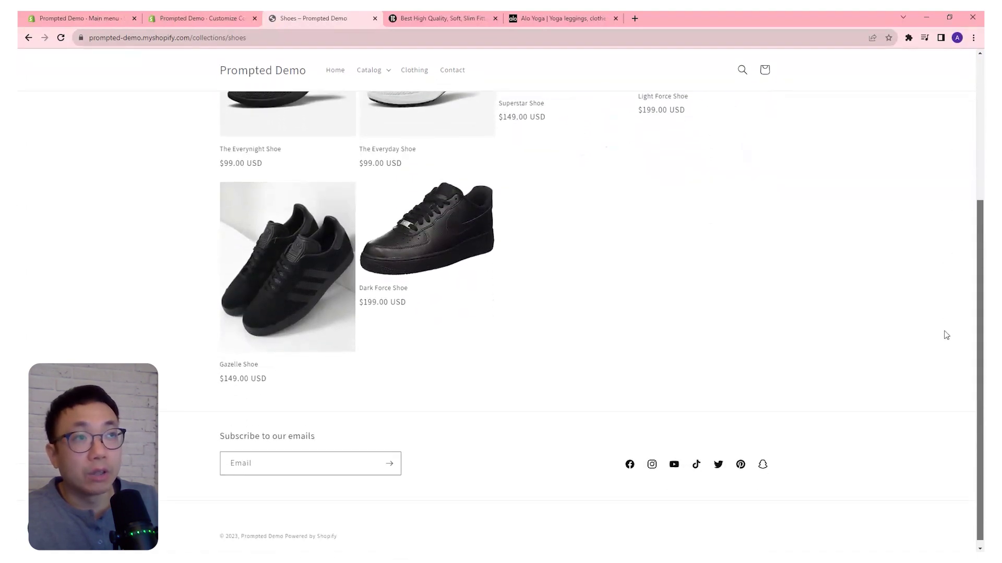
scroll(946, 334, up, 3)
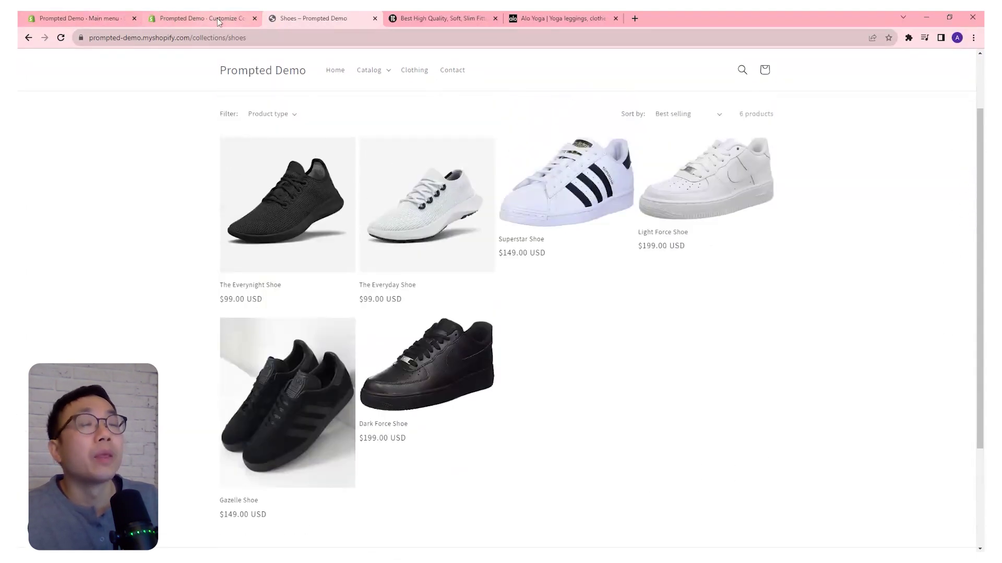
In the theme customizer, set the header's sticky header option to Always, reduce logo size and save.
click(157, 17)
click(903, 311)
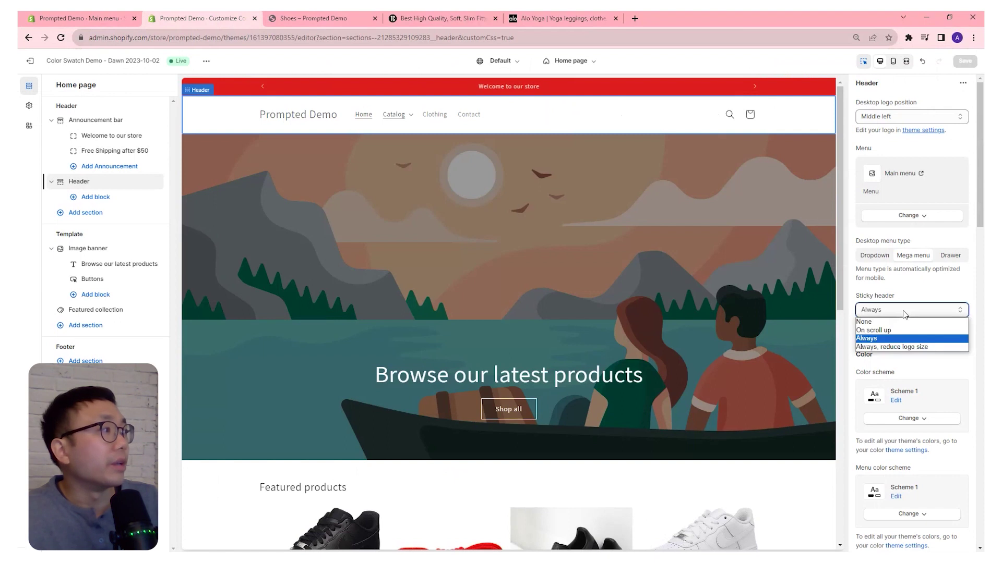
click(905, 348)
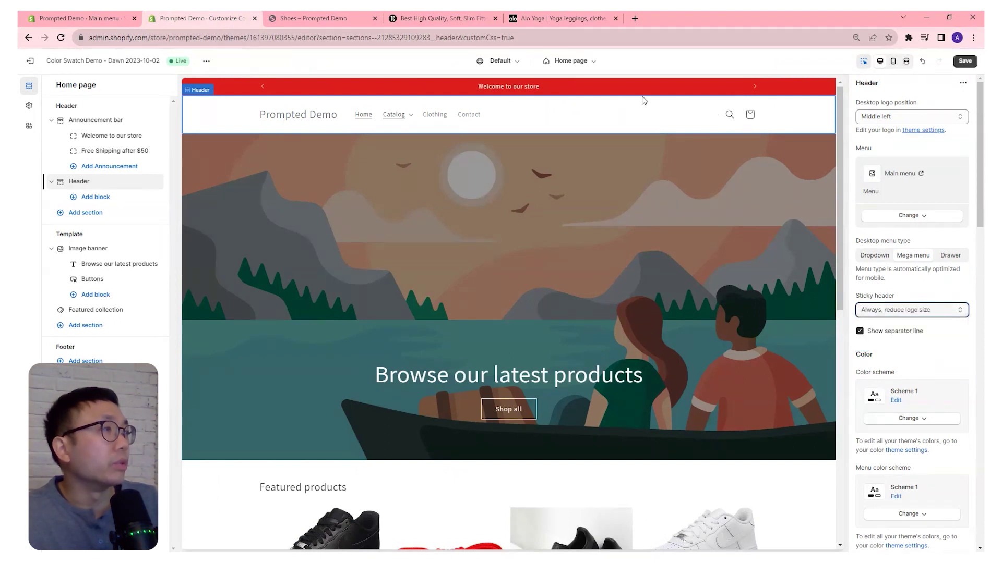
click(332, 19)
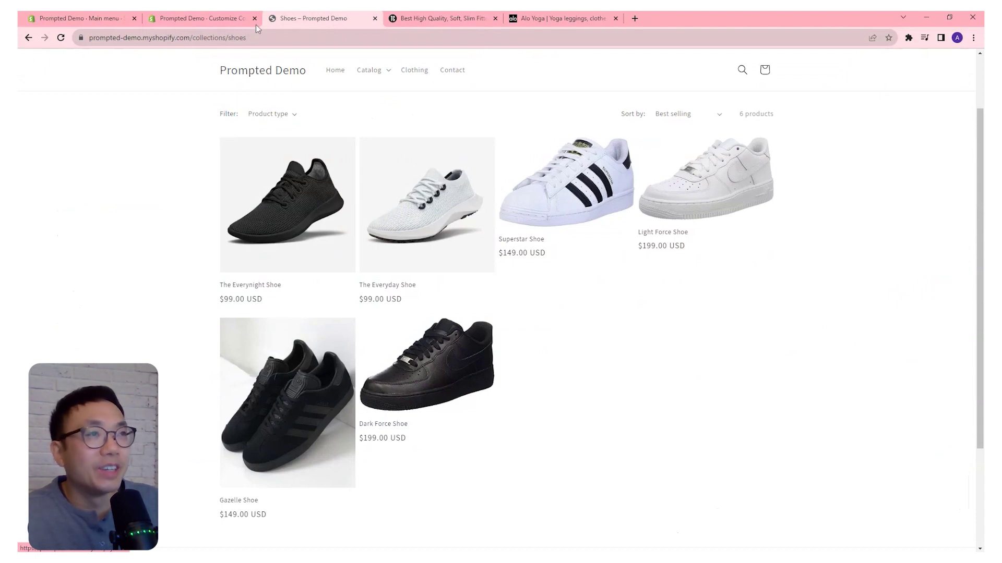
click(209, 19)
click(967, 67)
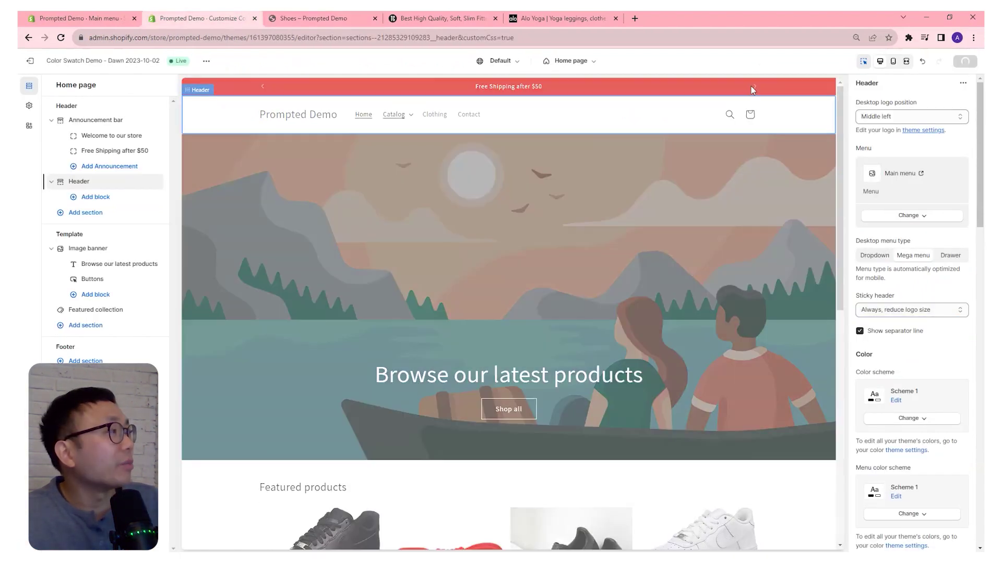
Reload the storefront's Shoes page and scroll down and up to test the reduced-logo sticky header.
click(318, 18)
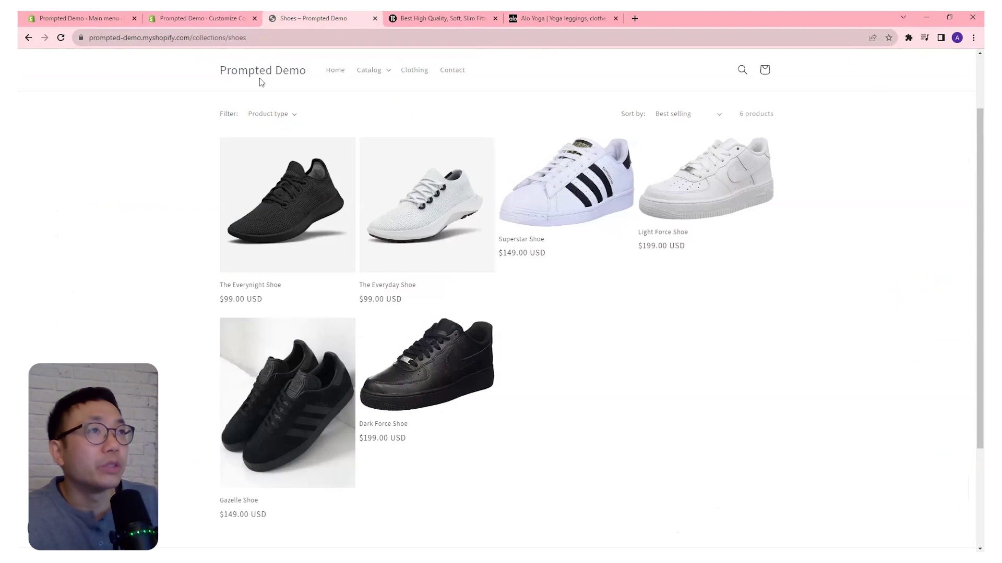
click(61, 38)
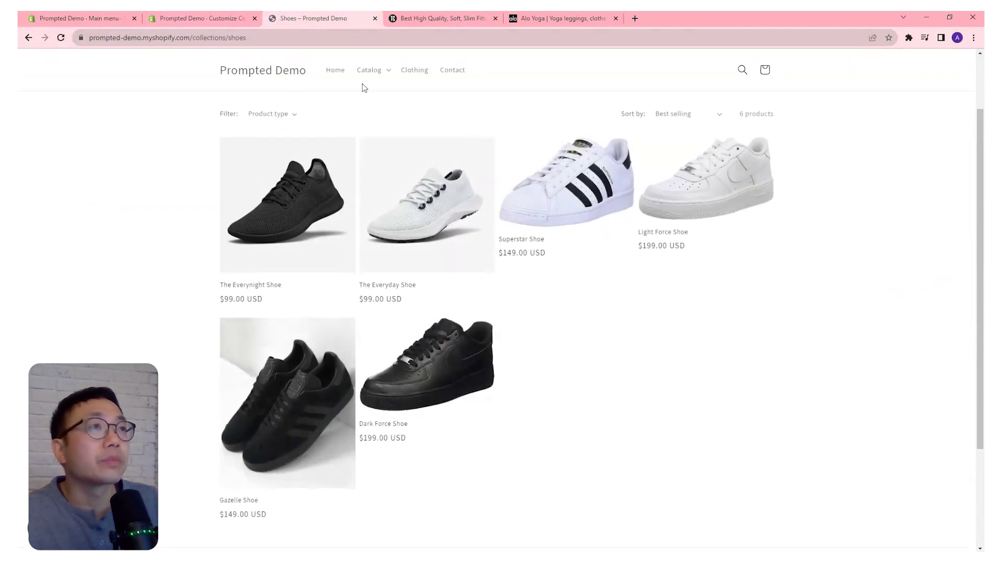
scroll(981, 209, down, 3)
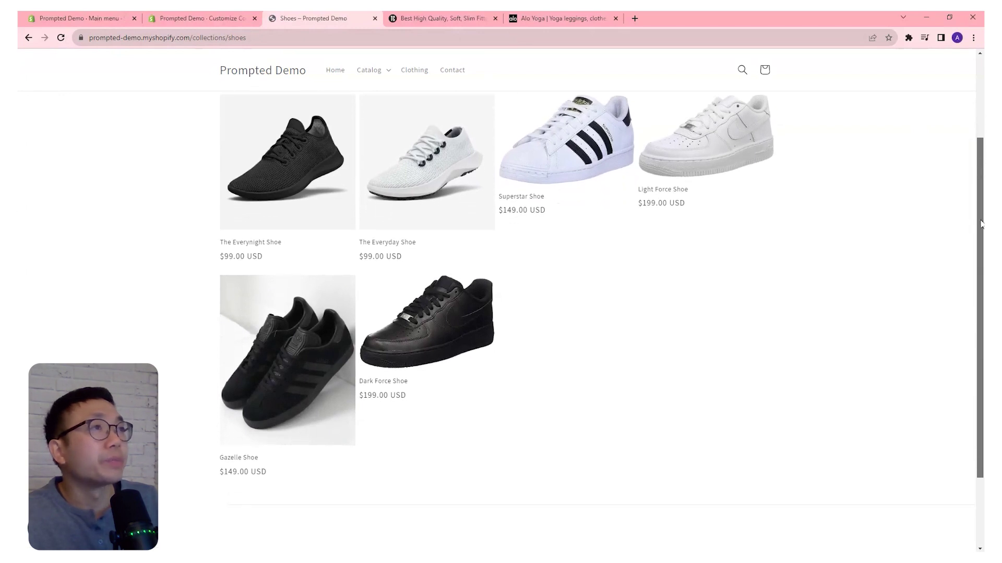
scroll(440, 208, up, 5)
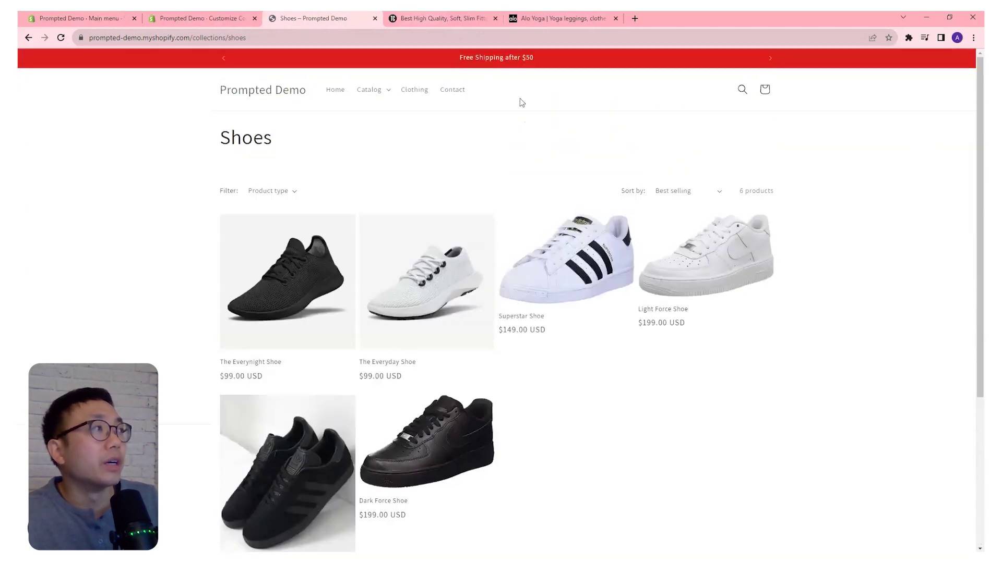
scroll(980, 104, down, 4)
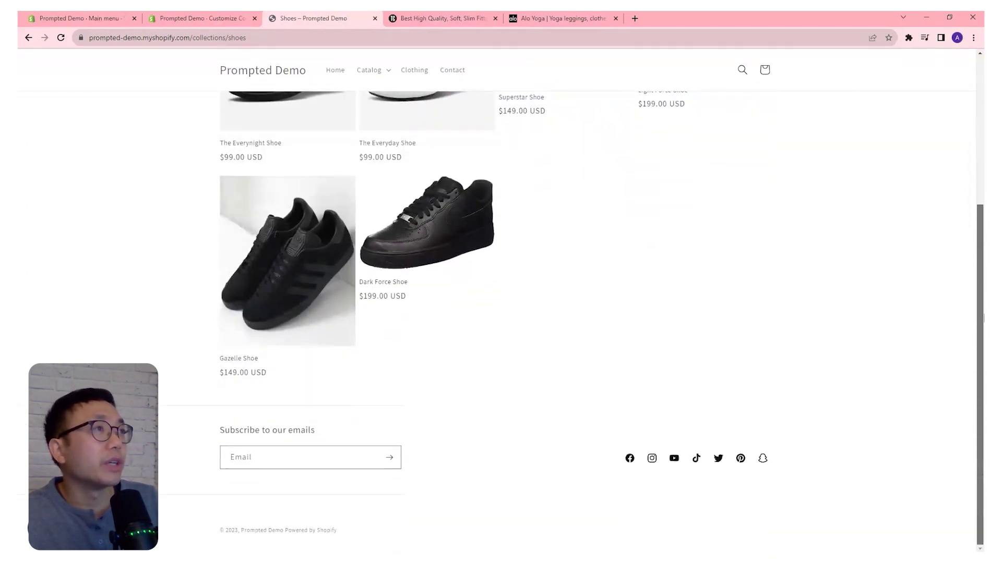
scroll(983, 164, up, 2)
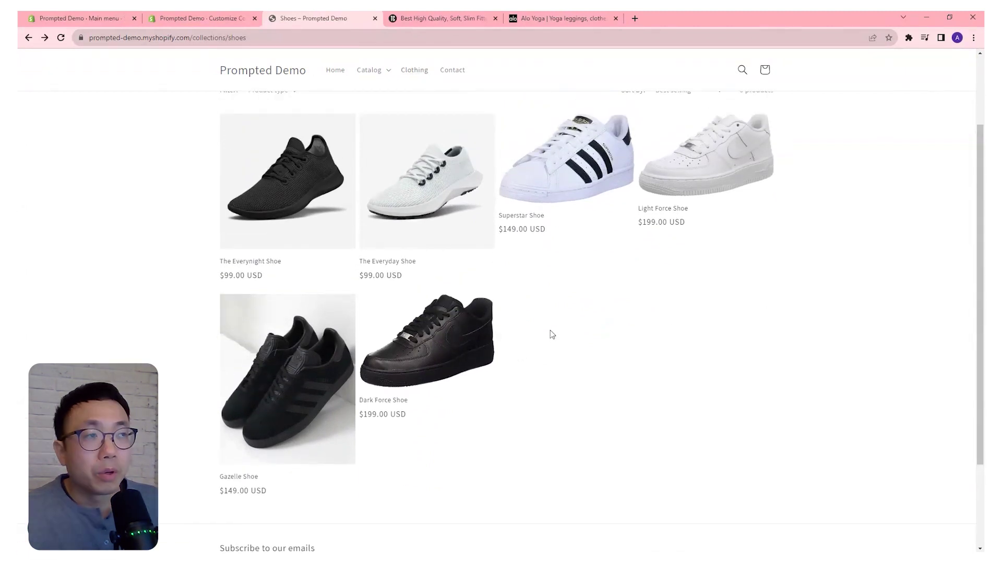
Scroll the True Classic site down and up to examine how its announcement bar and header behave.
click(449, 20)
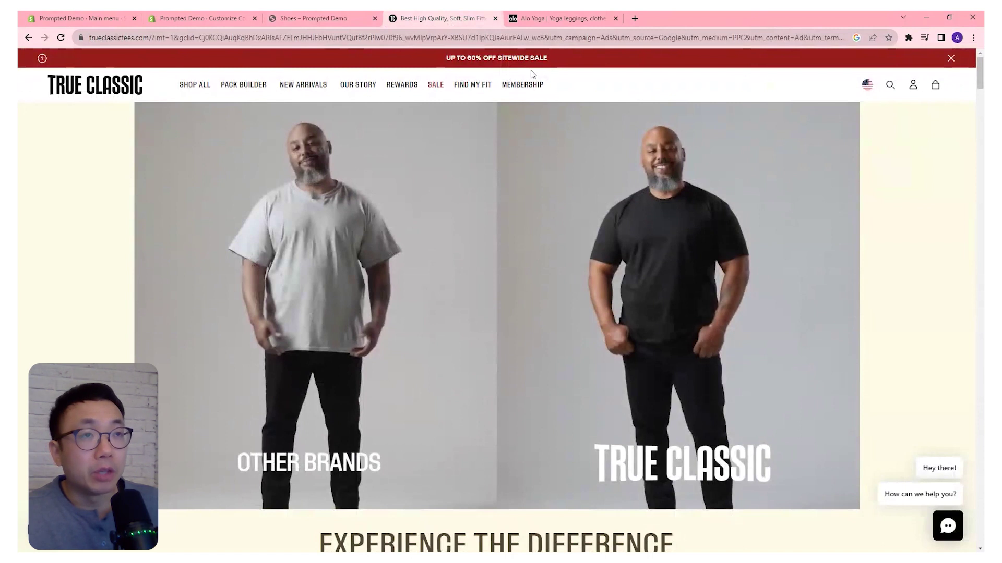
scroll(604, 171, down, 4)
scroll(605, 245, up, 2)
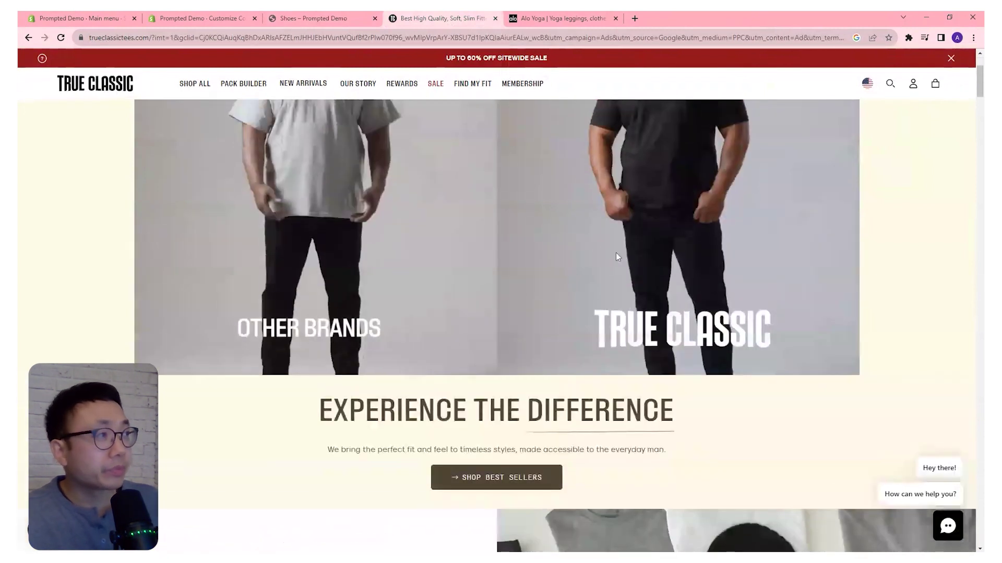
scroll(653, 248, up, 3)
In the theme customizer, add custom CSS to the announcement bar making .announcement-bar-section position: sticky with top: 0, and save.
click(201, 19)
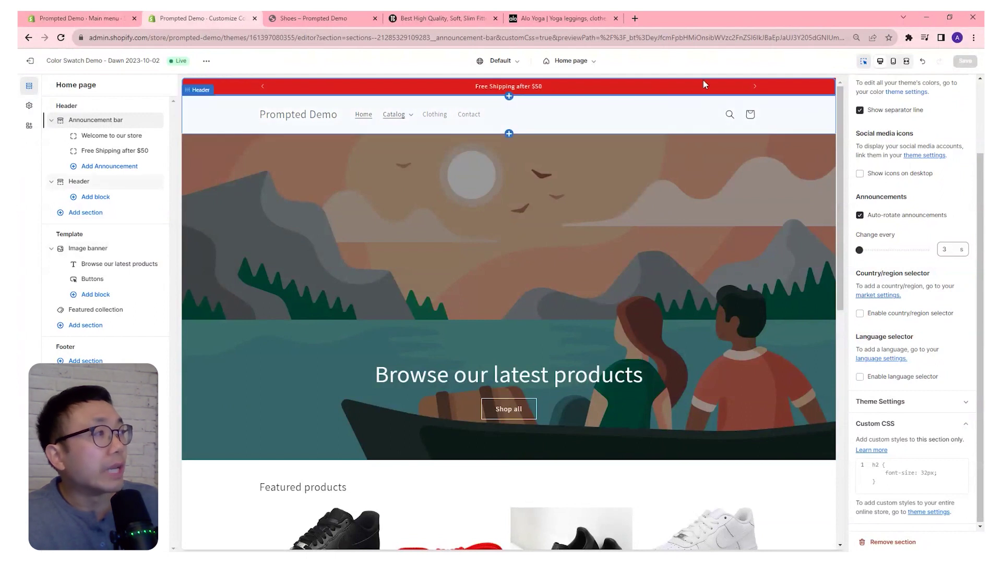
click(904, 478)
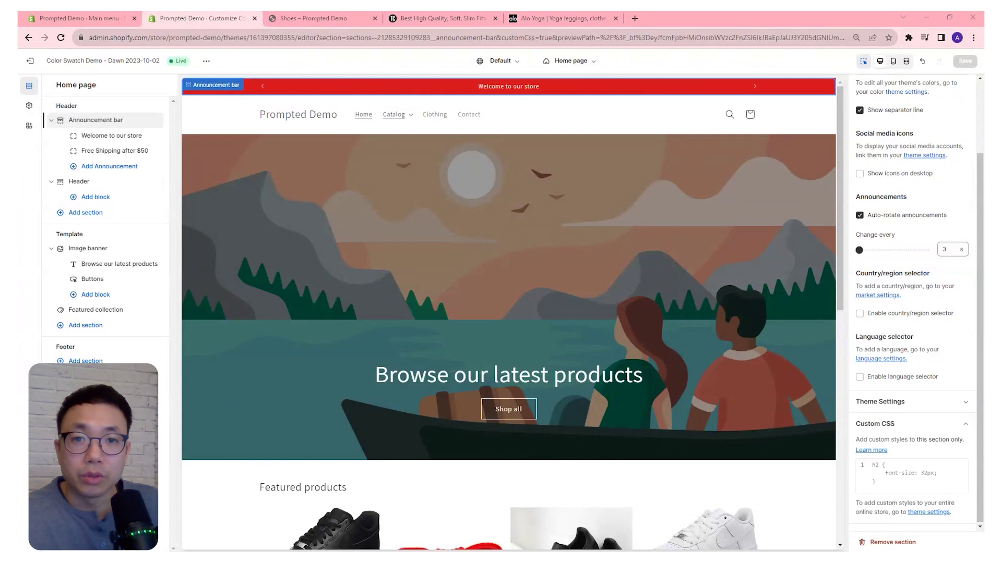
key(ctrl+a)
text(.announcement-bar-section {     position: sticky;     top: 0; })
click(964, 61)
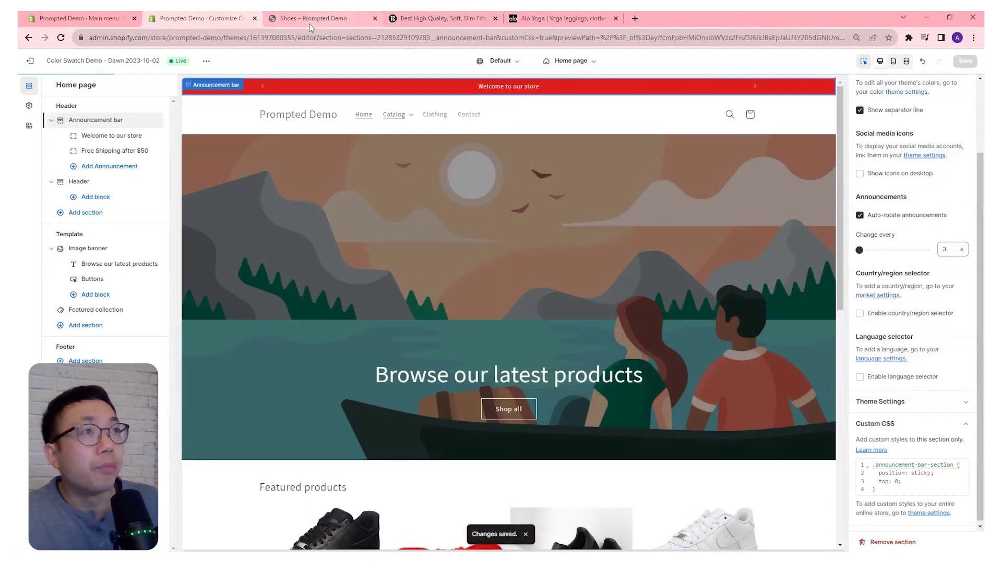
Scroll the storefront's Shoes page down and up to test the sticky announcement bar against the header.
click(327, 21)
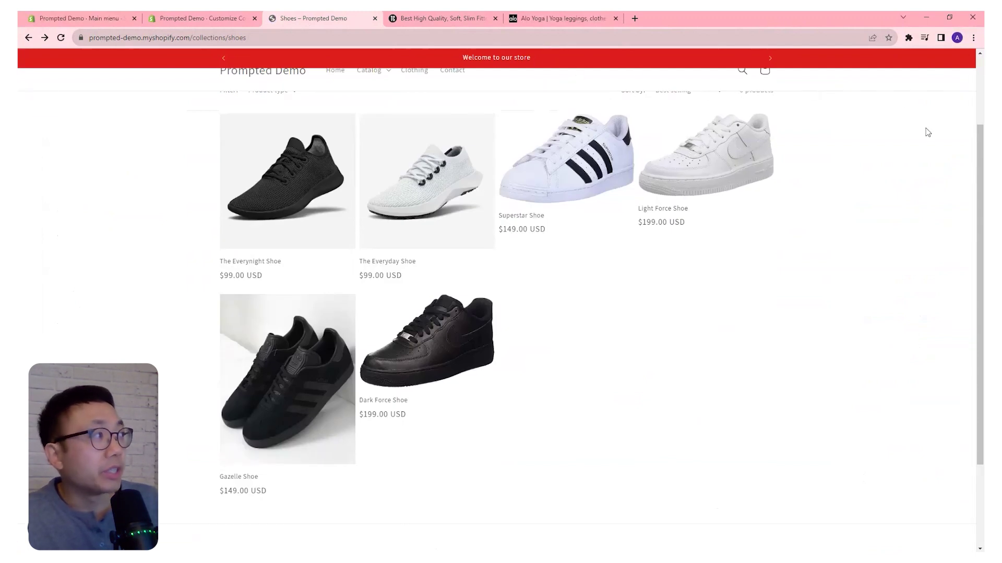
scroll(983, 127, down, 2)
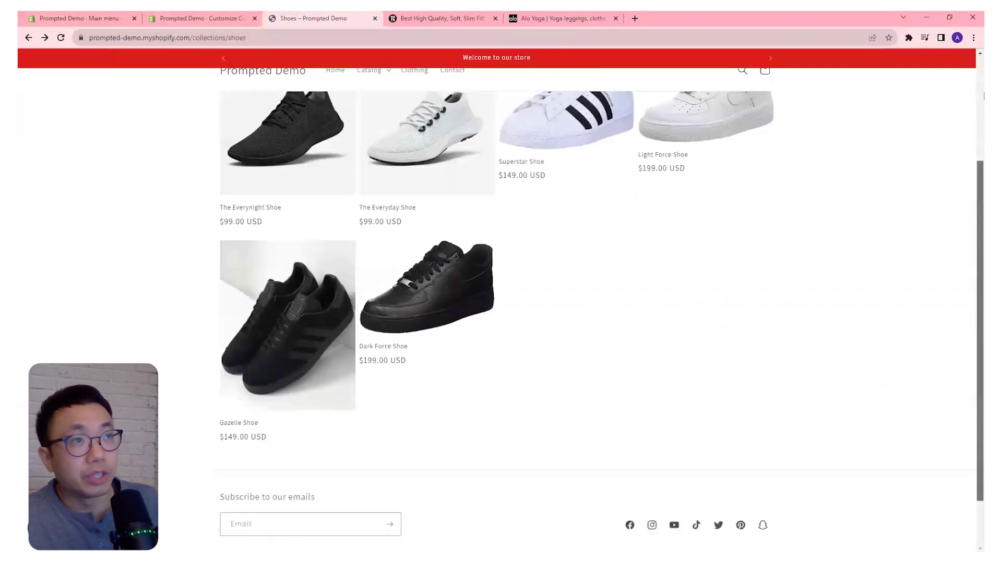
scroll(983, 127, up, 5)
scroll(982, 104, down, 5)
scroll(981, 59, up, 5)
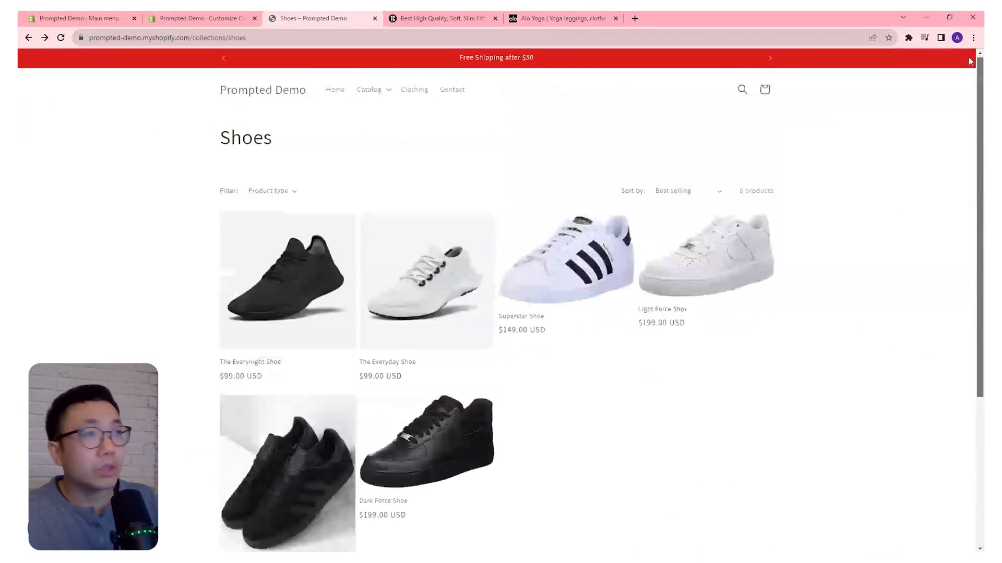
In the theme customizer, add custom CSS to the header section giving .section-header a top value of 39px.
click(195, 20)
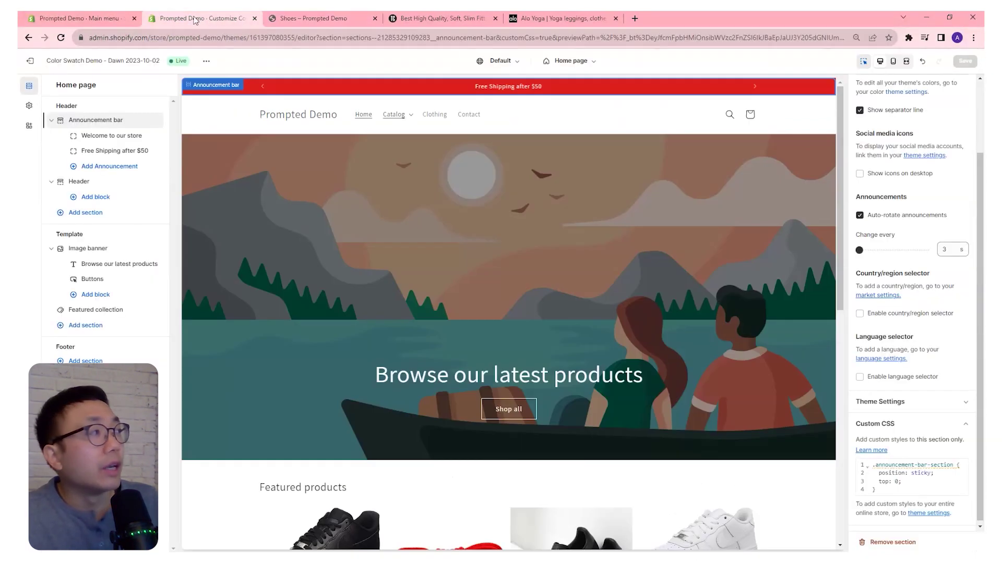
click(814, 125)
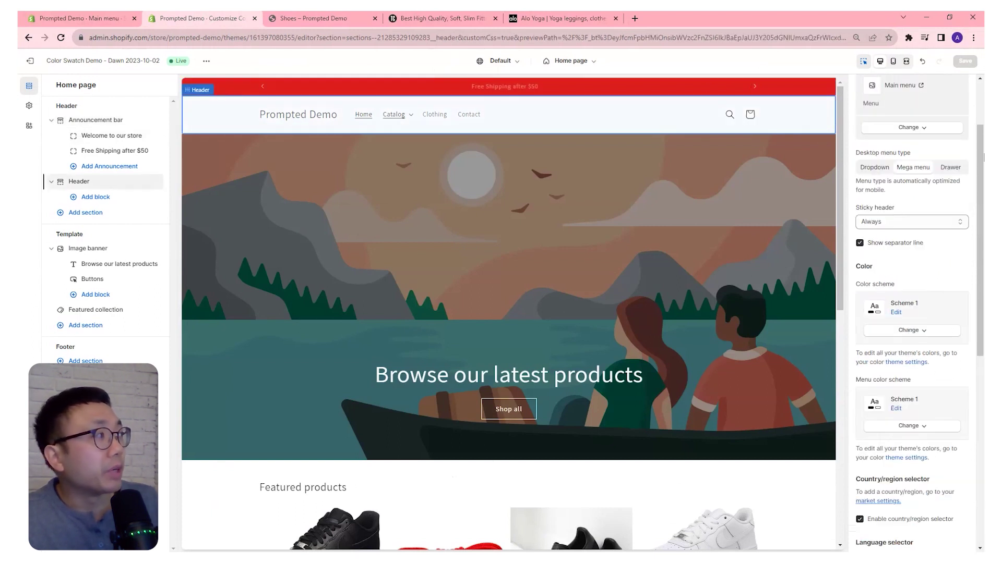
scroll(981, 177, down, 1)
scroll(981, 176, down, 7)
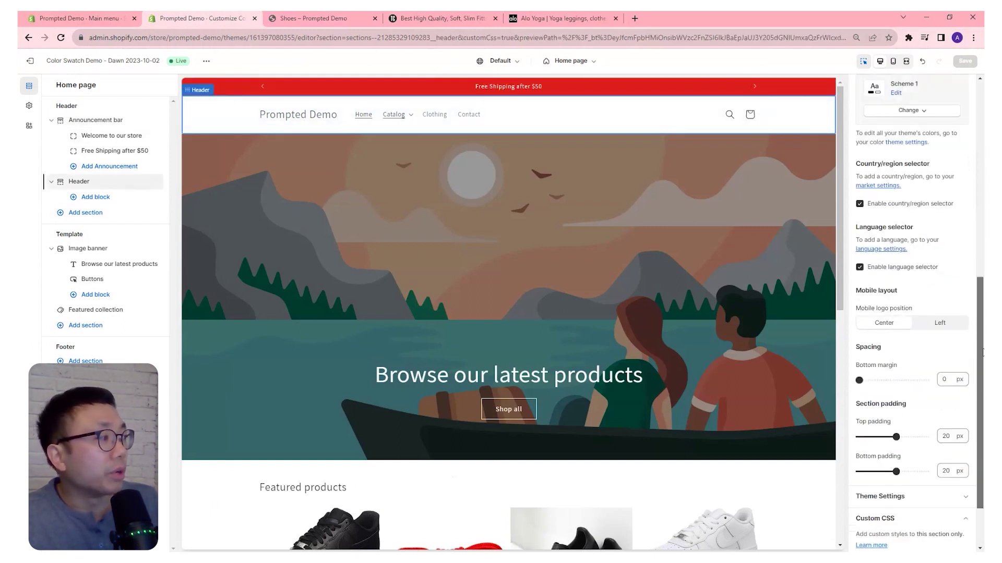
click(888, 499)
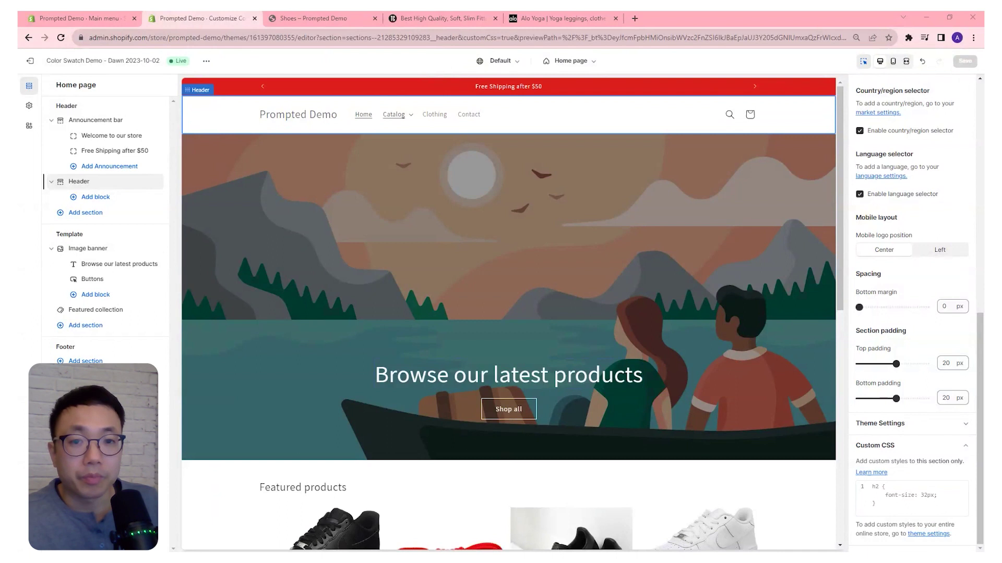
click(889, 515)
text(.section-header {   top: 38px; })
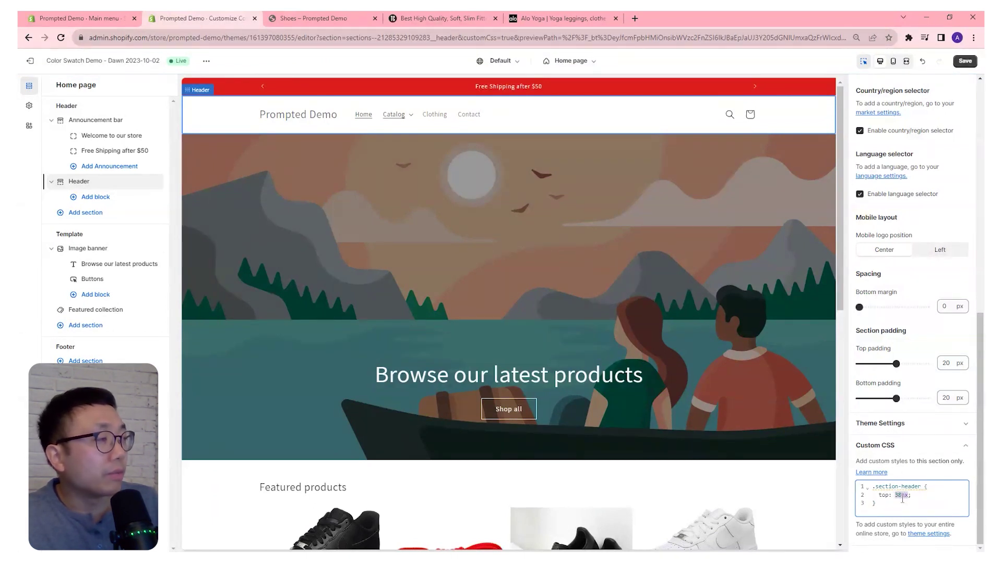
Inspect the announcement bar on the storefront's Shoes page and examine its height and border in the box model.
click(348, 23)
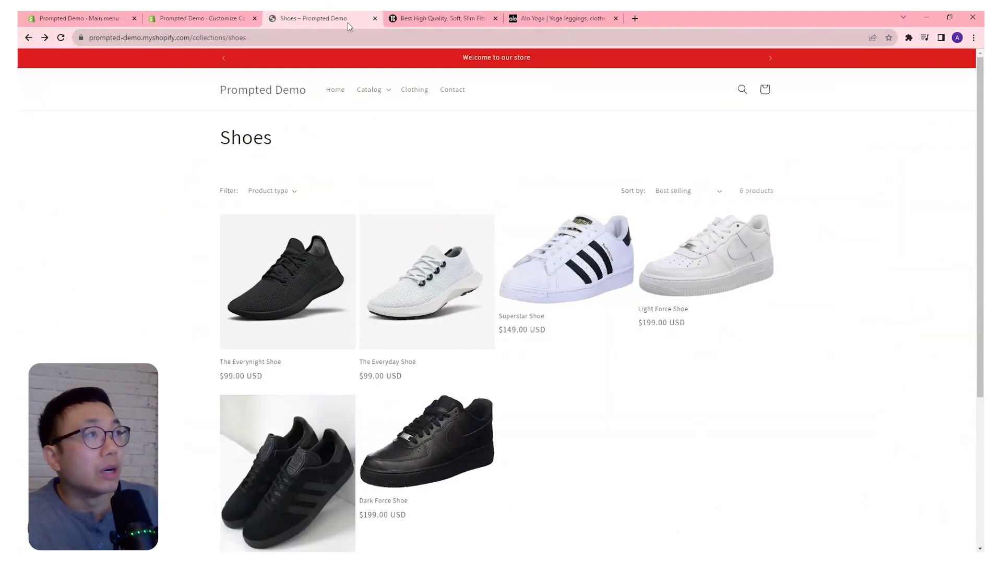
right_click(893, 64)
click(862, 205)
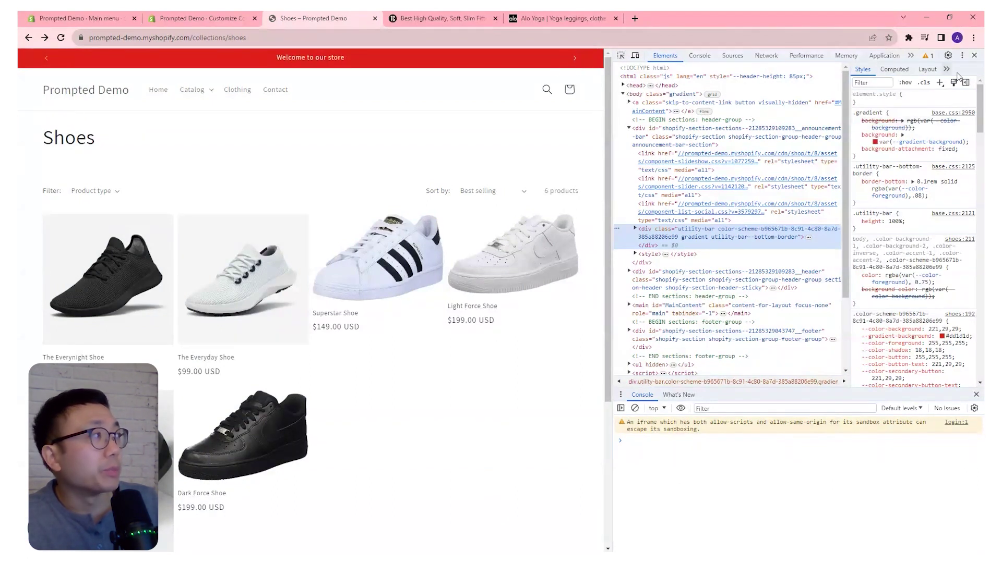
drag(978, 101, 979, 352)
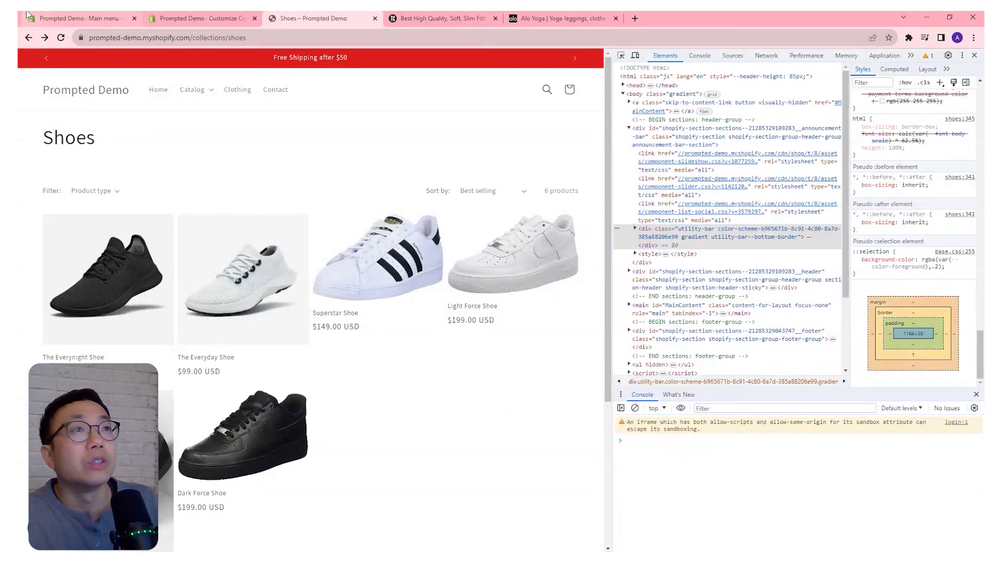
Save the header's custom CSS, reload the storefront's Shoes page and scroll to test the stacked sticky announcement bar and header.
click(207, 21)
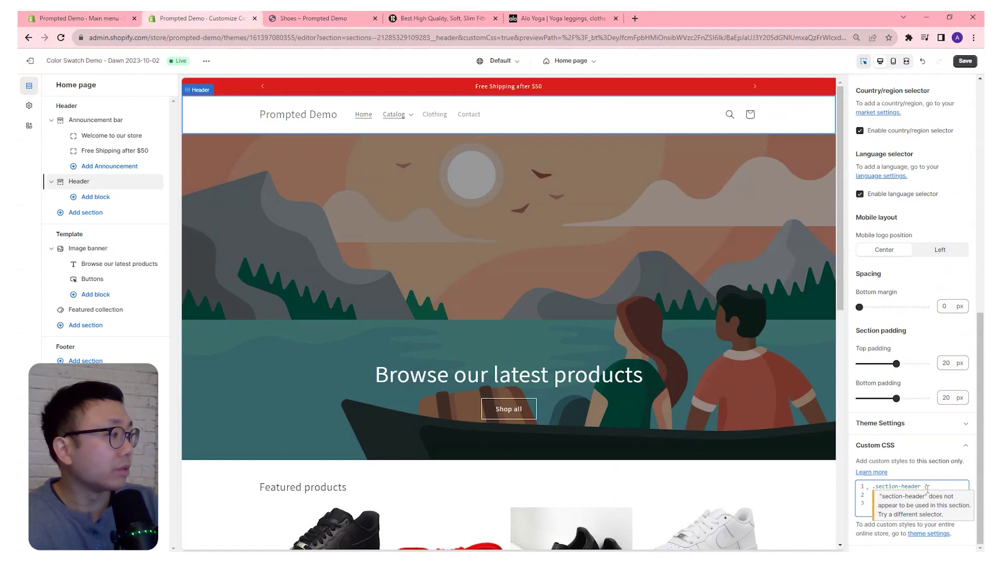
click(964, 61)
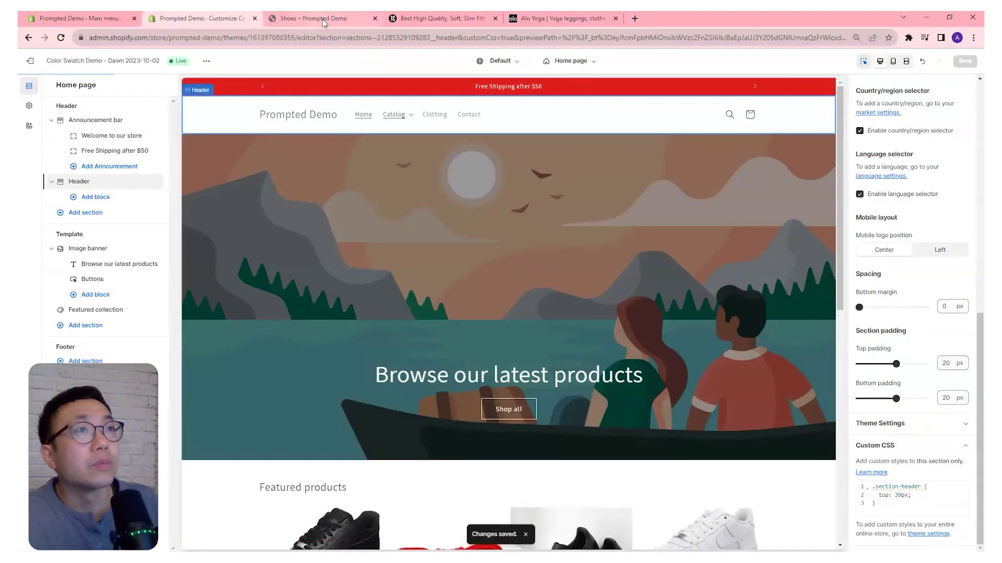
click(324, 20)
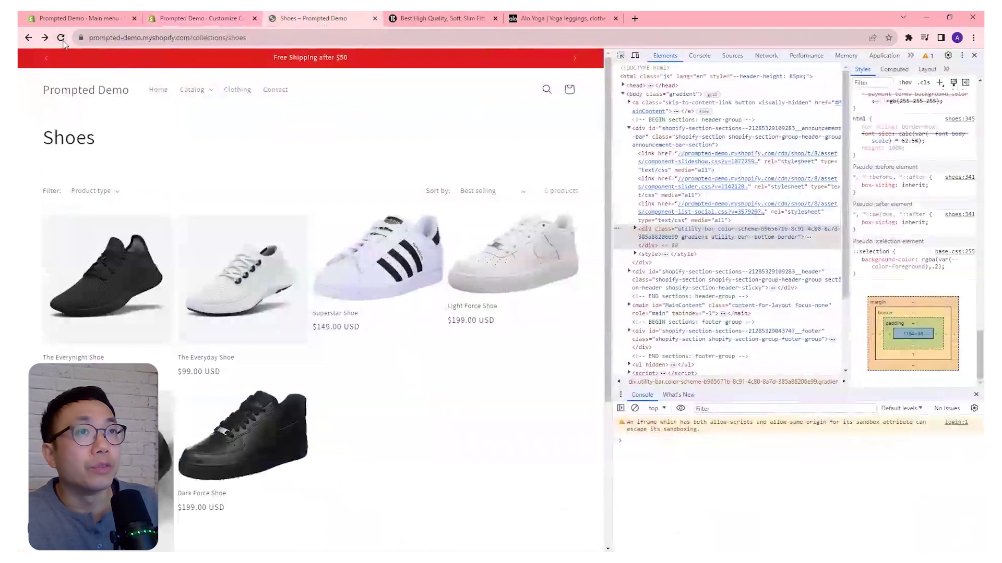
click(61, 39)
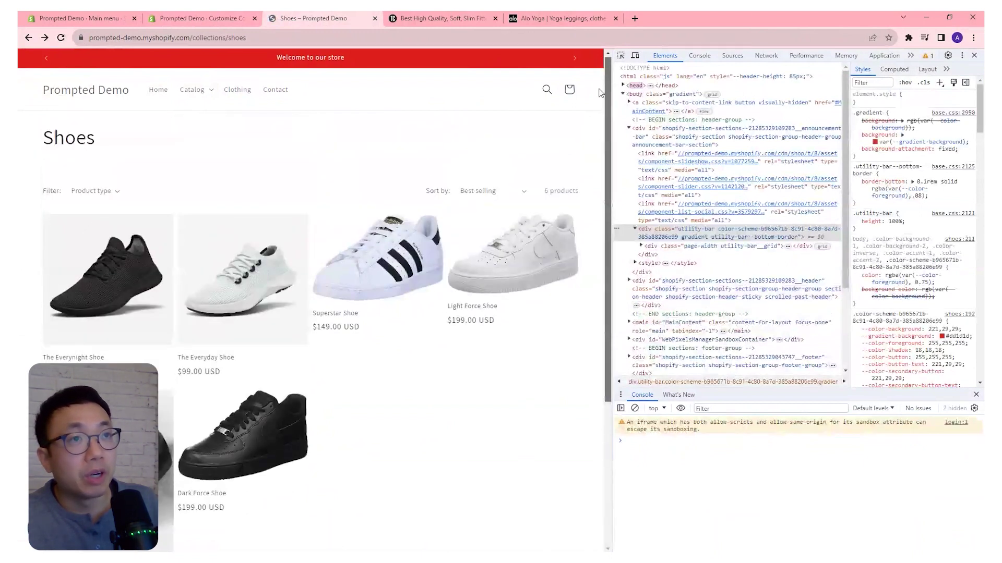
scroll(599, 230, down, 3)
scroll(600, 230, up, 3)
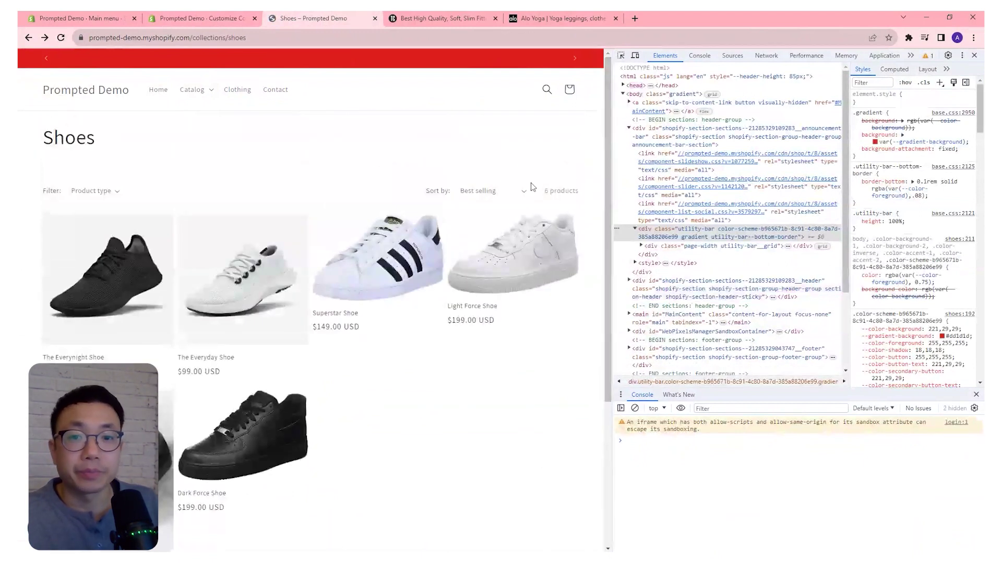
In the theme customizer, switch the preview to mobile and set the header's mobile logo position to Left.
click(217, 20)
drag(981, 328, 983, 173)
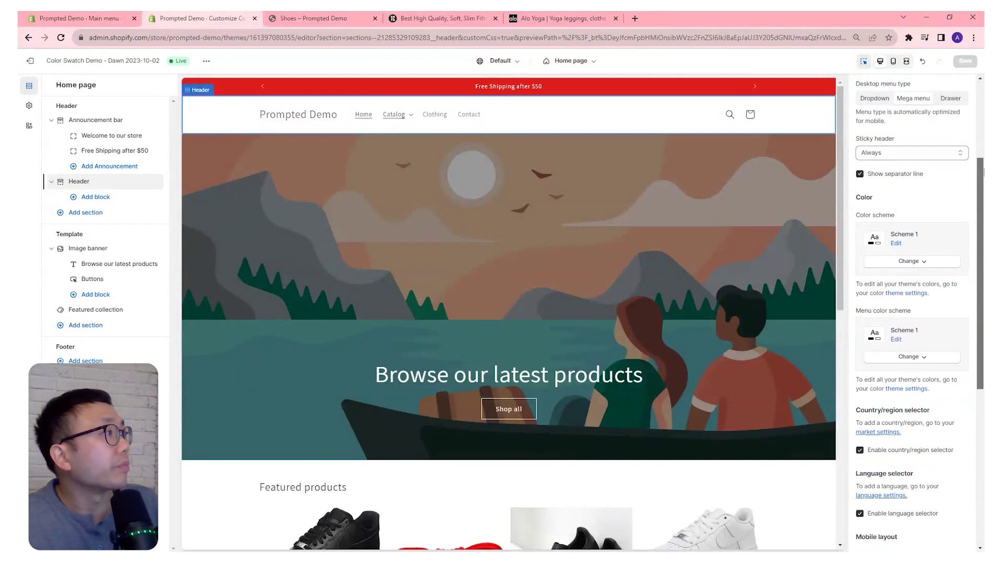
drag(982, 196, 984, 336)
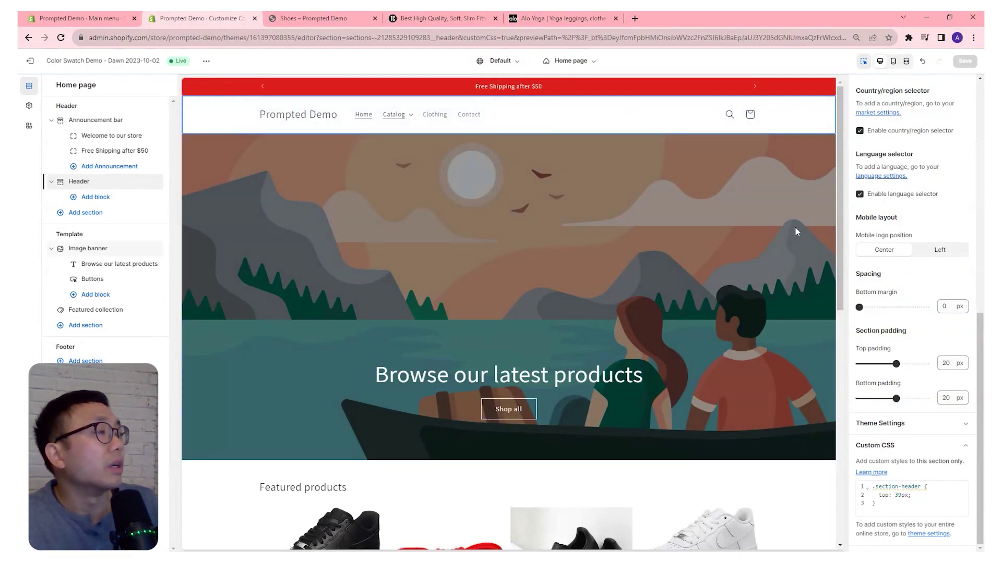
click(894, 62)
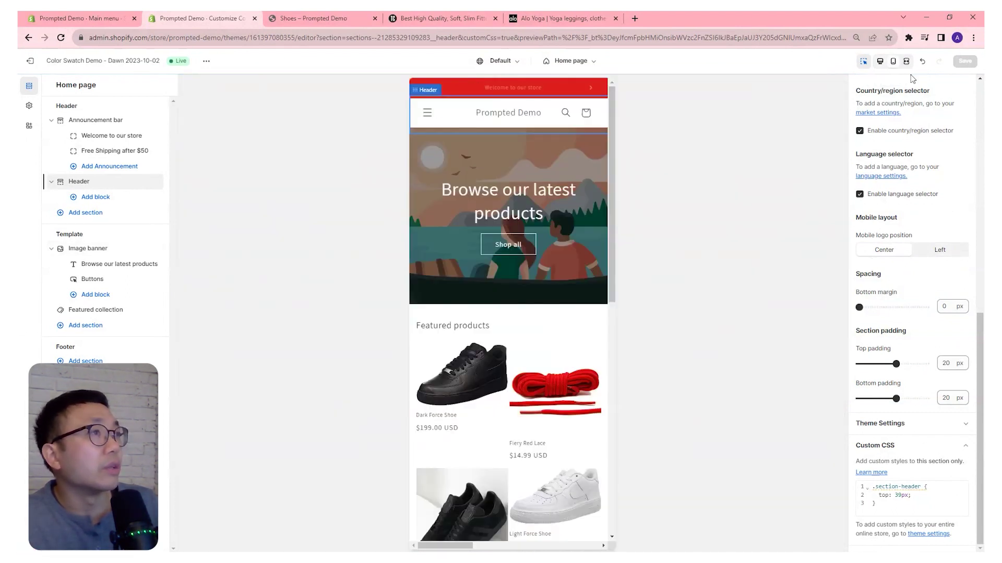
click(940, 251)
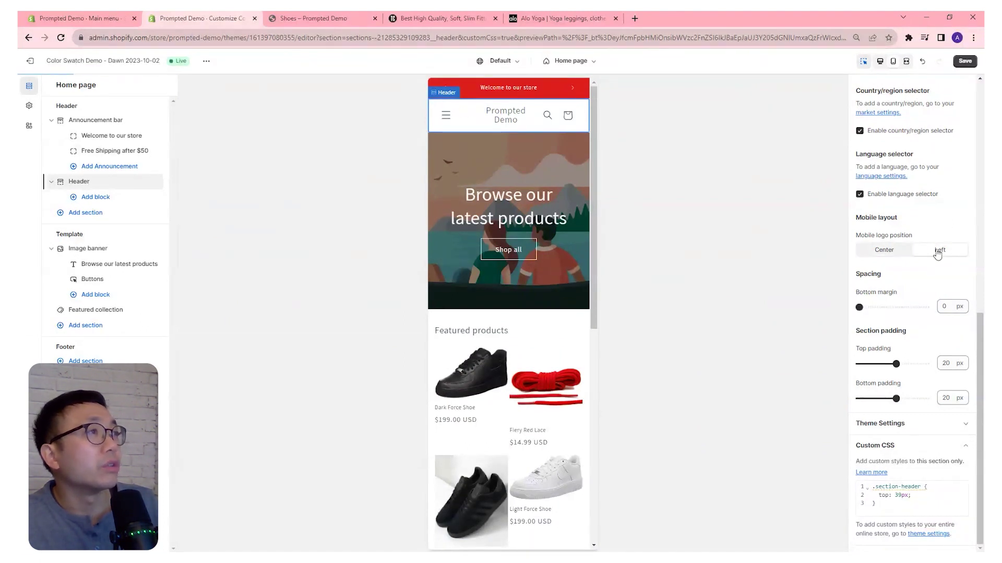
Switch the header's mobile logo position to Center for comparison and set it back to Left.
click(893, 254)
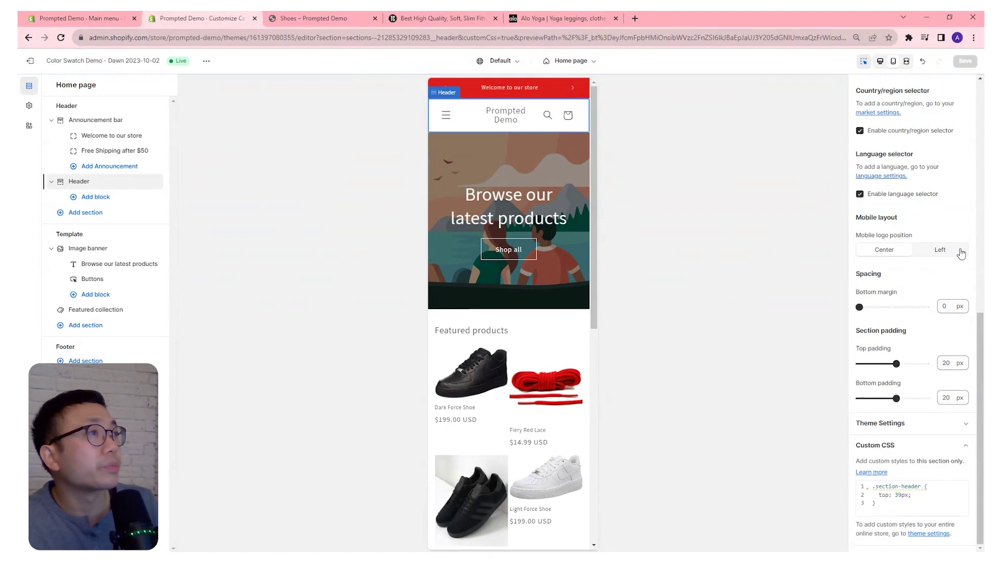
click(960, 254)
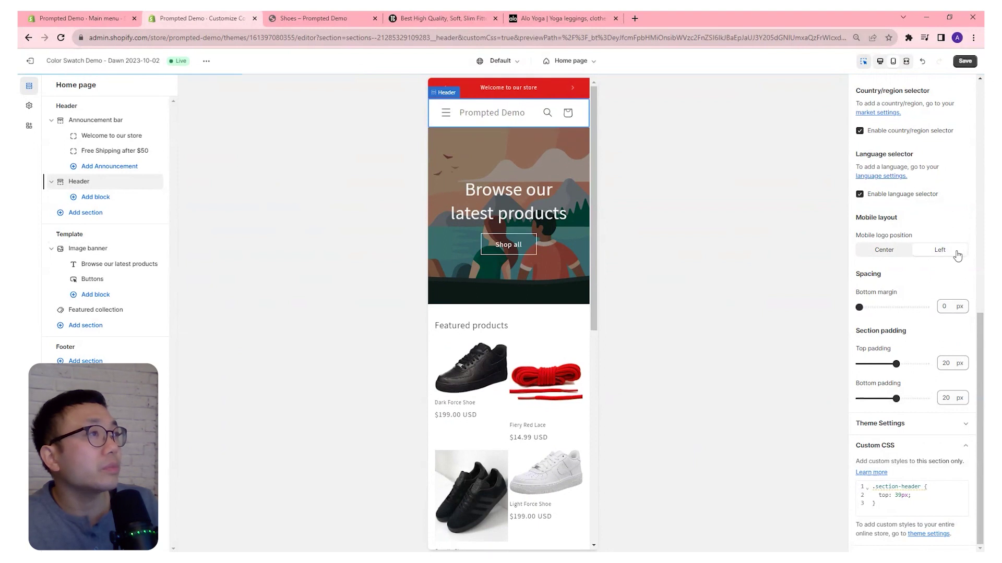
Switch the preview to desktop and reduce the header's top and bottom section padding to 0 px.
click(887, 65)
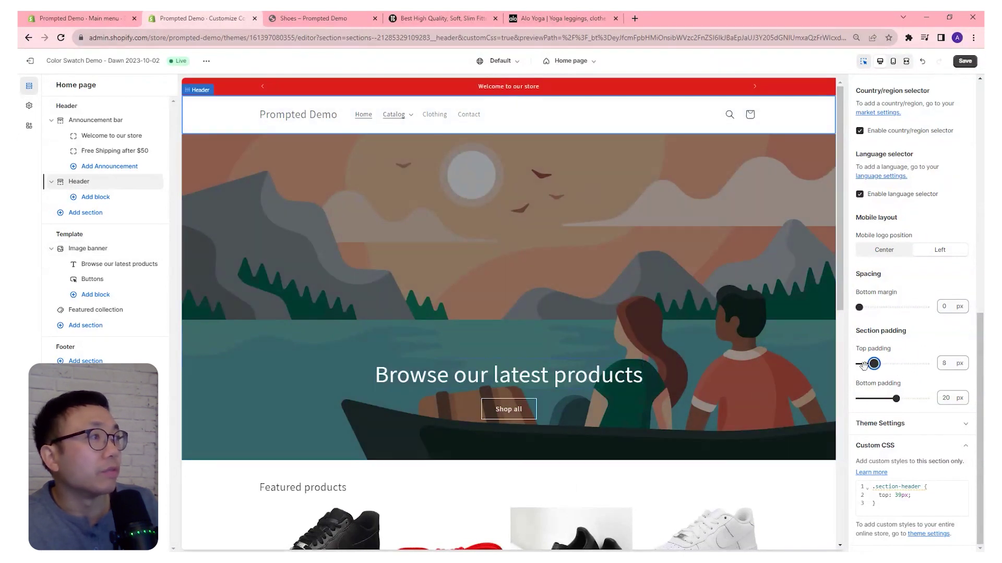
drag(896, 399, 812, 389)
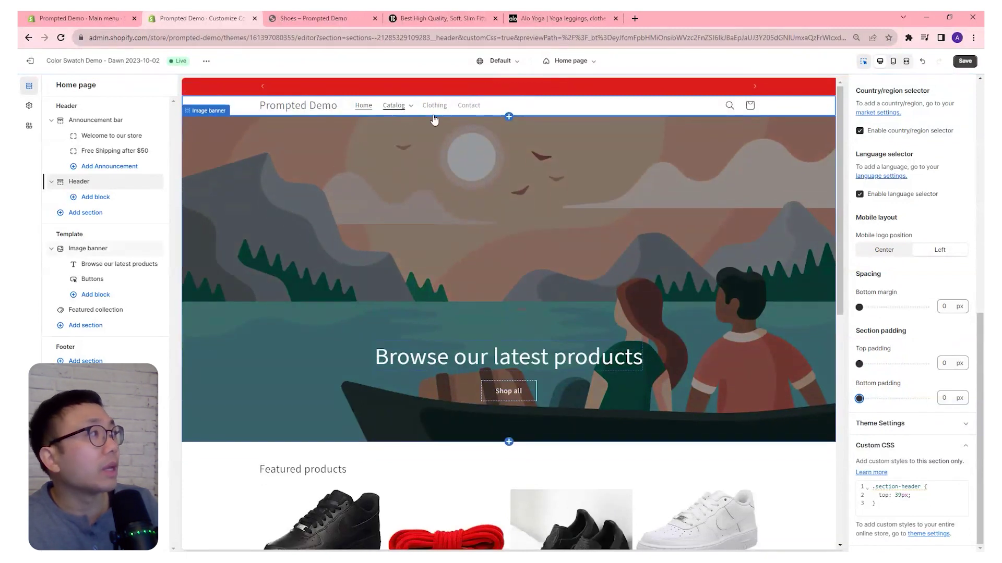
Switch the preview to mobile and scroll the home page to check how the sticky announcement bar and header stack.
click(893, 63)
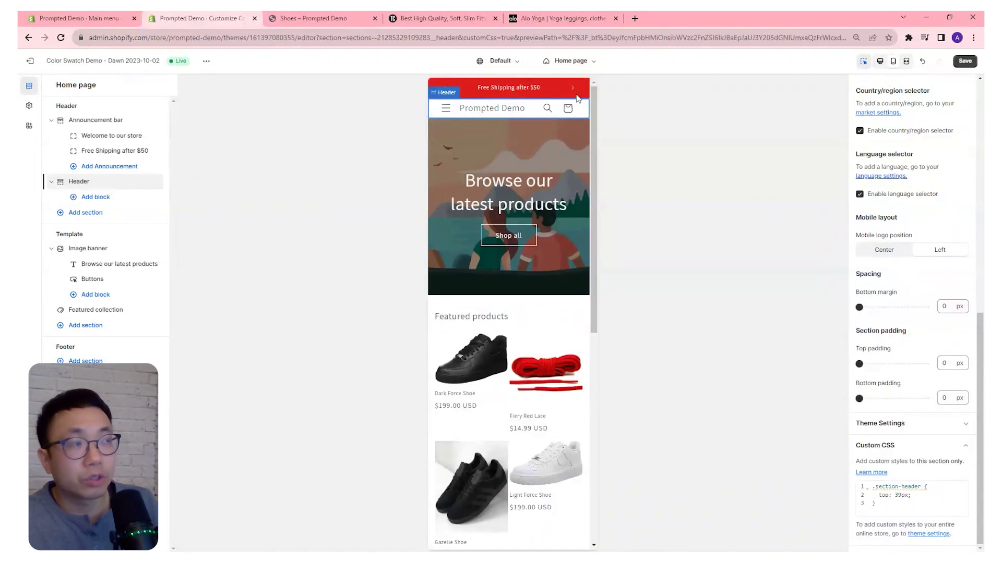
scroll(598, 130, down, 3)
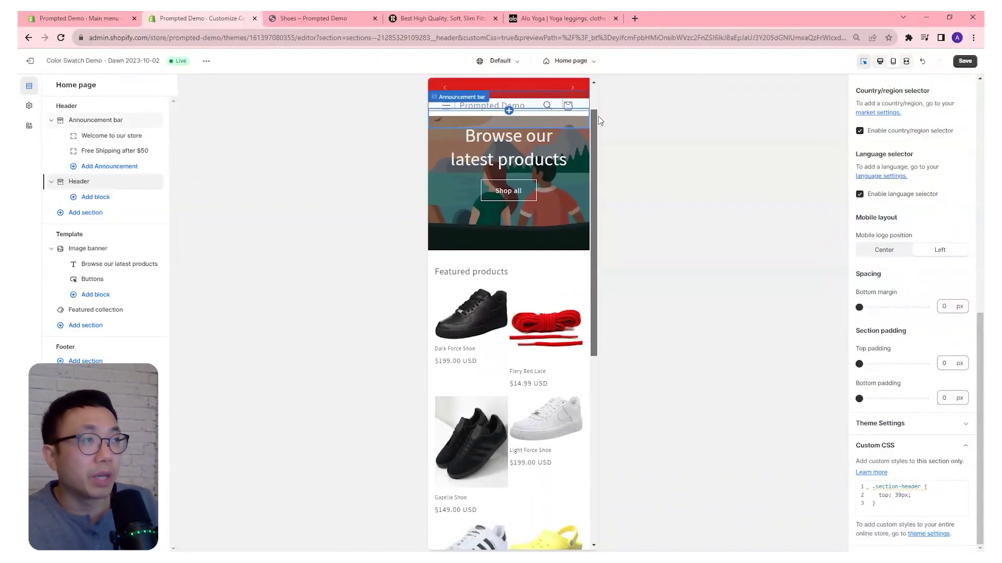
scroll(605, 204, down, 3)
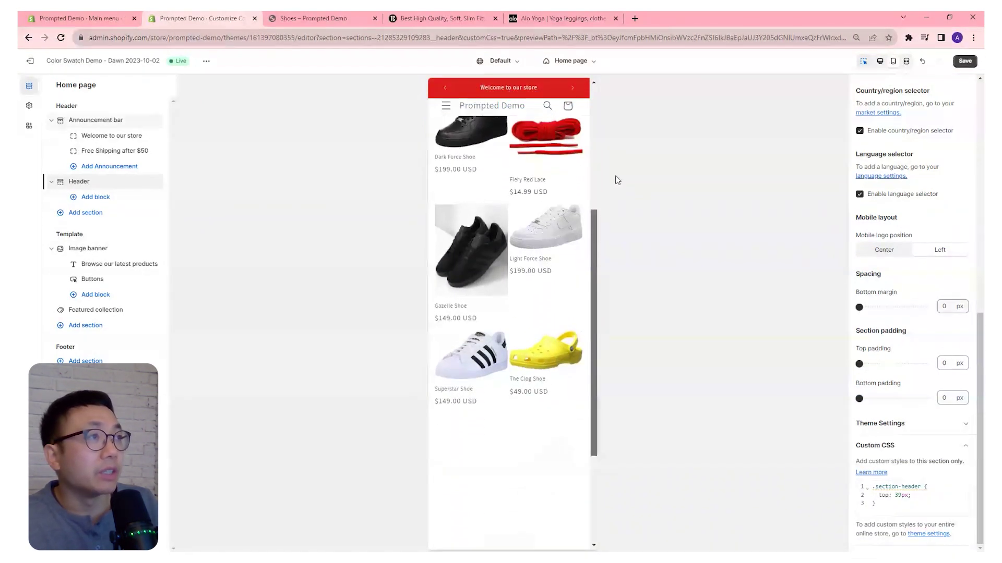
scroll(616, 157, up, 5)
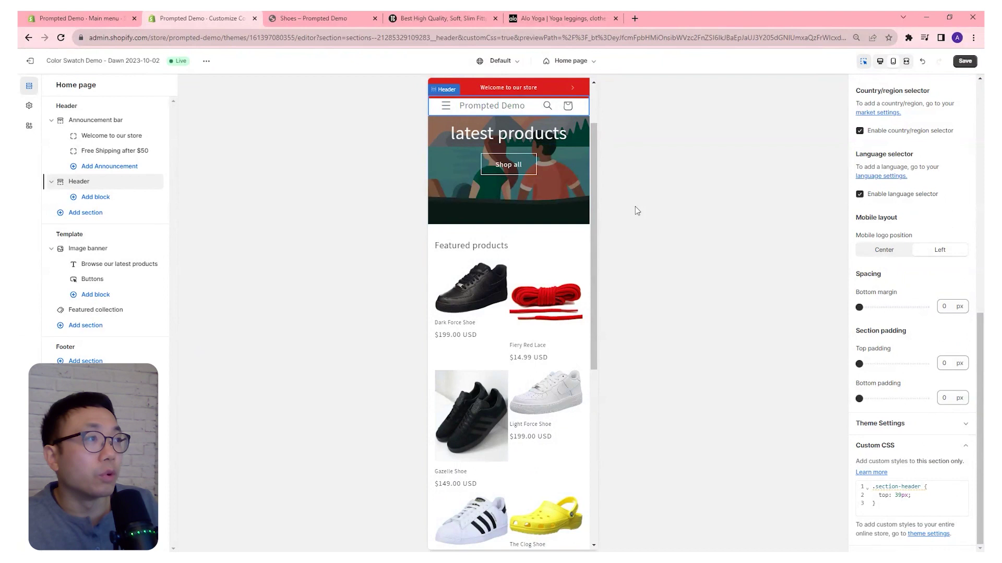
scroll(604, 137, up, 2)
scroll(604, 137, down, 5)
scroll(608, 123, up, 5)
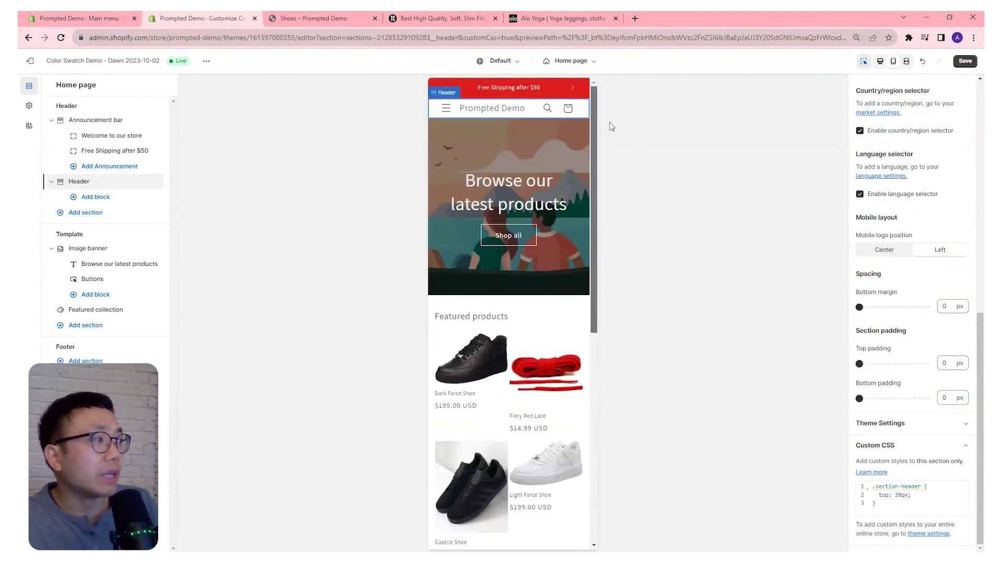
Select the announcement bar section, switch to the storefront's Shoes page and examine the announcement bar's dimensions in the box model.
click(577, 92)
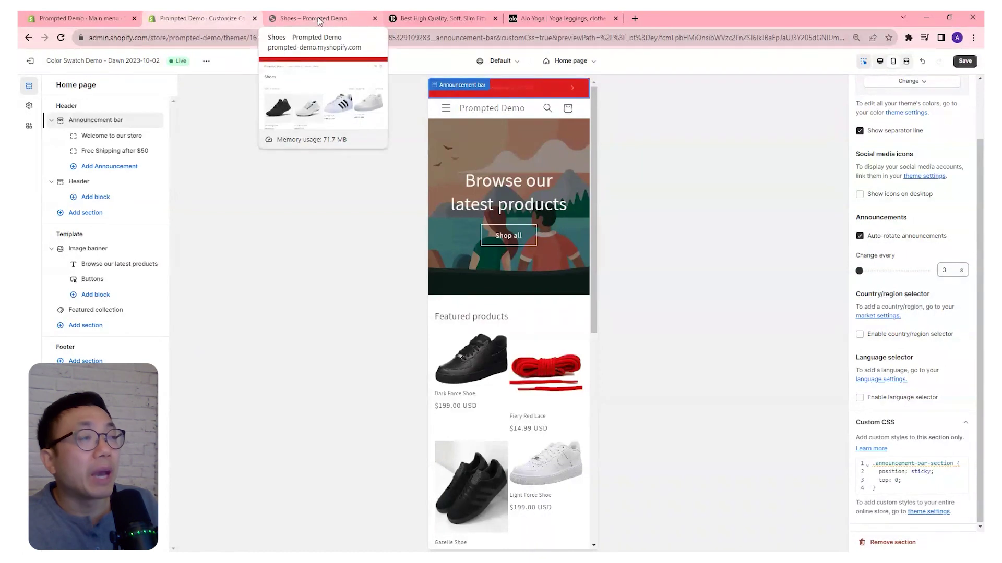
click(420, 18)
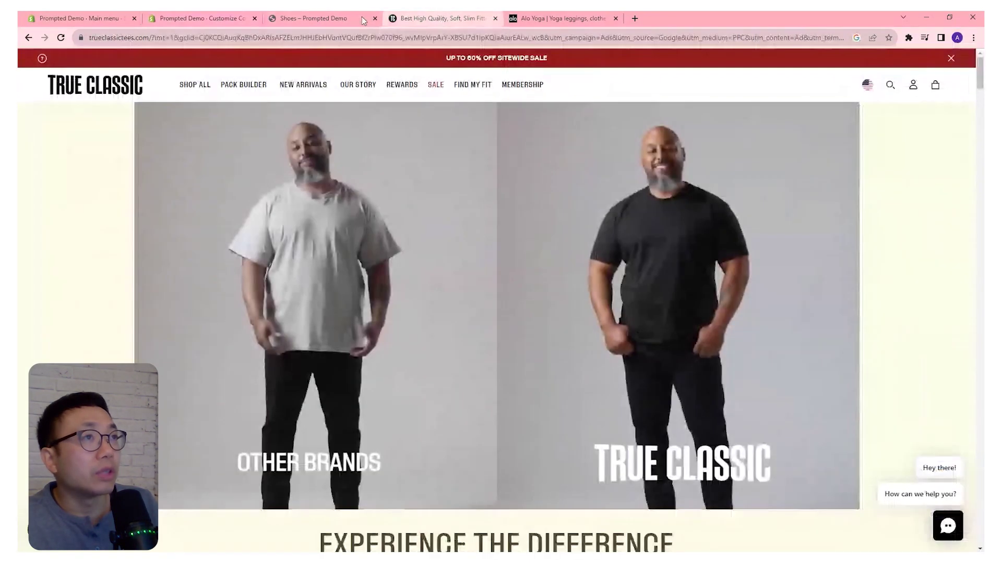
click(366, 19)
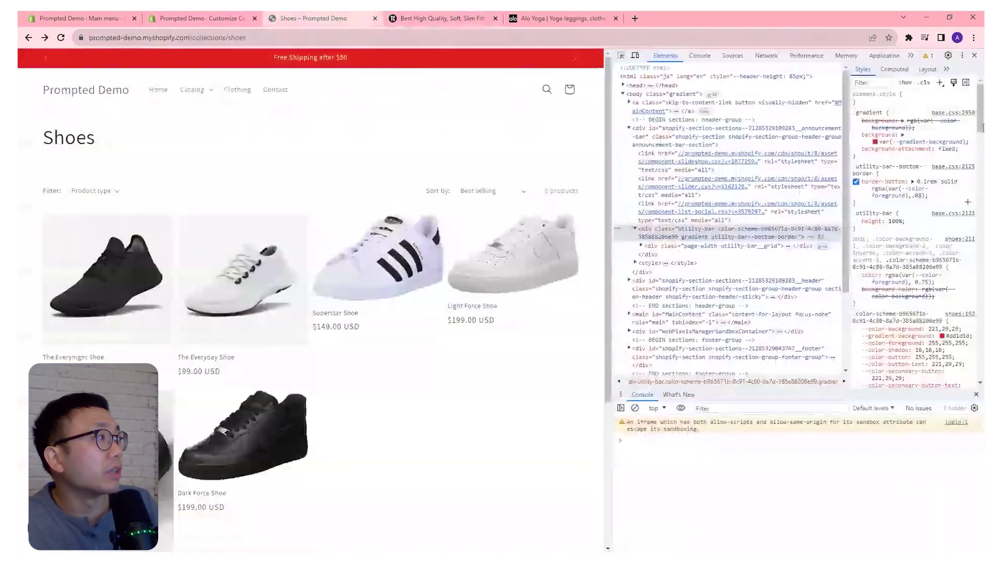
scroll(982, 144, down, 10)
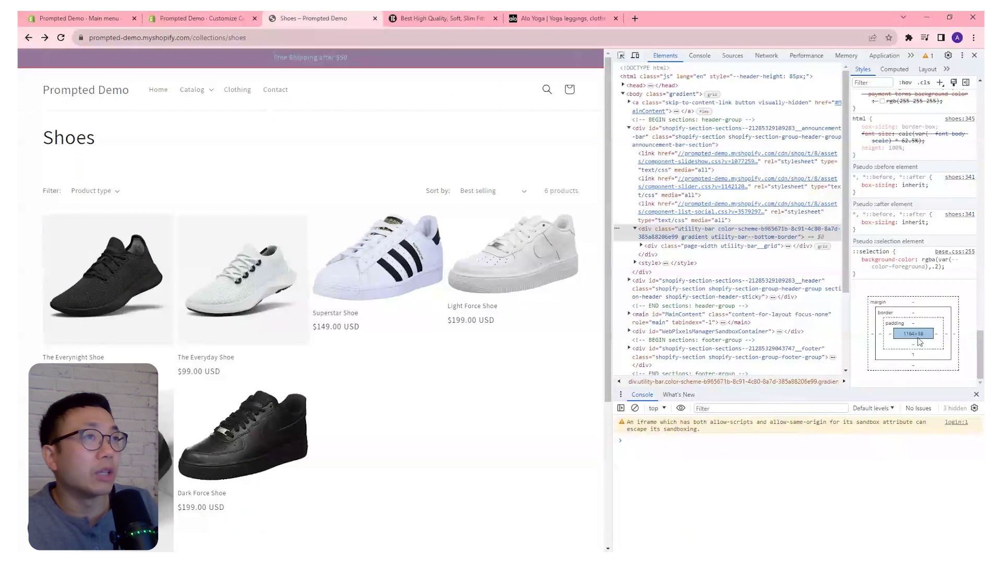
Back in the theme customizer, set the header's top and bottom section padding to 4 px and save the theme.
click(196, 15)
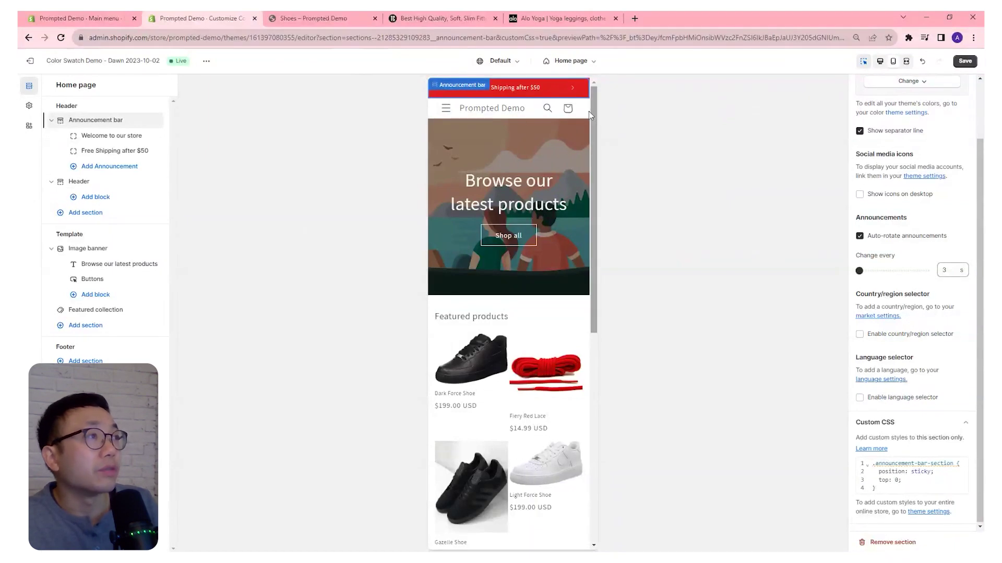
click(488, 114)
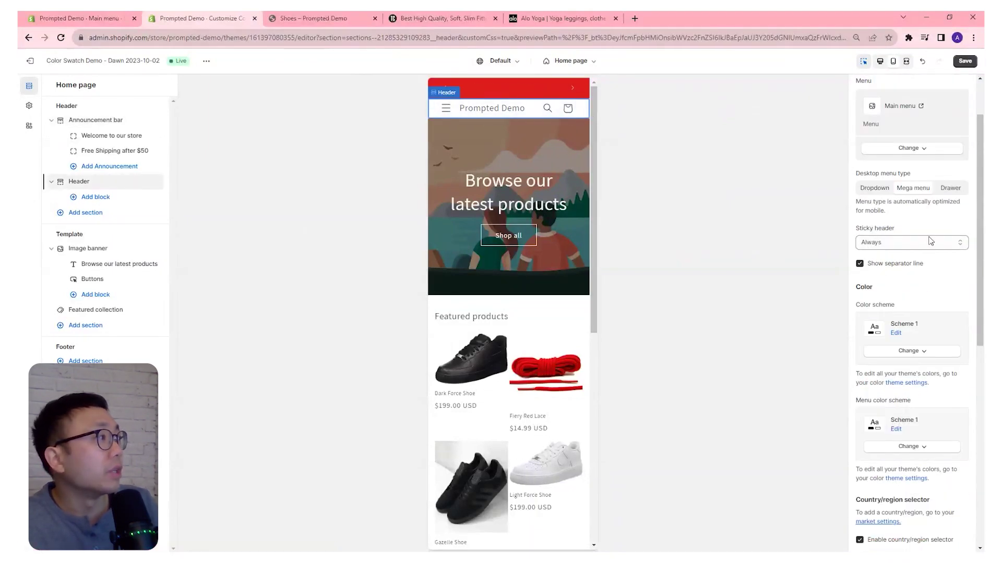
scroll(978, 222, down, 8)
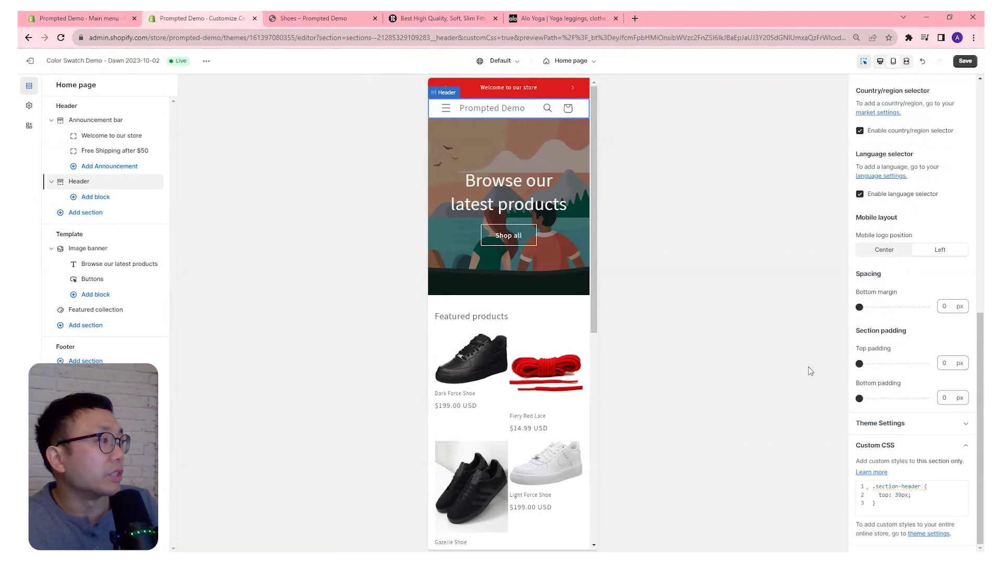
drag(859, 364, 866, 364)
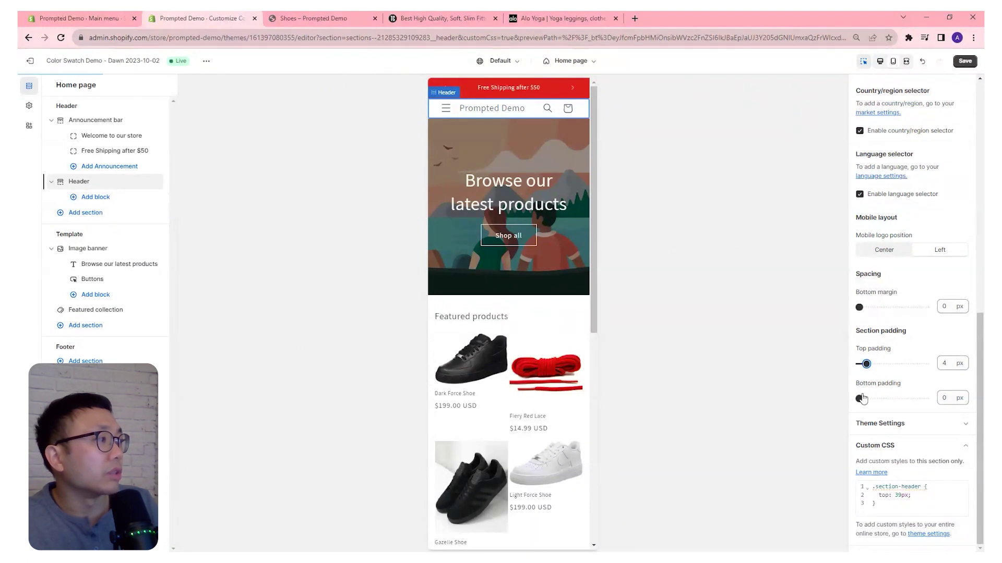
drag(861, 399, 866, 399)
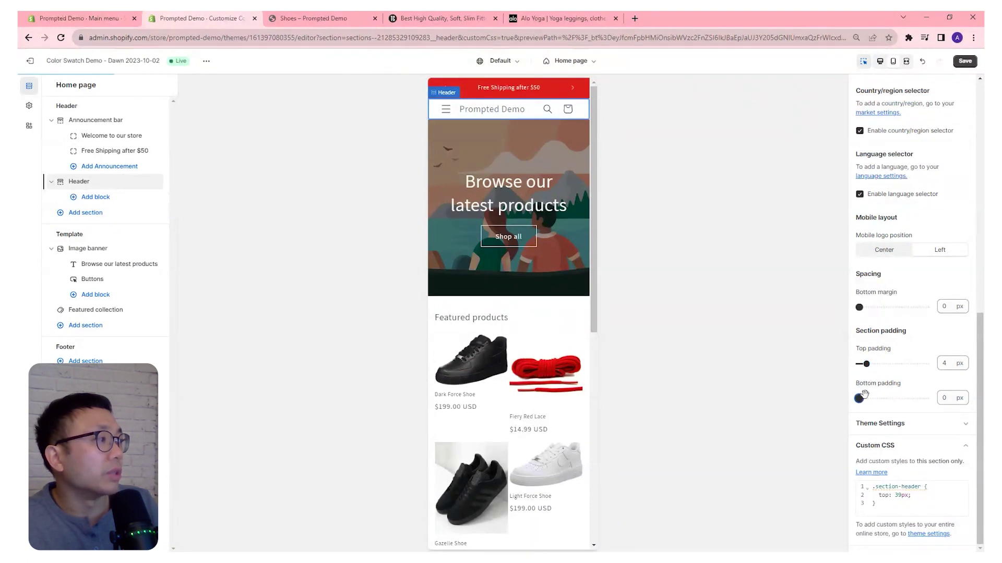
click(964, 64)
click(964, 62)
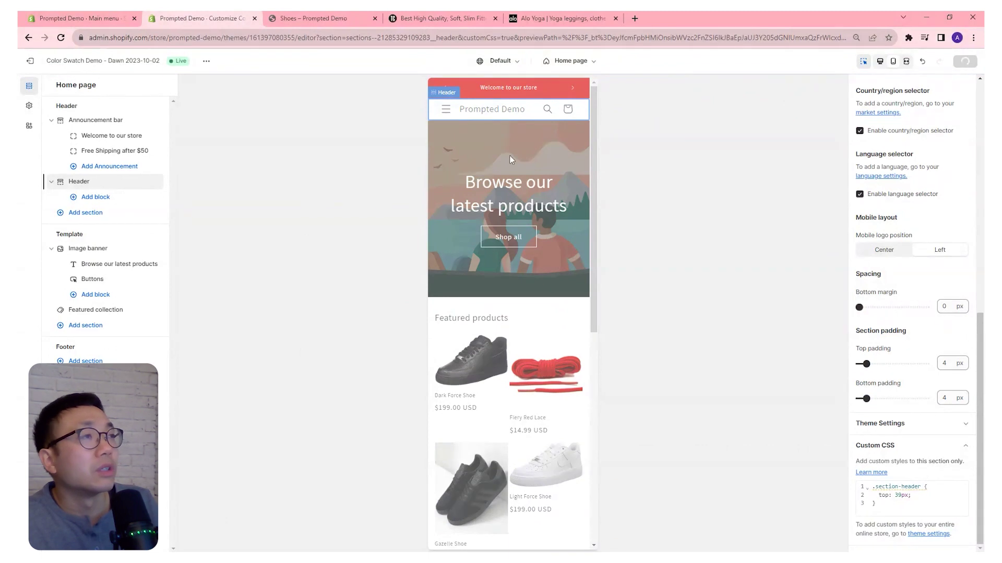